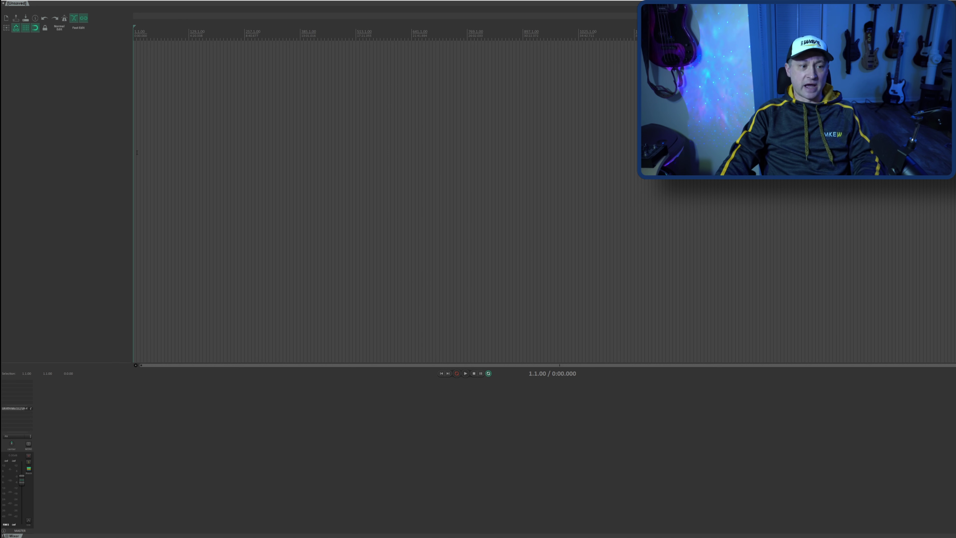
Step: Insert a new track and add the VSTi: EZdrummer (Toontrack) instrument to it
right_click(74, 119)
click(87, 121)
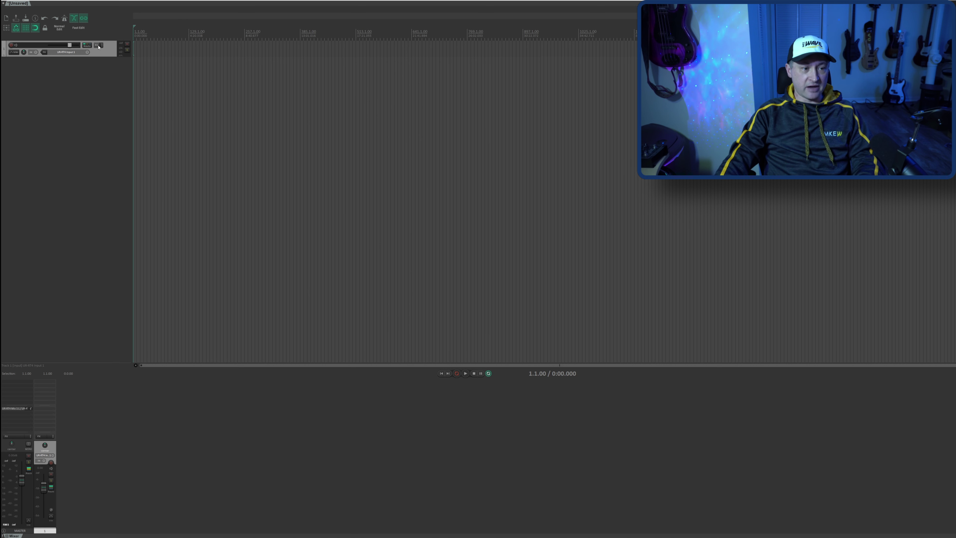
click(98, 45)
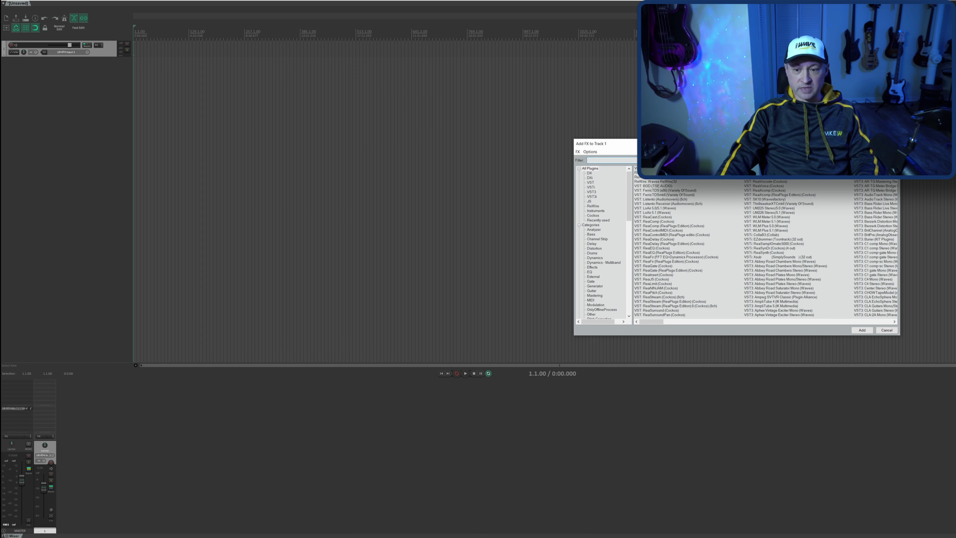
drag(844, 143, 561, 149)
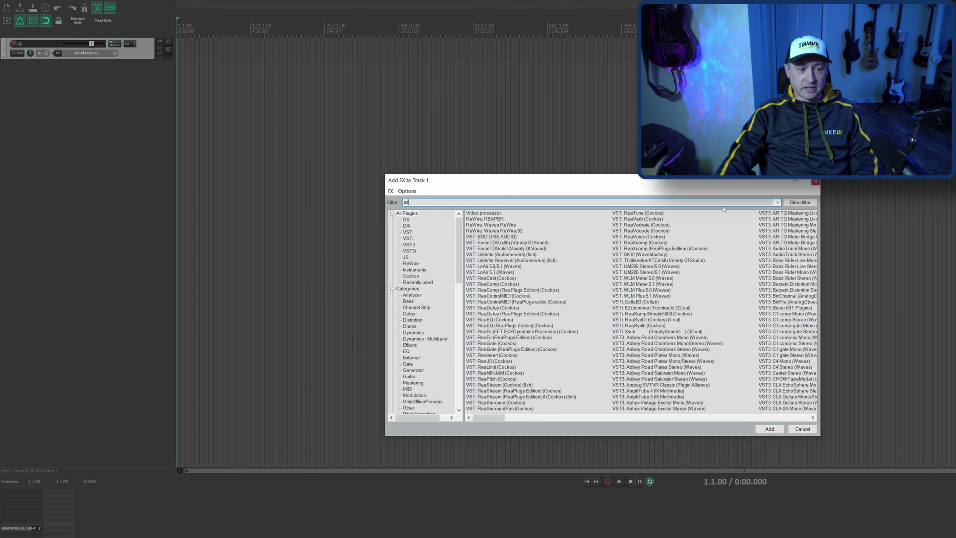
text(ez)
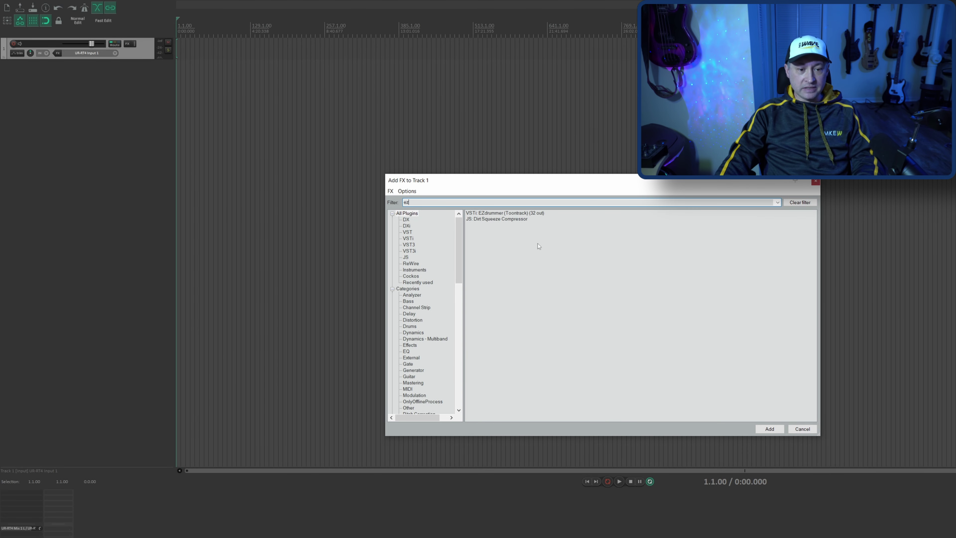
click(508, 214)
double_click(508, 214)
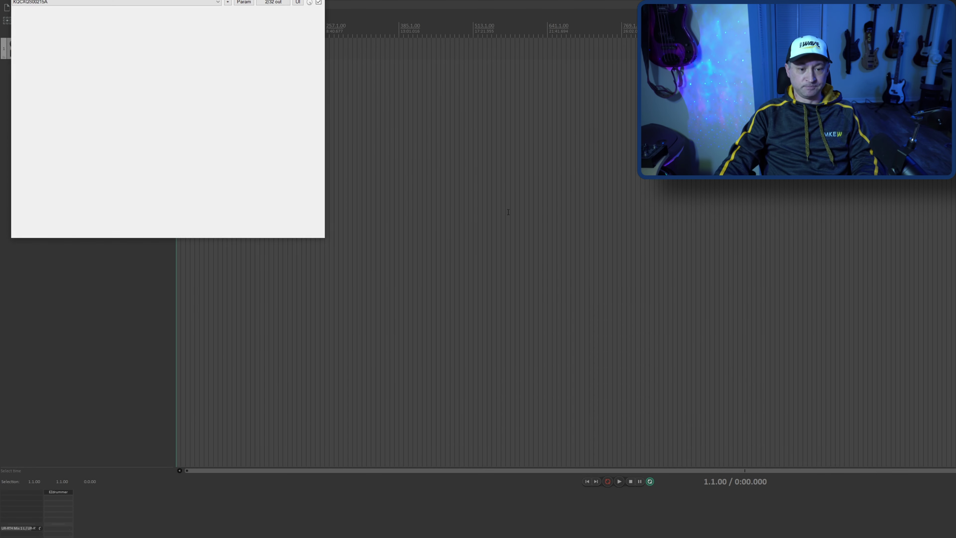
drag(228, 5, 493, 143)
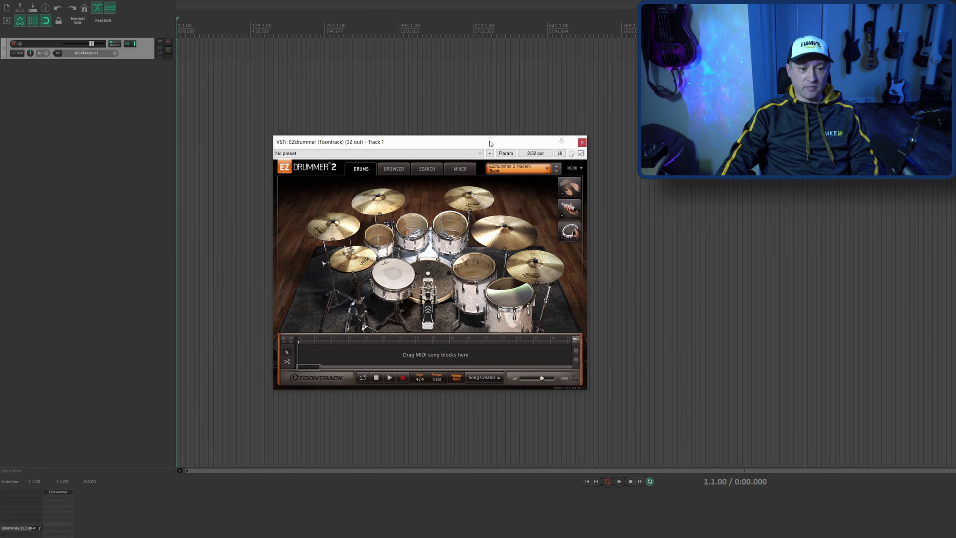
Step: Audition the snare, floor tom and cymbals of the EZdrummer kit
click(394, 283)
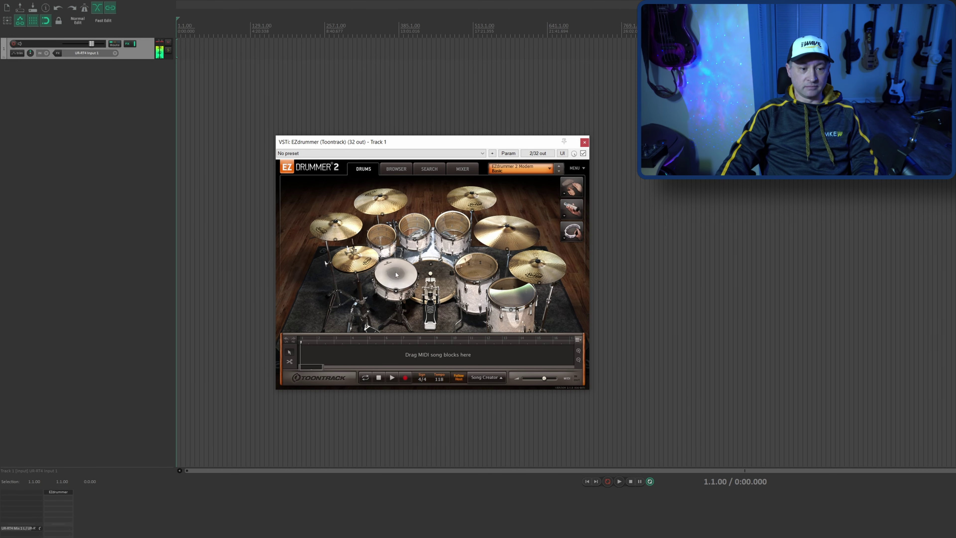
click(511, 293)
click(506, 240)
click(472, 210)
click(381, 205)
click(337, 229)
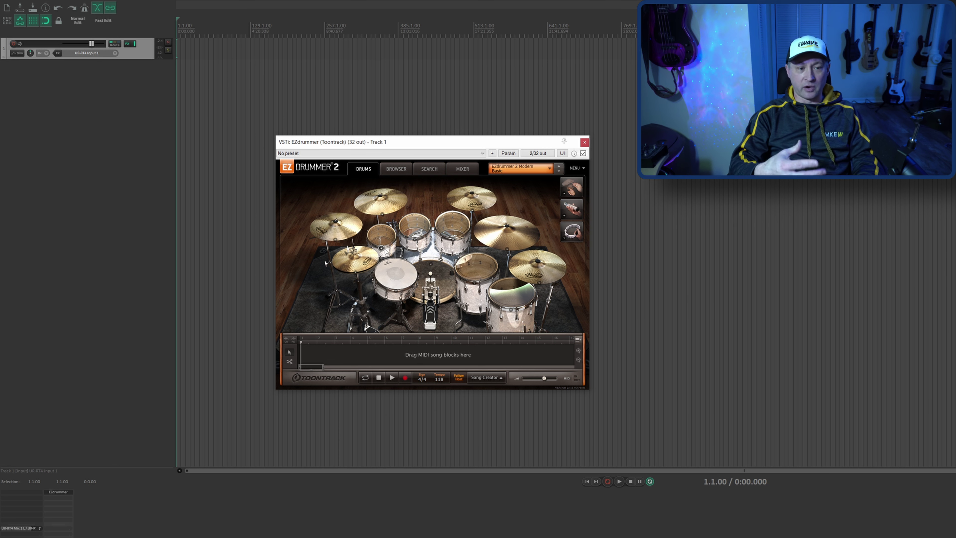
Step: Delete the track that holds the EZdrummer instrument
click(143, 58)
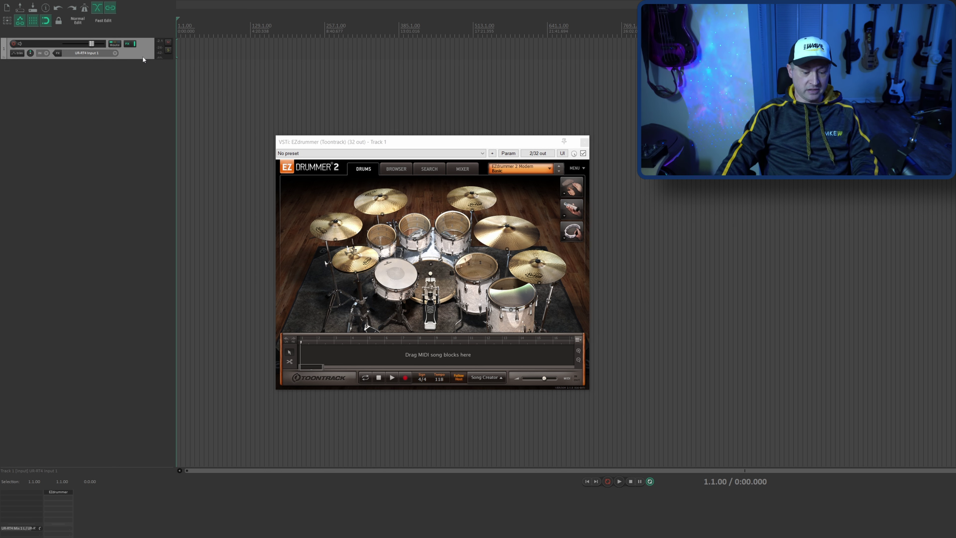
key(Delete)
key(Escape)
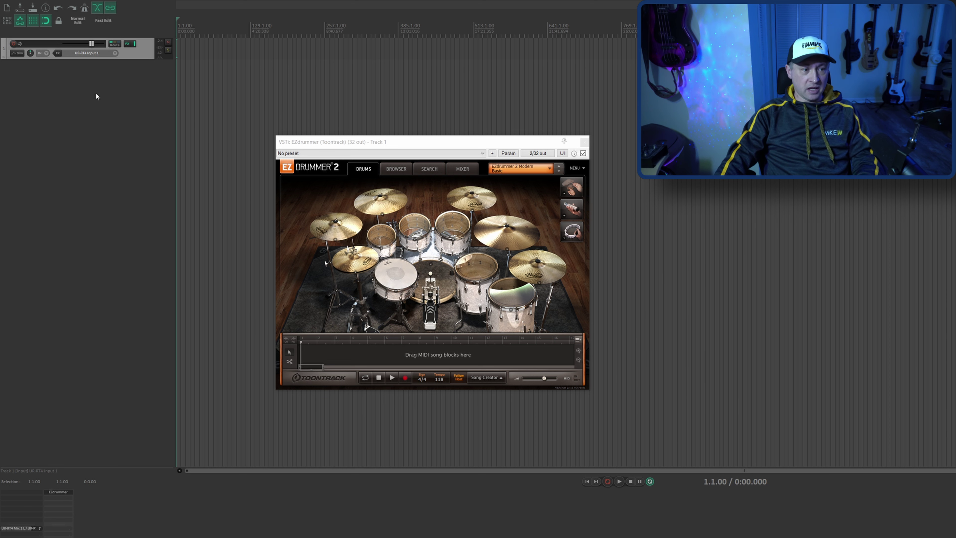
Step: Insert EZdrummer (Toontrack) as a virtual instrument on a new track, declining the extra output routing tracks
right_click(109, 92)
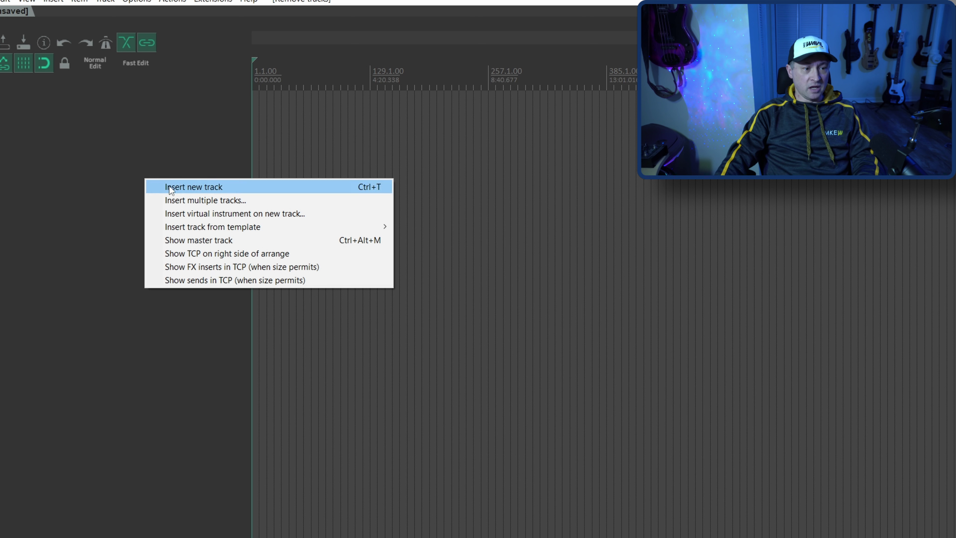
click(186, 213)
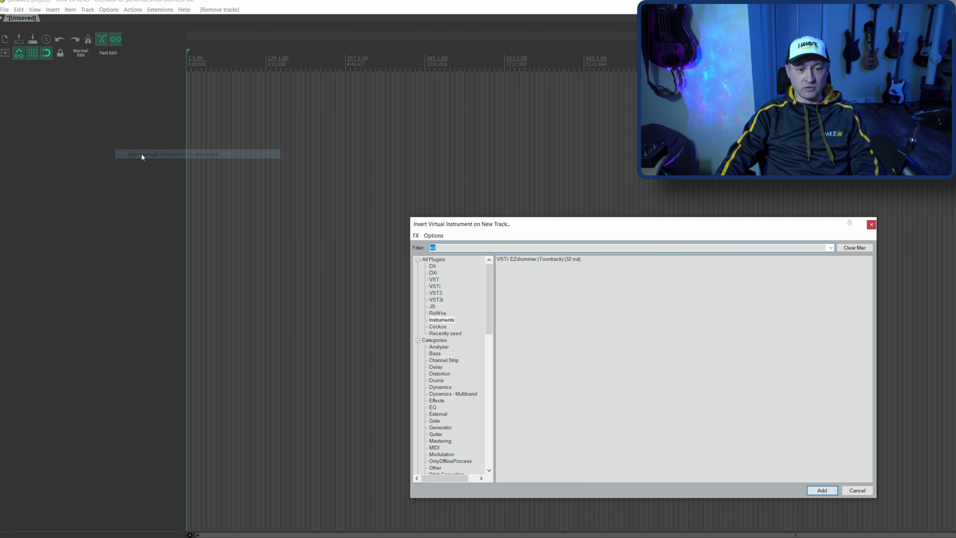
double_click(533, 260)
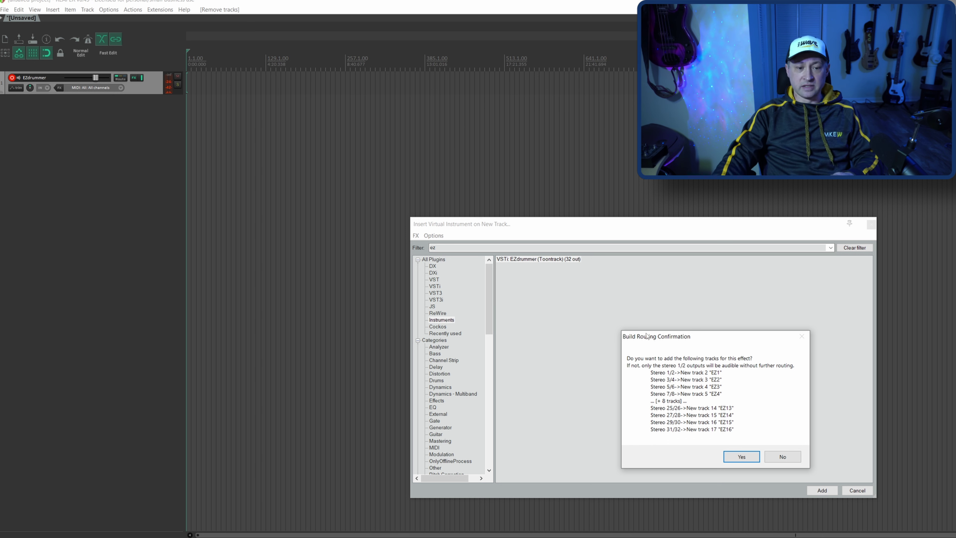
click(783, 456)
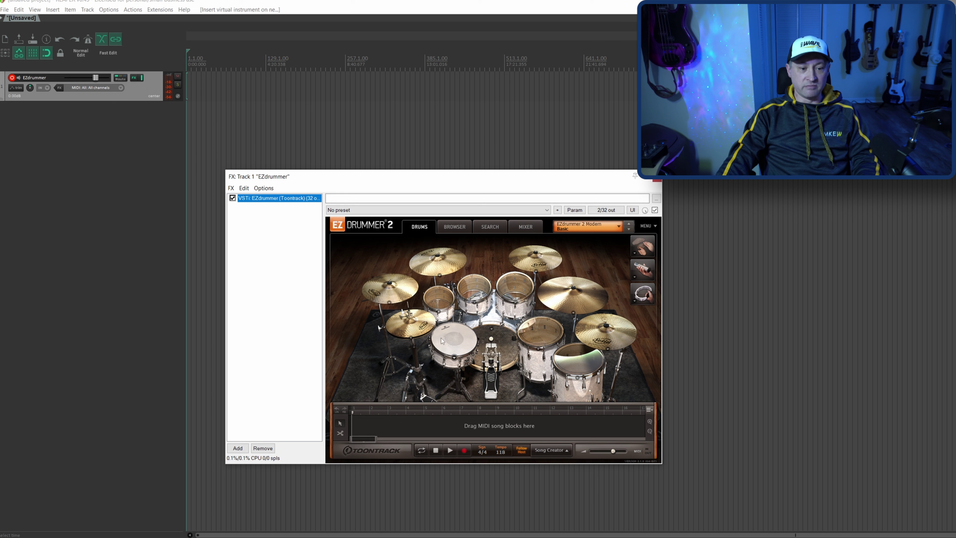
Step: Audition the snare, toms and kick of the kit, and lower the EZdrummer track's volume slightly
click(441, 340)
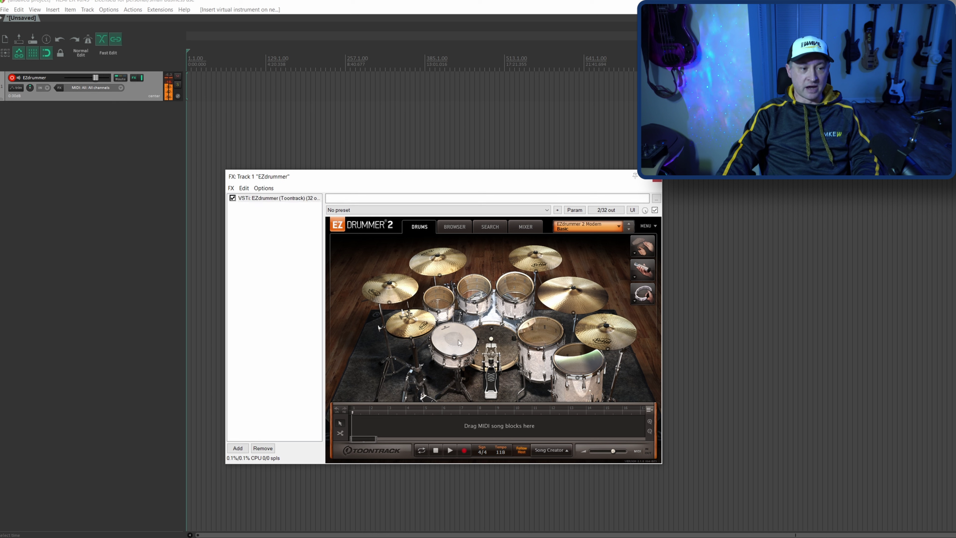
click(509, 294)
click(538, 331)
click(578, 363)
click(497, 365)
click(497, 366)
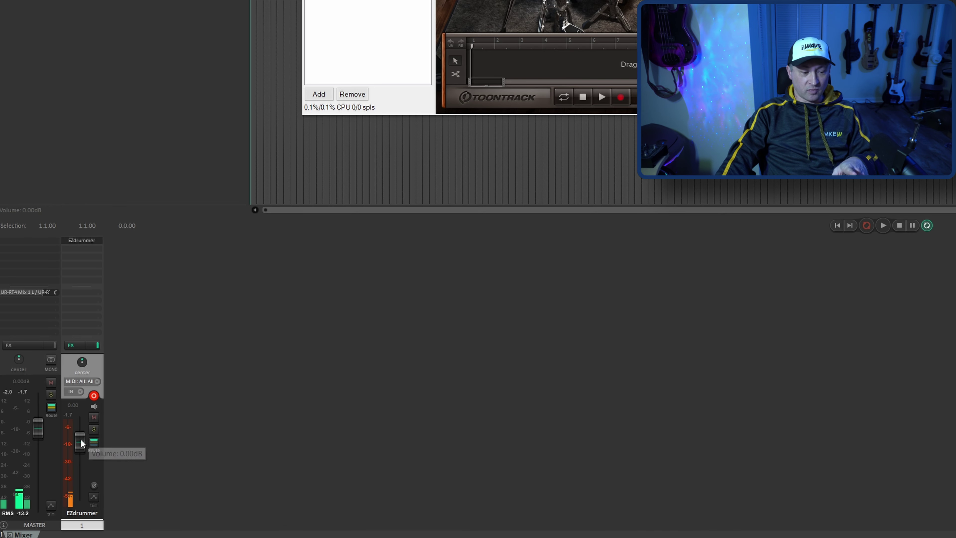
drag(82, 443, 81, 449)
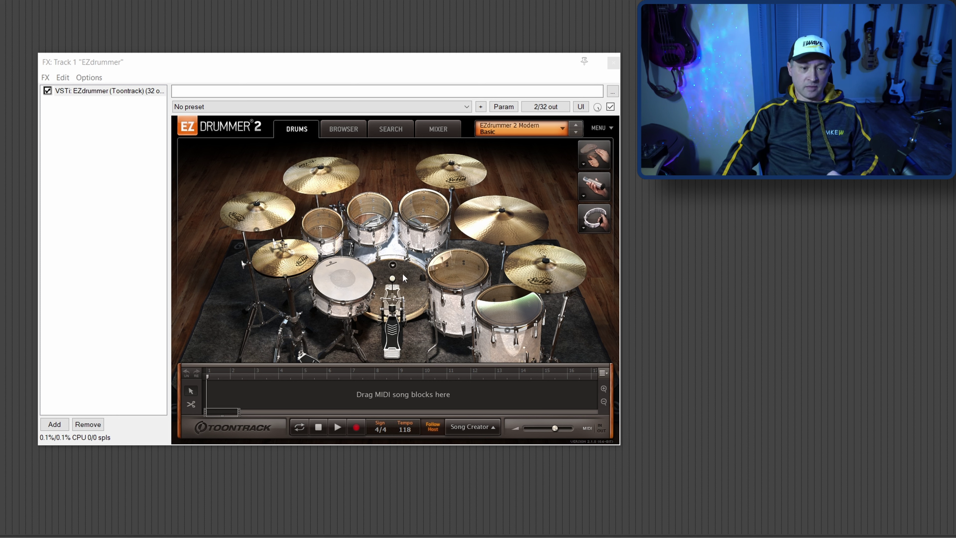
Step: Examine the available replacement drums for the Snare, Kick and Floortom 1
click(343, 303)
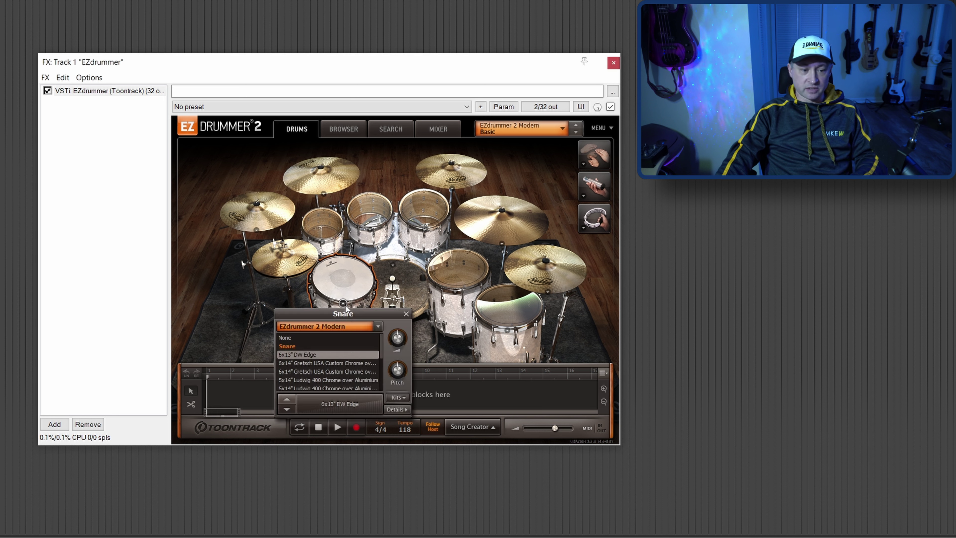
scroll(346, 382, down, 3)
scroll(342, 382, up, 3)
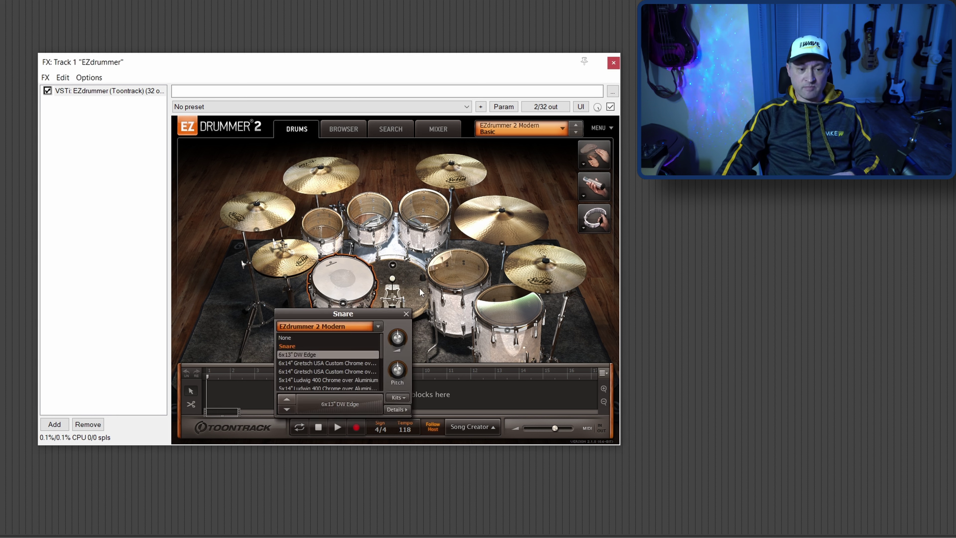
click(412, 290)
click(395, 274)
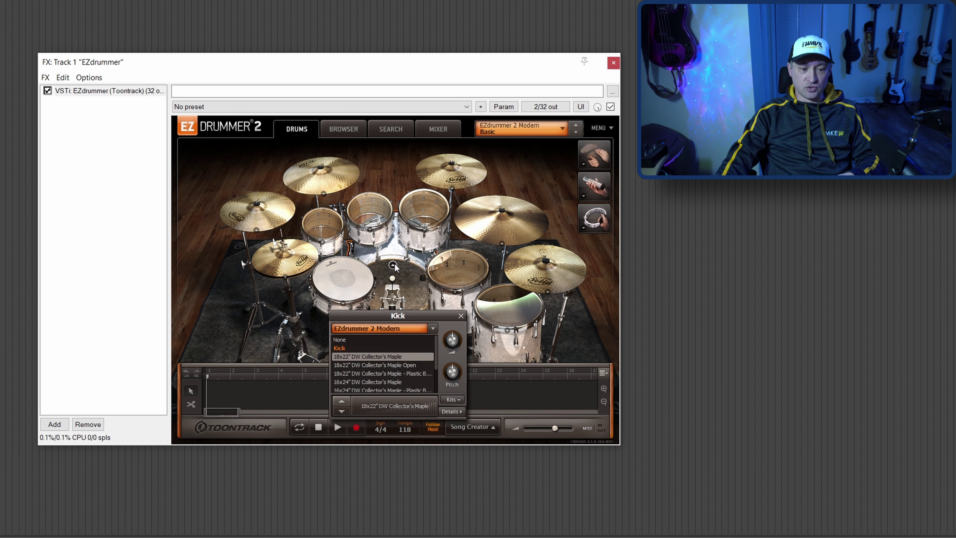
click(451, 290)
click(454, 293)
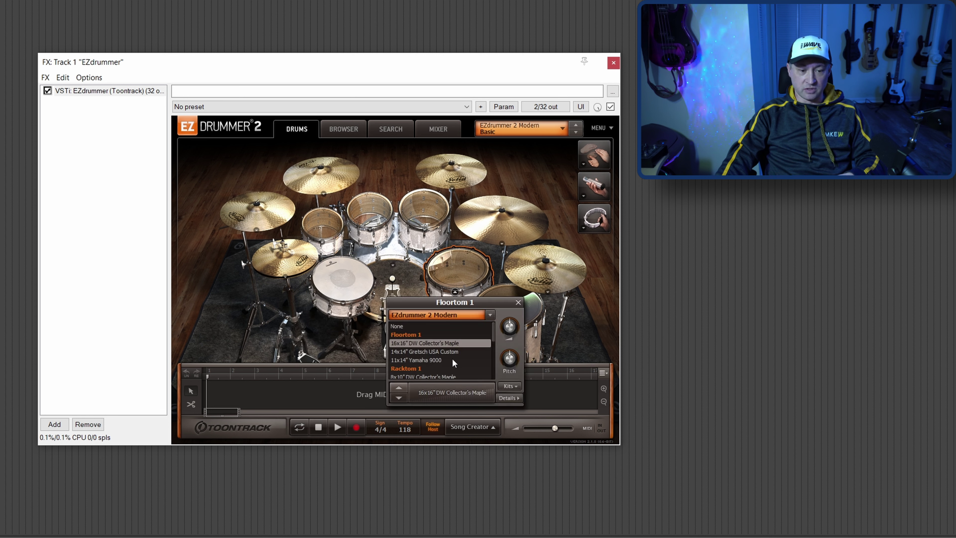
scroll(452, 362, down, 2)
scroll(452, 363, up, 2)
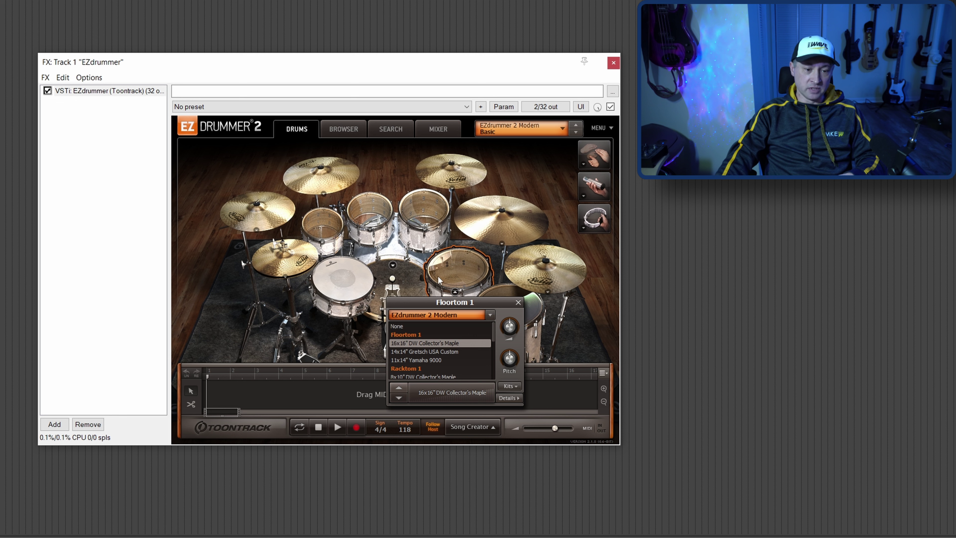
click(455, 293)
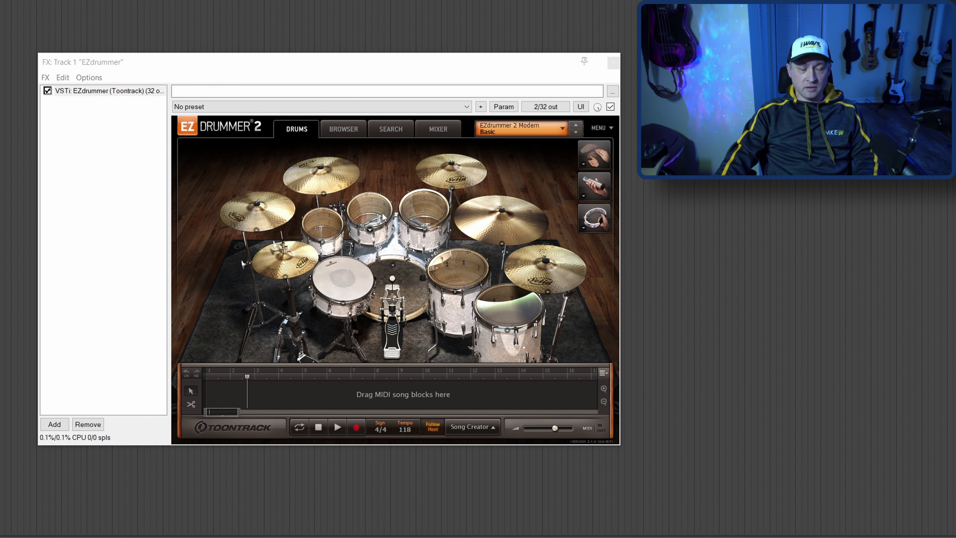
Step: Preview Variation 01 and Variation 02 of the Midtempo Pop 103 BPM Verse grooves in EZdrummer
click(344, 137)
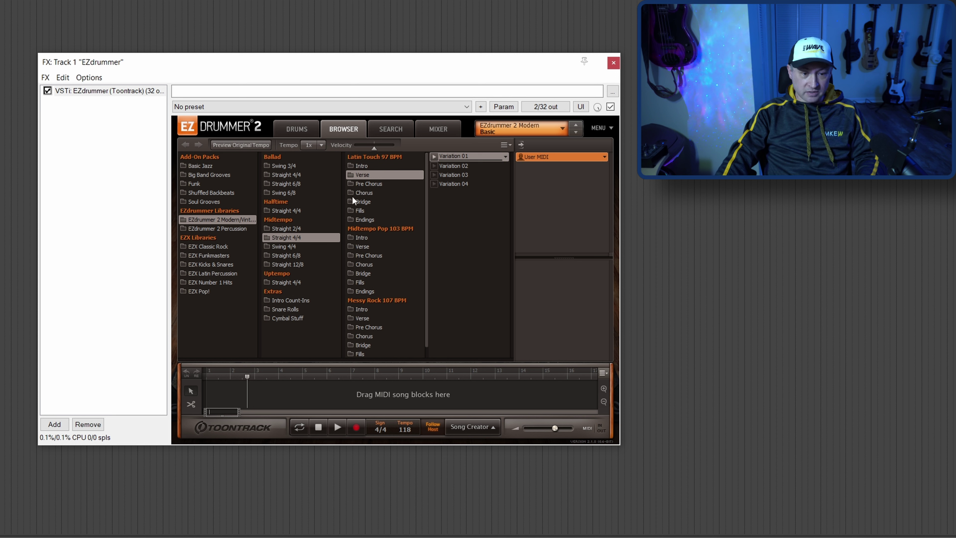
click(360, 246)
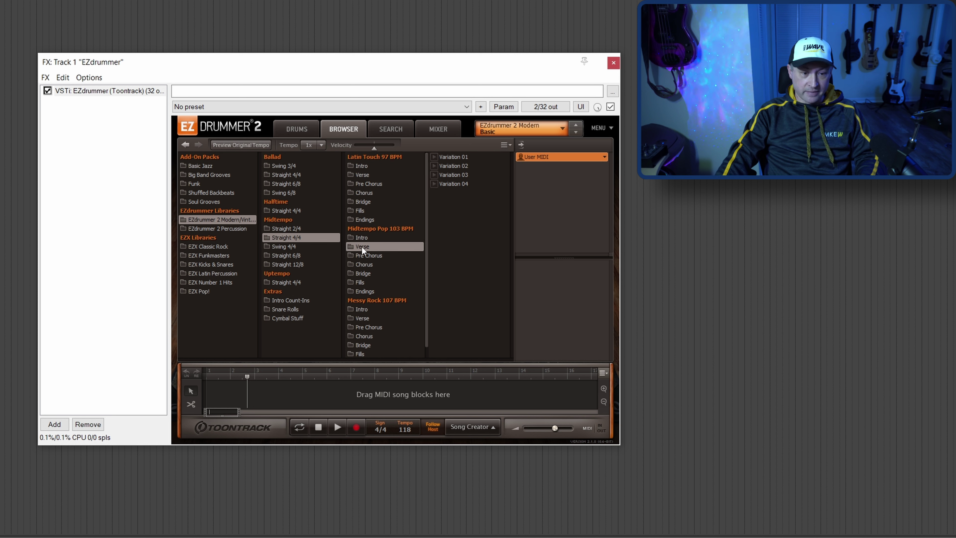
click(435, 157)
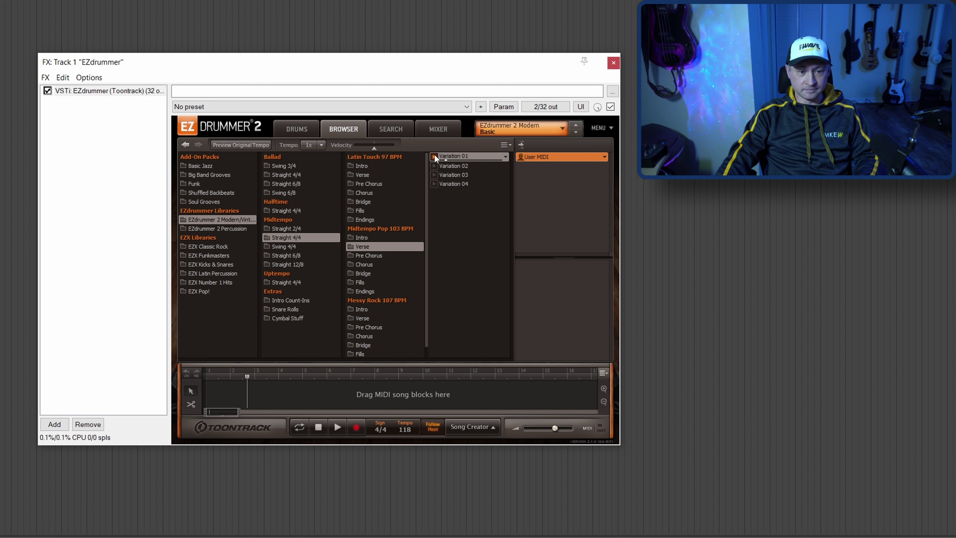
click(434, 166)
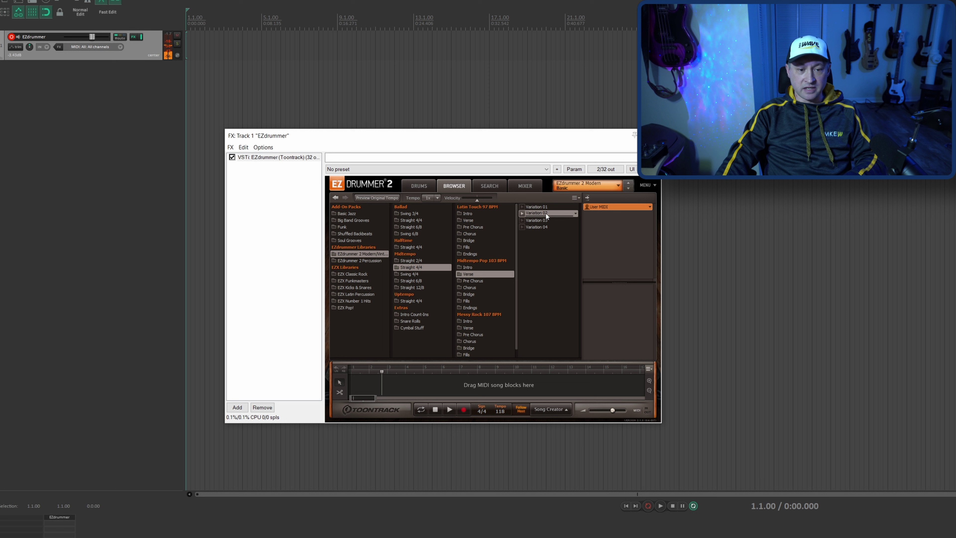
Step: Place the Variation 02 groove at the start of the EZdrummer track, extend it into repeated loops, and play it back
drag(465, 165, 186, 59)
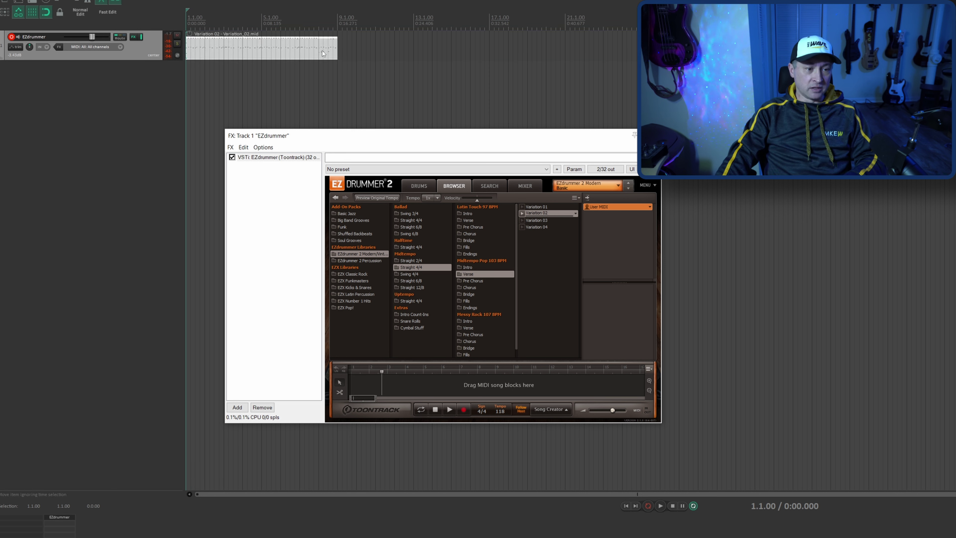
drag(337, 47, 640, 47)
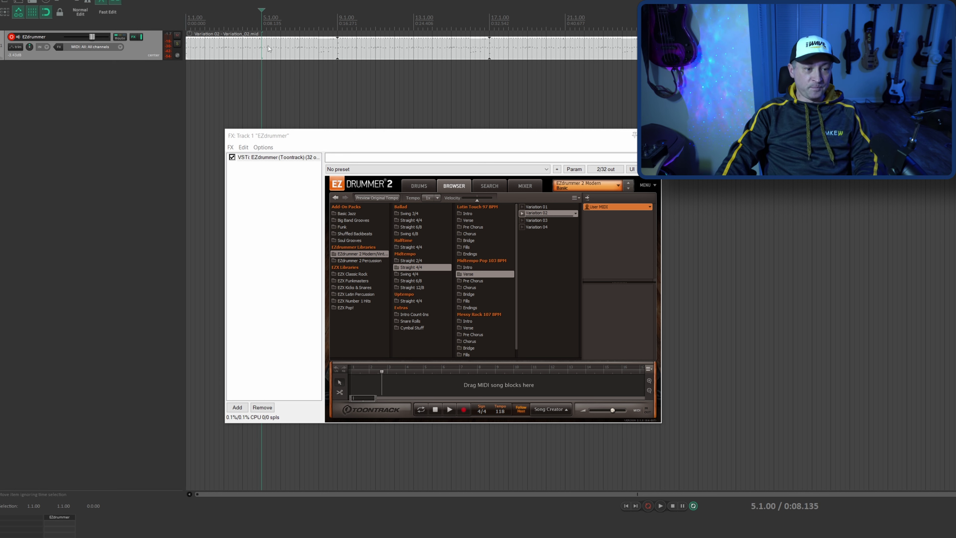
key(space)
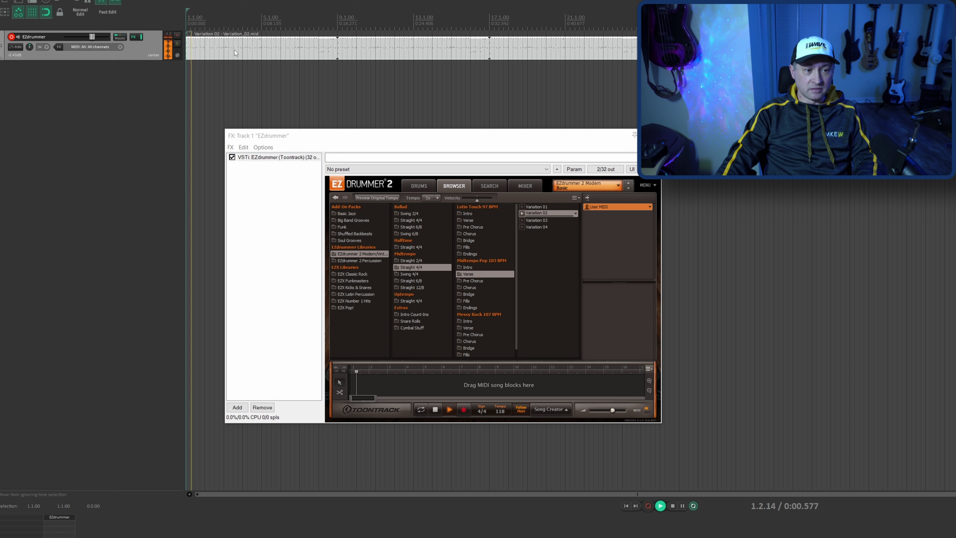
key(space)
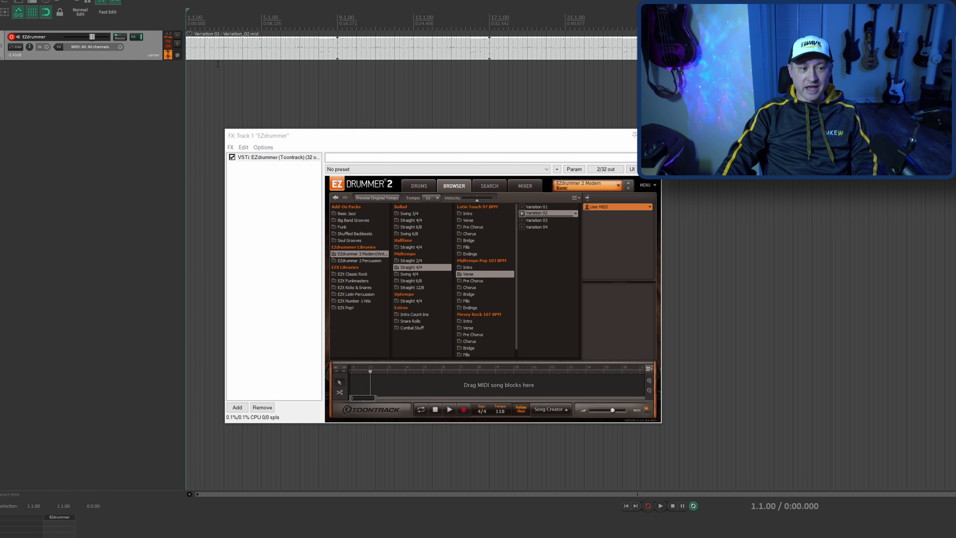
Step: Open the Variation 02 item for MIDI editing, remove the note on row 49 at the start of bar 1, and play it back
double_click(209, 51)
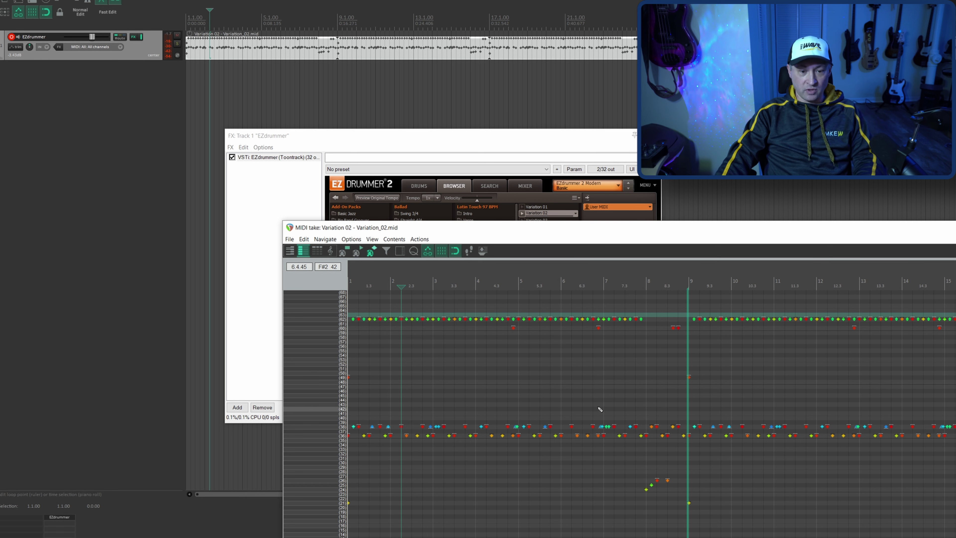
key(Home)
scroll(478, 387, up, 5)
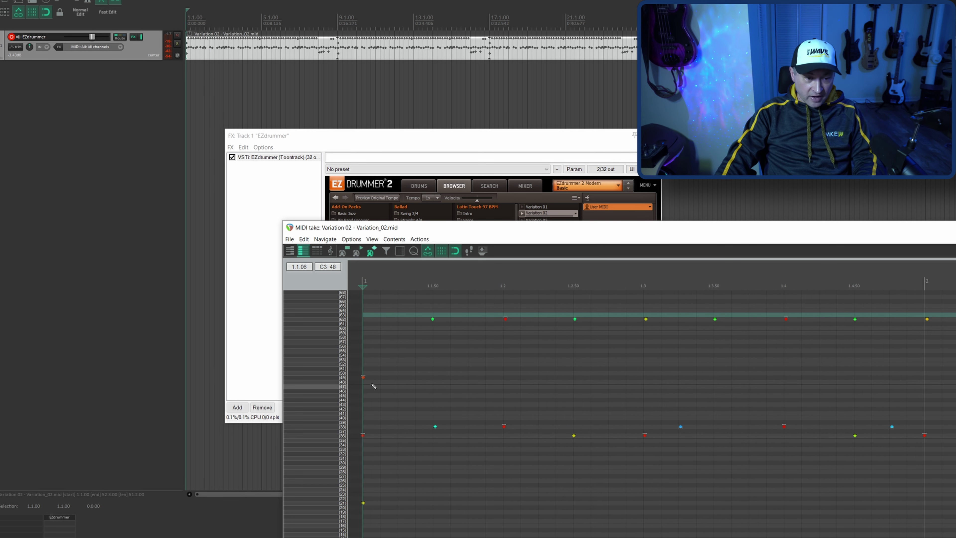
click(363, 377)
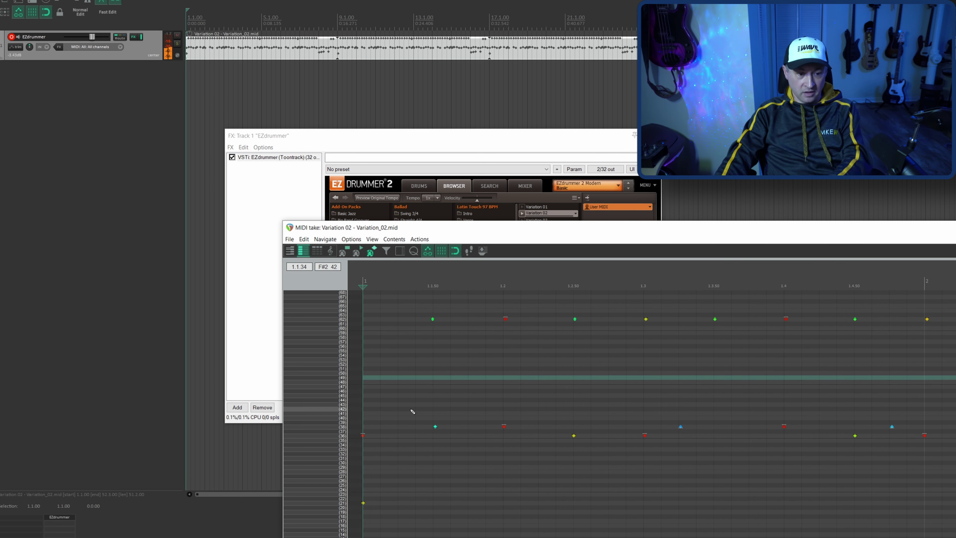
key(space)
key(space)
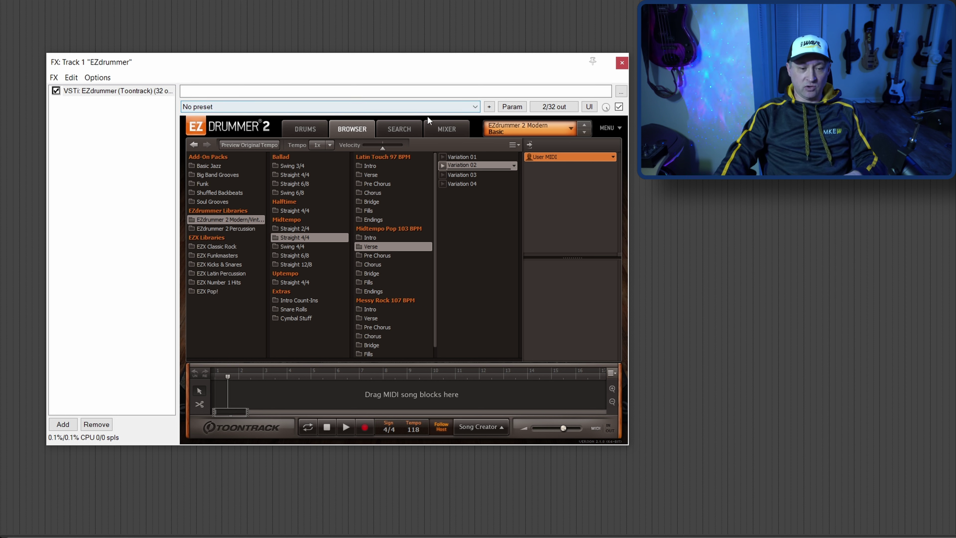
Step: Open the Tap2Find tool from EZdrummer's groove search
click(409, 127)
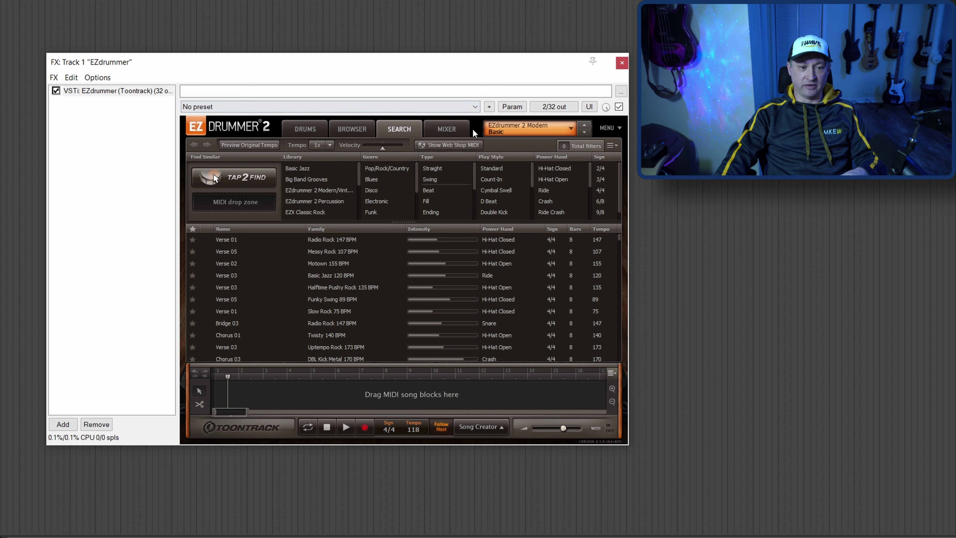
click(235, 178)
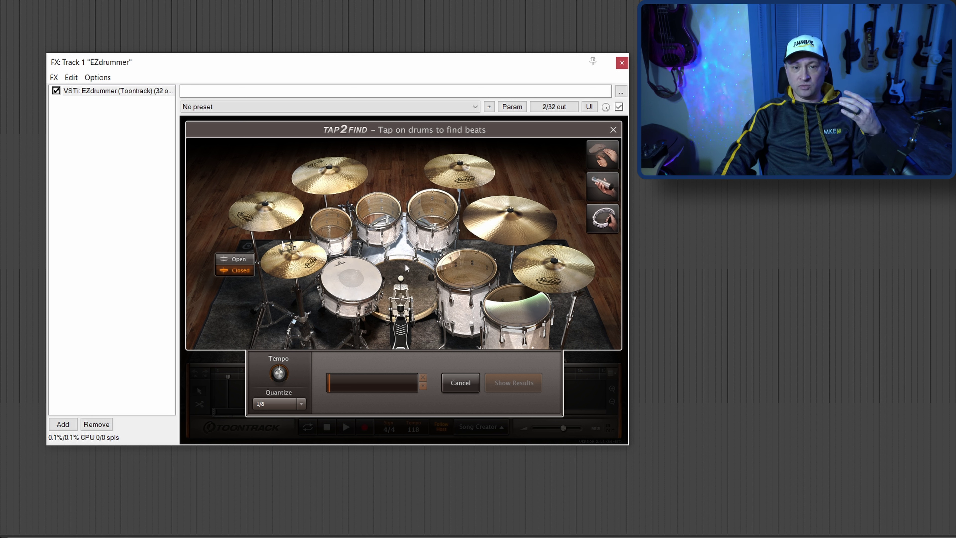
Step: Tap an alternating kick and snare beat in Tap2Find, and clear the tapped pattern
click(412, 276)
click(357, 272)
click(412, 277)
click(355, 276)
click(412, 278)
click(355, 274)
click(416, 275)
click(367, 275)
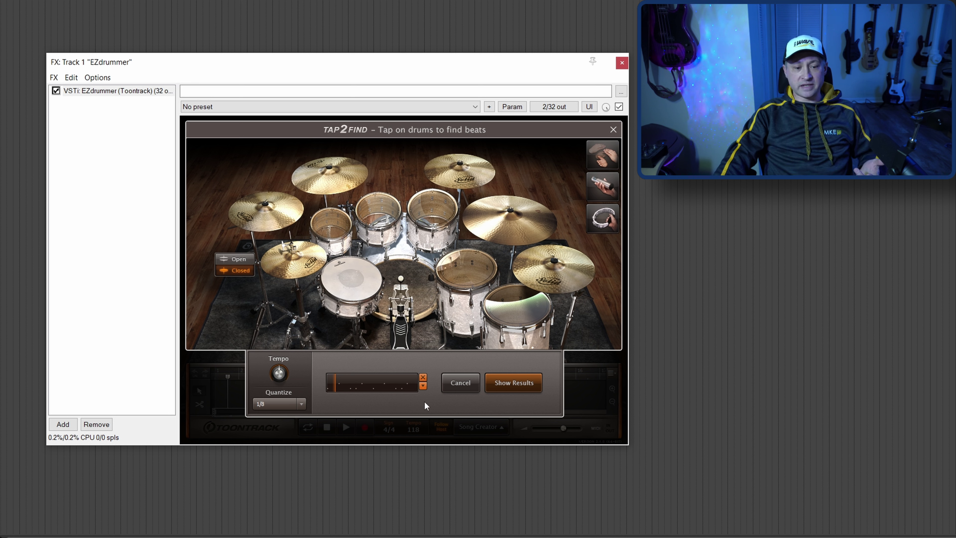
click(423, 377)
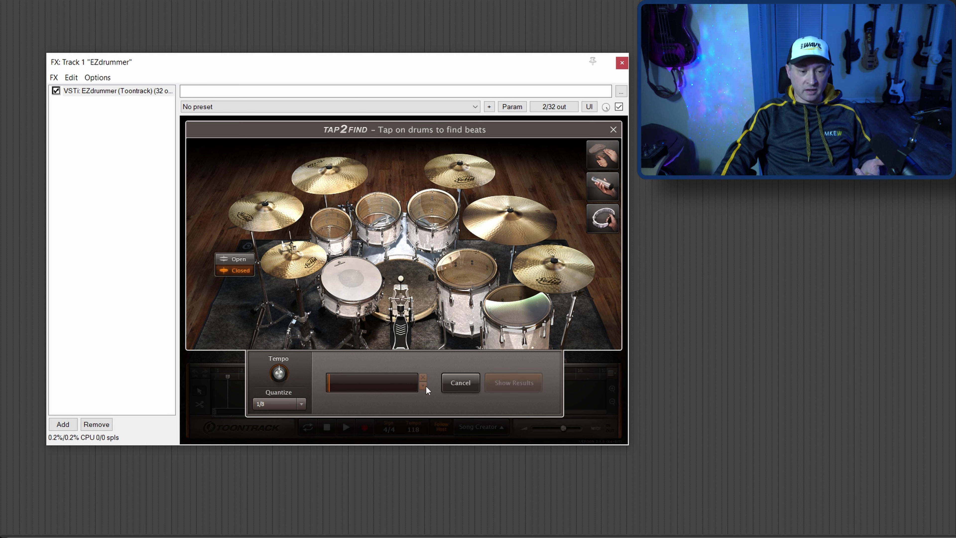
Step: Tap a kick and snare beat in Tap2Find with the quantize set to 1/16, and show the matching grooves
click(297, 405)
click(292, 458)
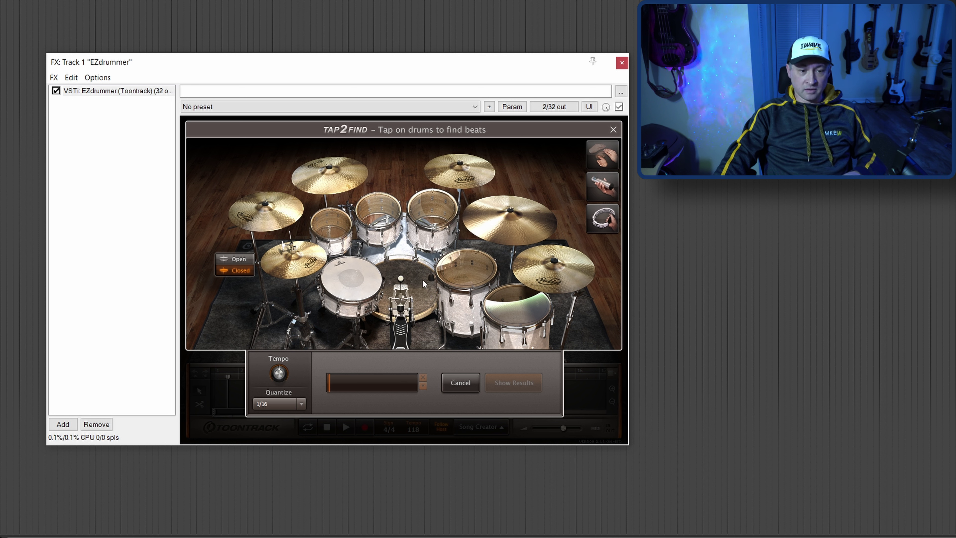
click(398, 282)
click(371, 280)
double_click(389, 280)
click(389, 280)
click(371, 280)
click(389, 279)
click(370, 280)
double_click(389, 280)
click(389, 280)
click(371, 281)
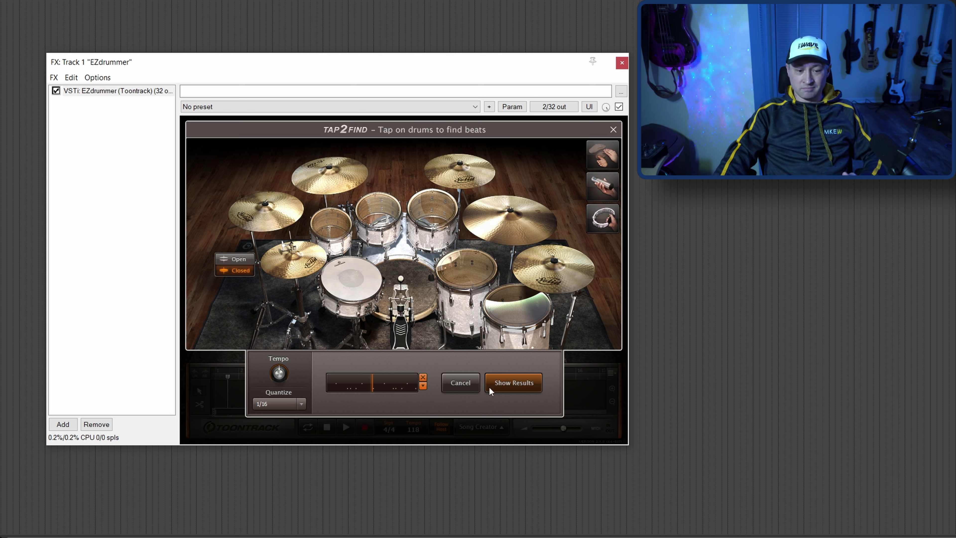
click(509, 384)
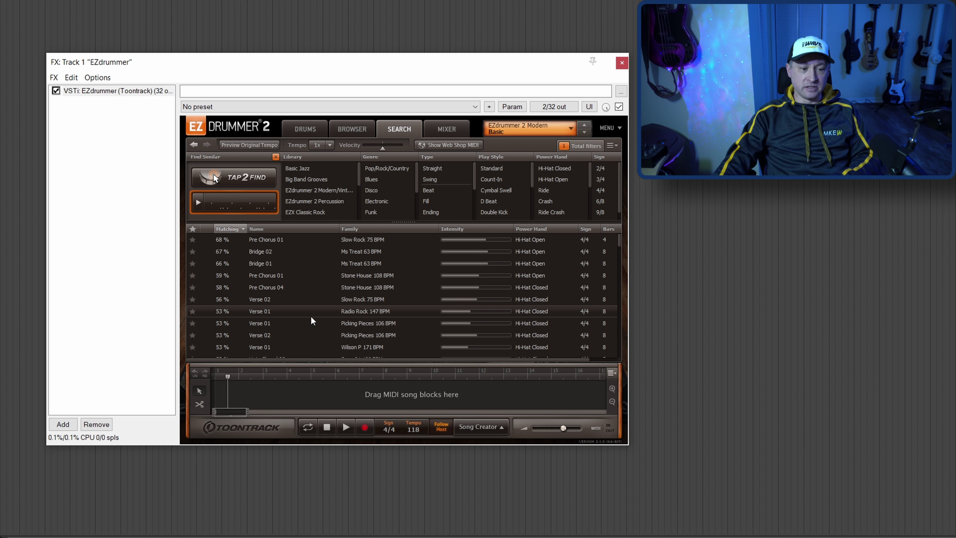
Step: Place the best-matching Pre Chorus 01 groove of Slow Rock 75 BPM at the start of the EZdrummer track and play it back
scroll(324, 296, down, 10)
scroll(301, 334, up, 10)
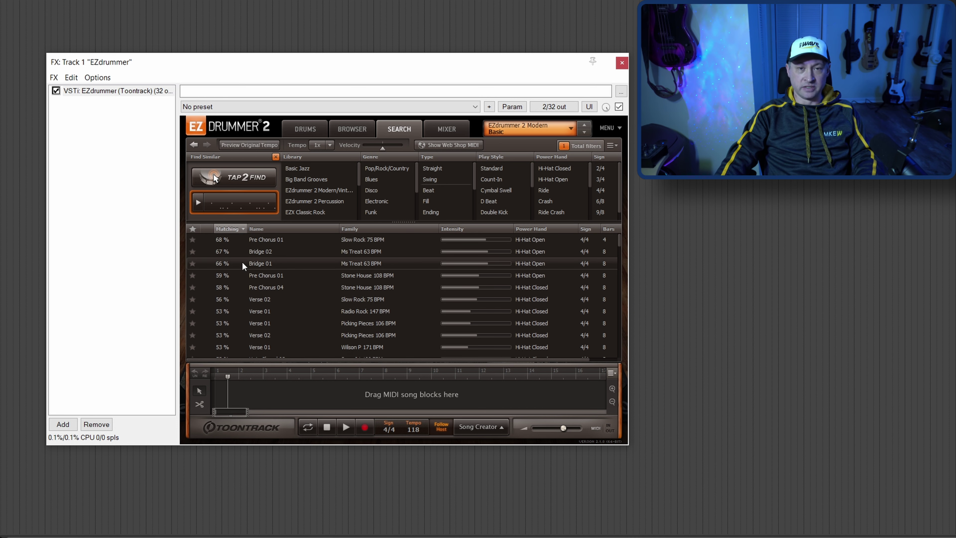
click(207, 239)
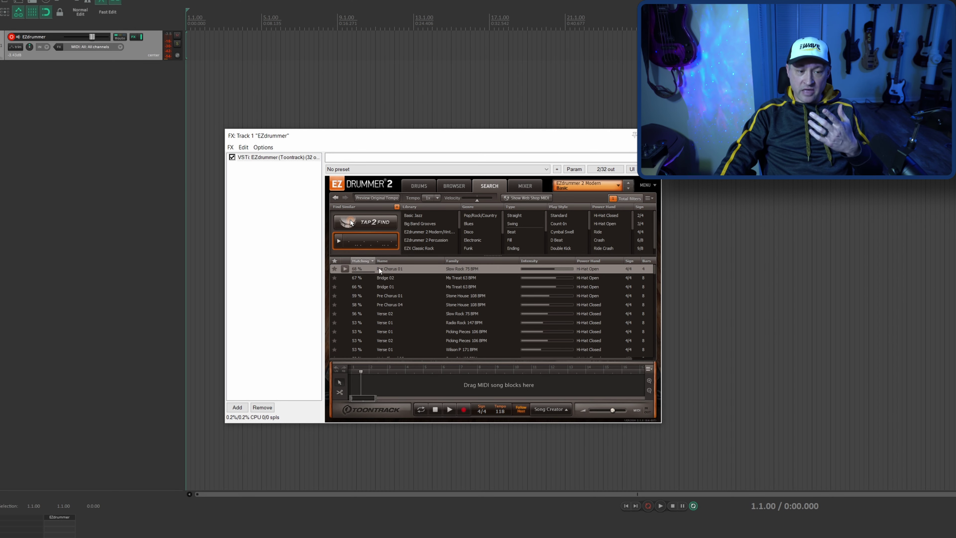
drag(381, 268, 186, 53)
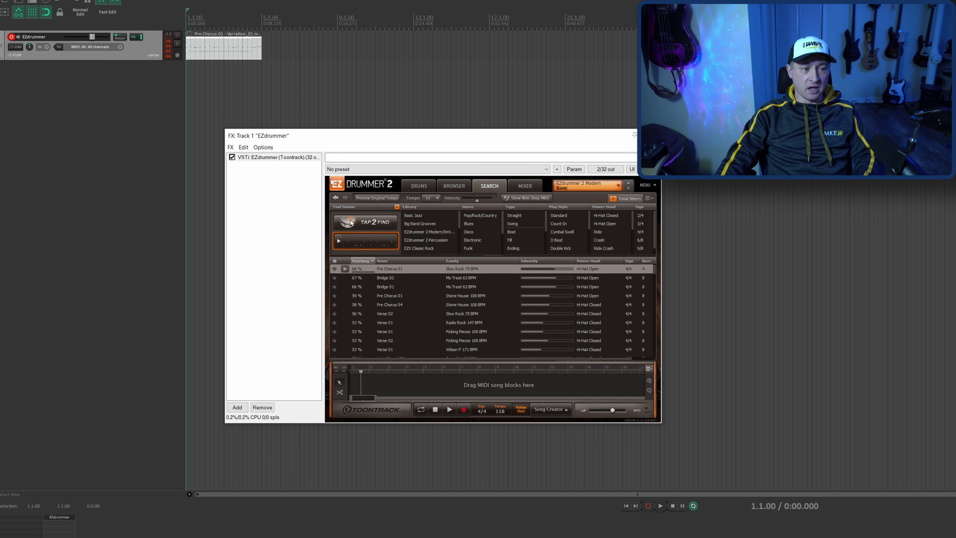
key(space)
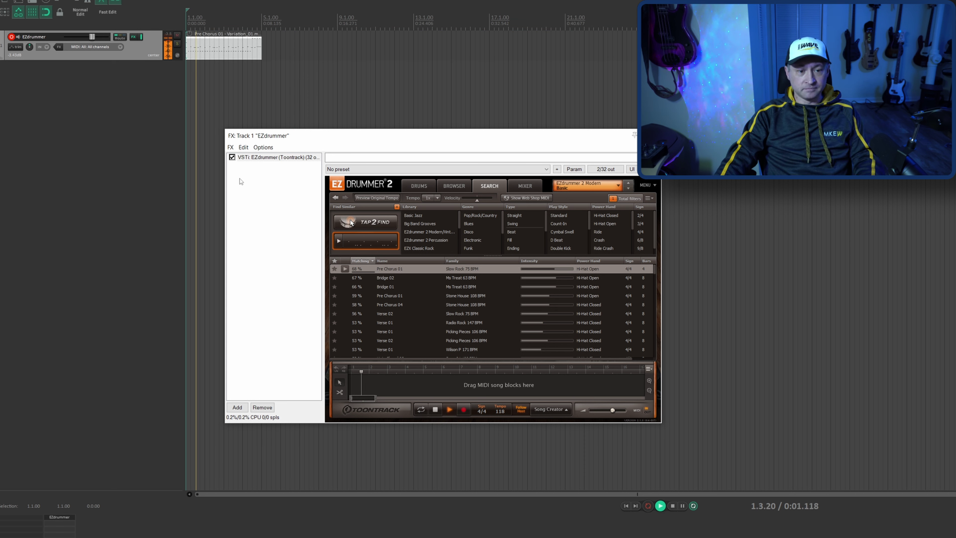
key(space)
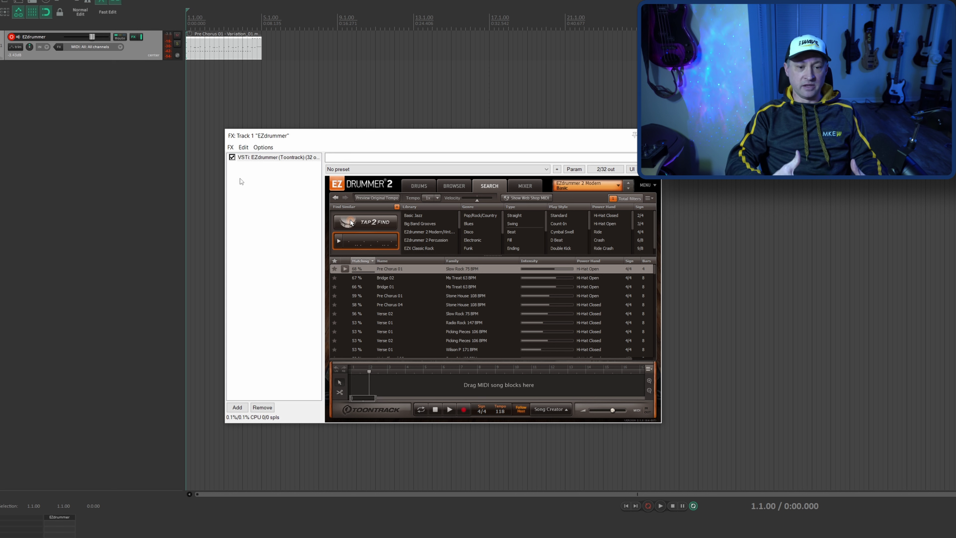
Step: Show the drum kit in EZdrummer and delete the Pre Chorus 01 item from the track
click(425, 187)
click(216, 50)
key(Delete)
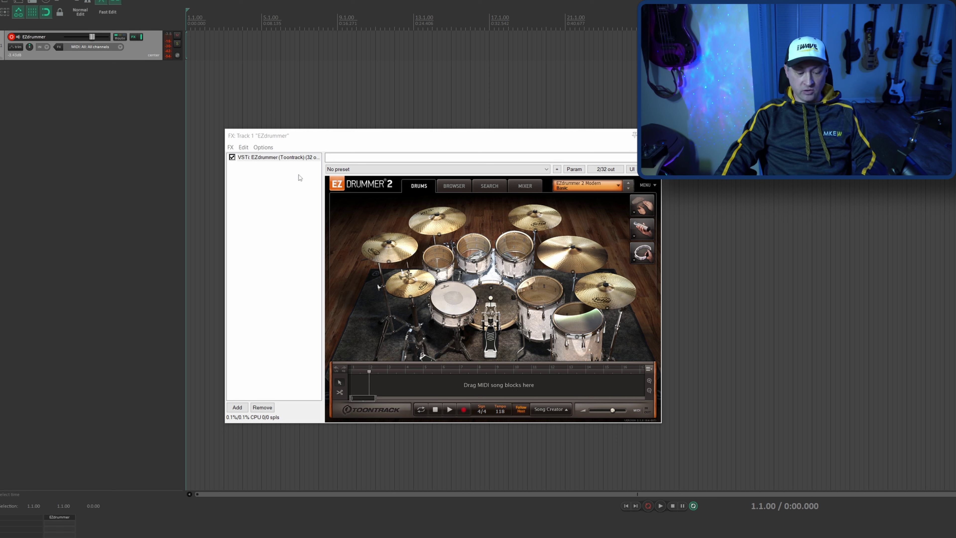
Step: Record and save a short MIDI performance on the EZdrummer track, and delete the recorded item
key(space)
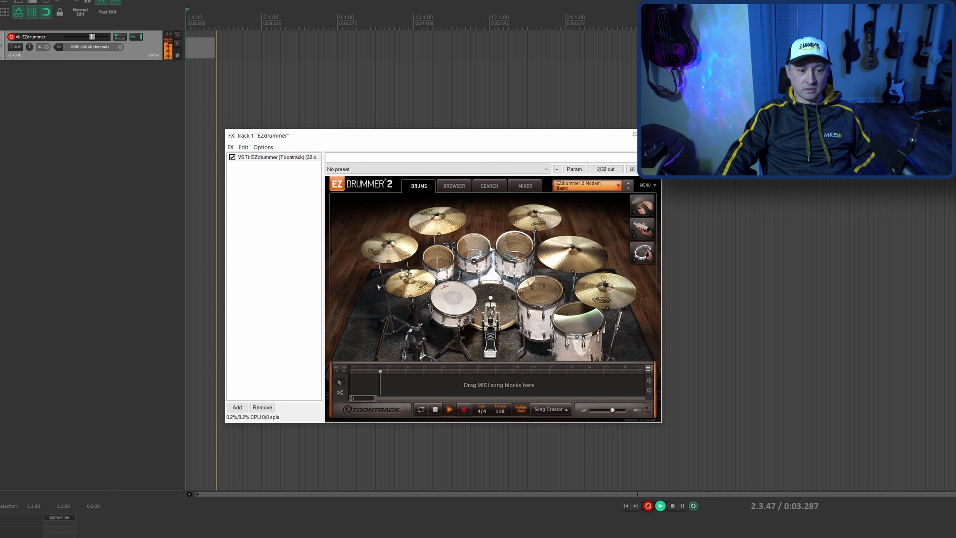
key(space)
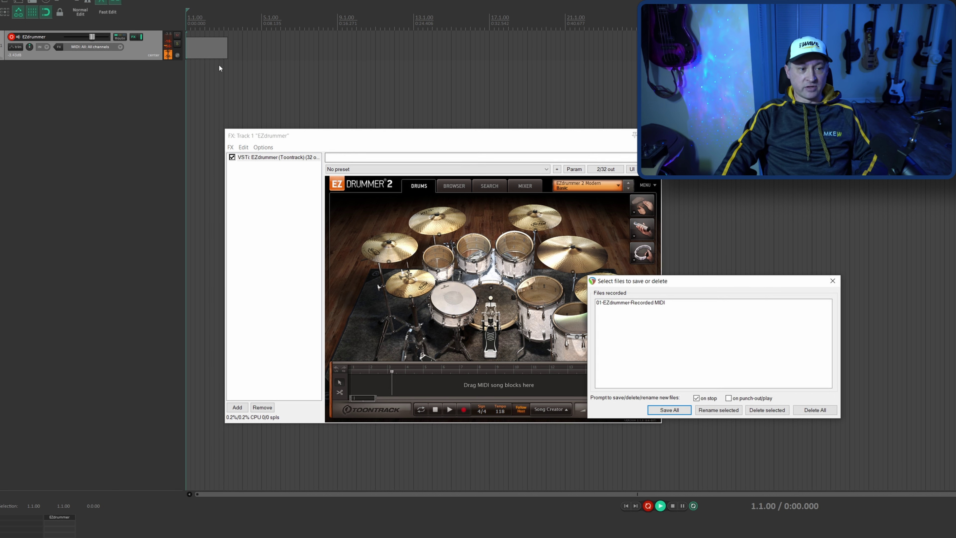
key(Return)
click(207, 52)
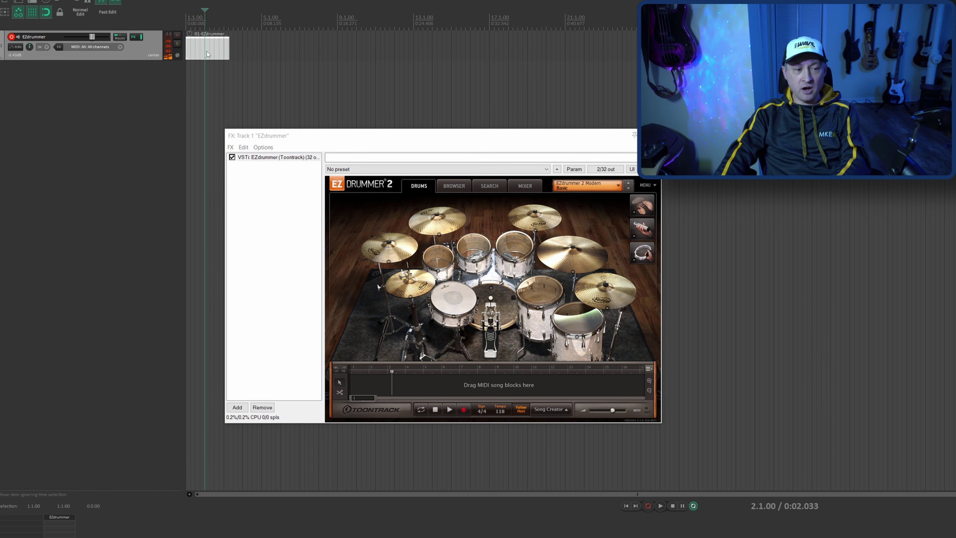
key(Delete)
key(Home)
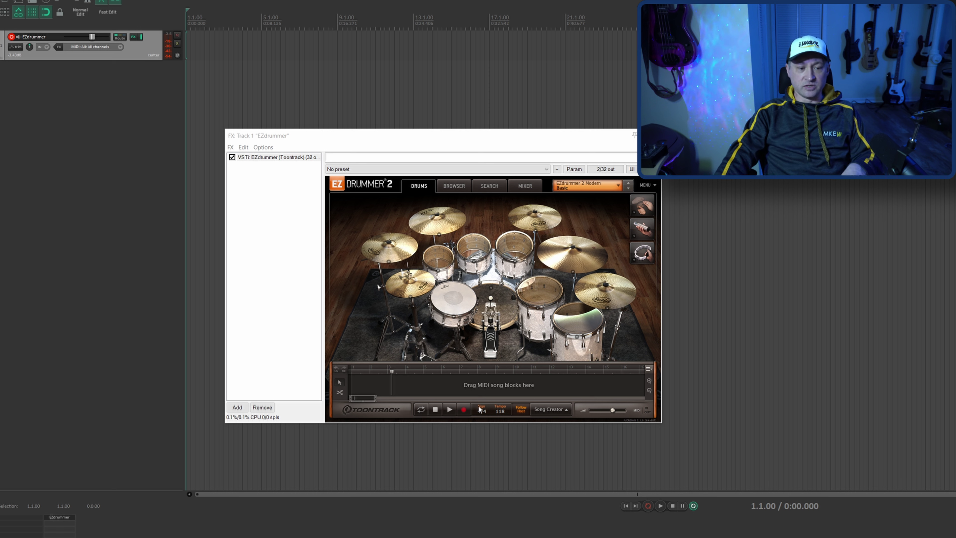
Step: Record a drum performance from the start of EZdrummer's own song timeline
click(391, 371)
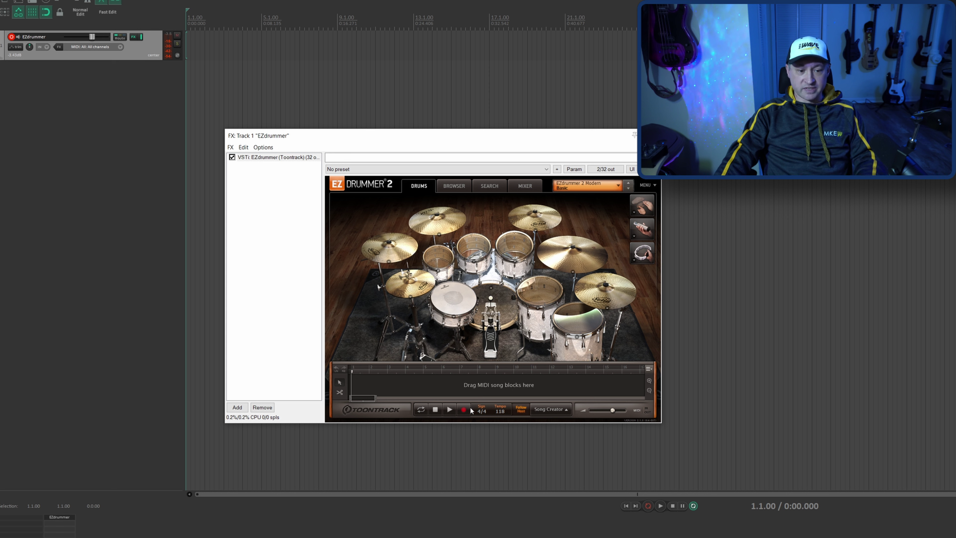
click(450, 410)
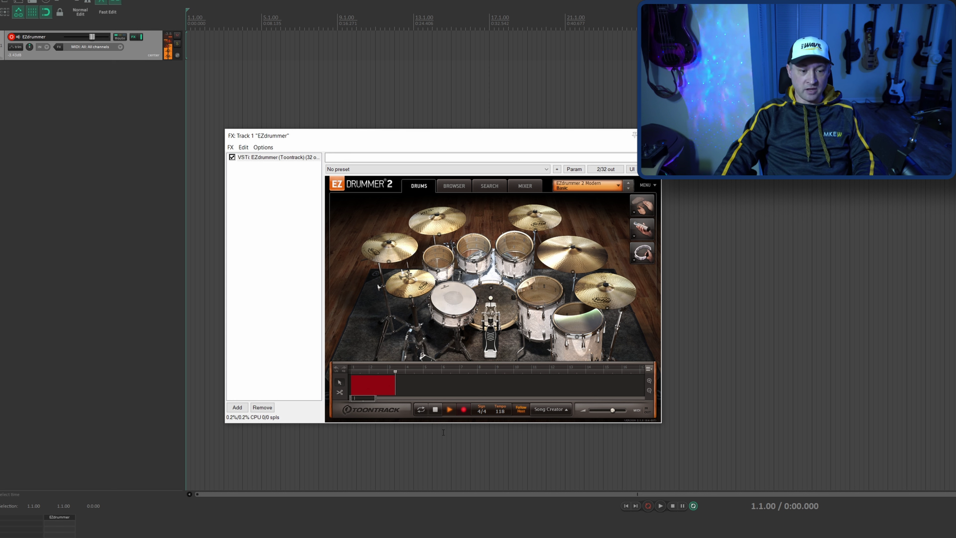
click(436, 409)
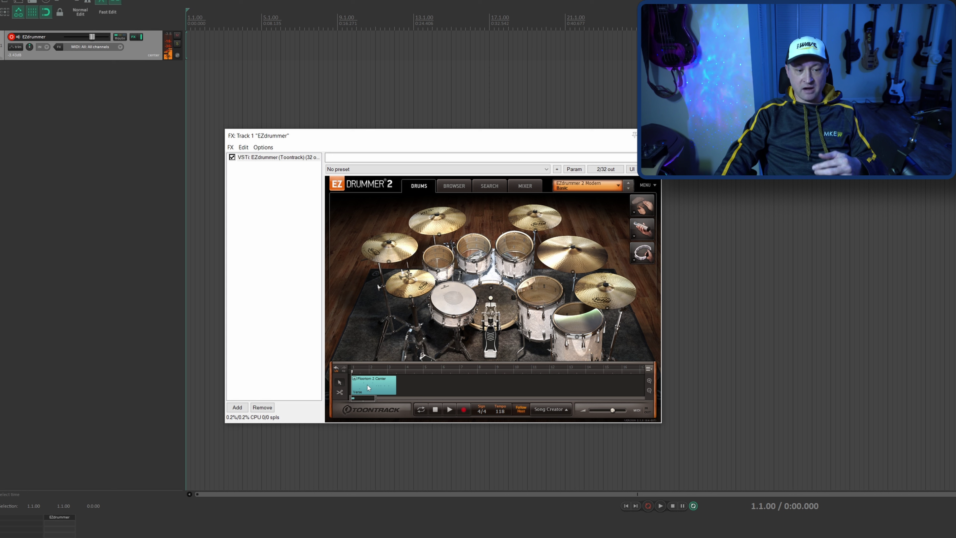
Step: Place EZdrummer's recorded block at the start of the REAPER track and play it back
drag(371, 388, 189, 48)
key(space)
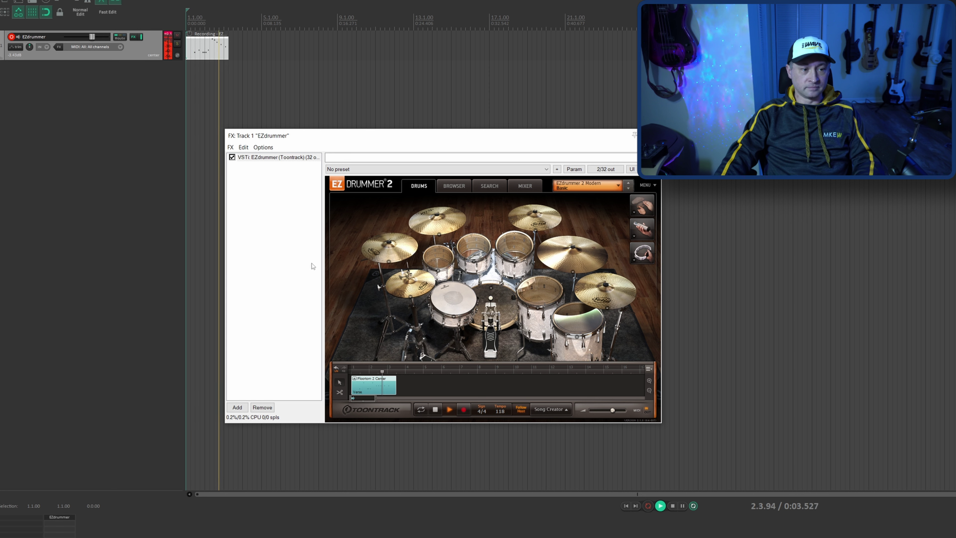
key(space)
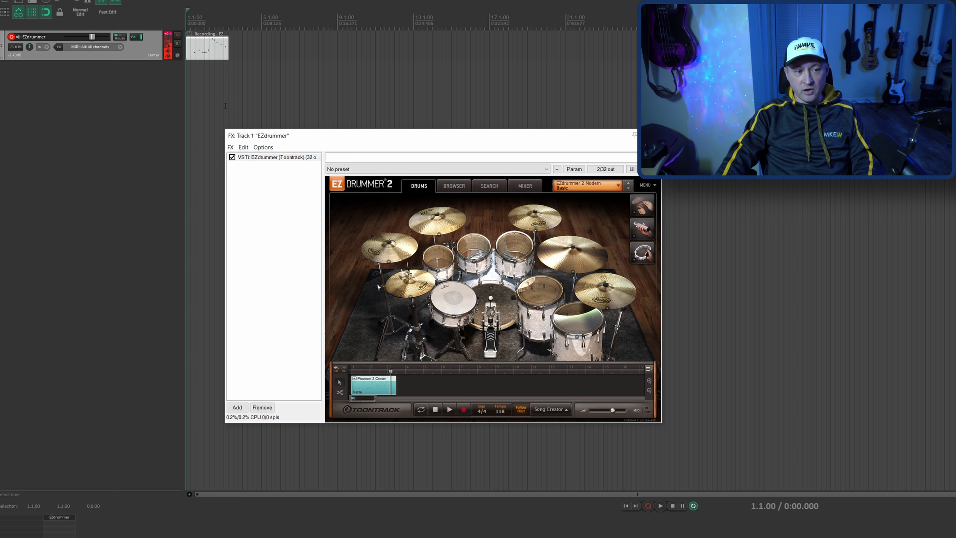
Step: Delete the recorded item from the EZdrummer track
click(205, 49)
key(Delete)
click(193, 71)
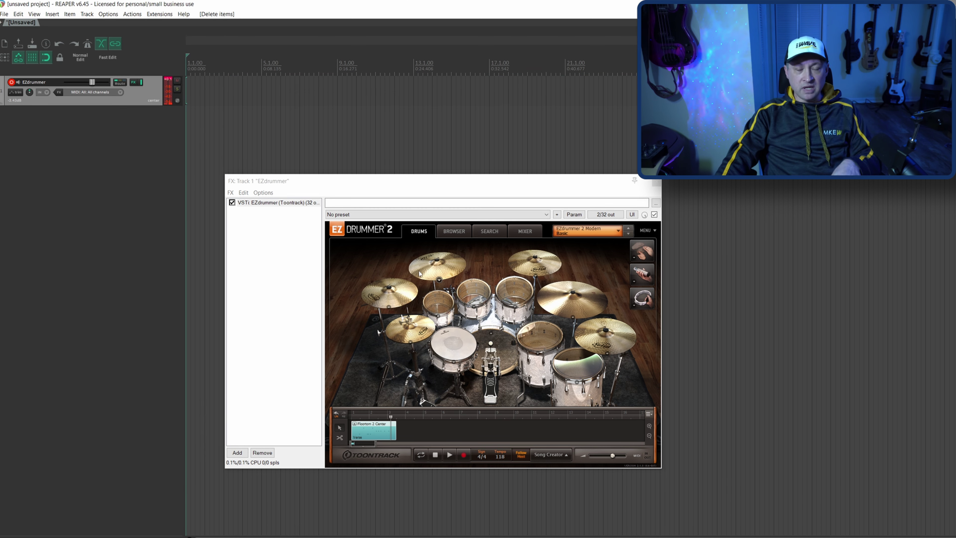
Step: Open the Virtual MIDI Keyboard, arrange it above the EZdrummer window, and play notes across its keys
click(34, 14)
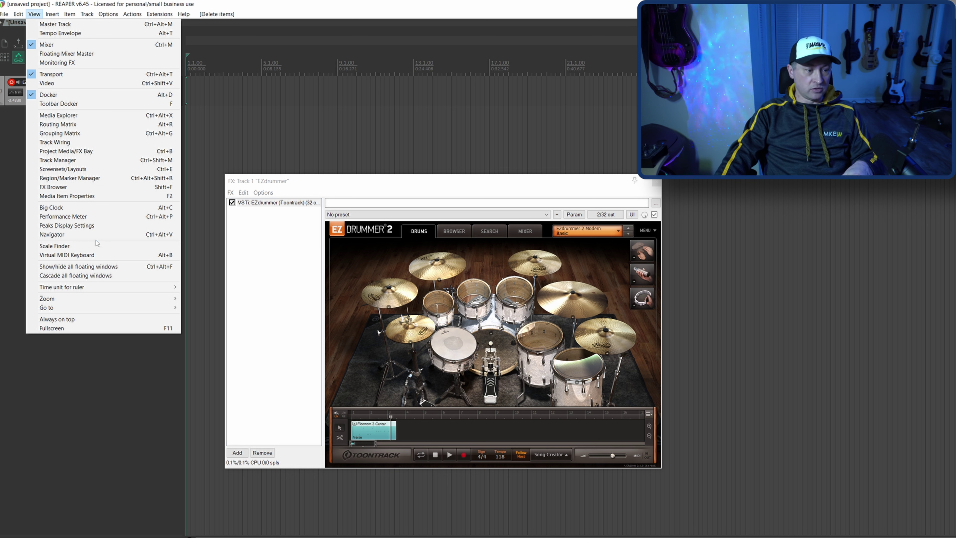
click(93, 256)
drag(487, 176, 455, 64)
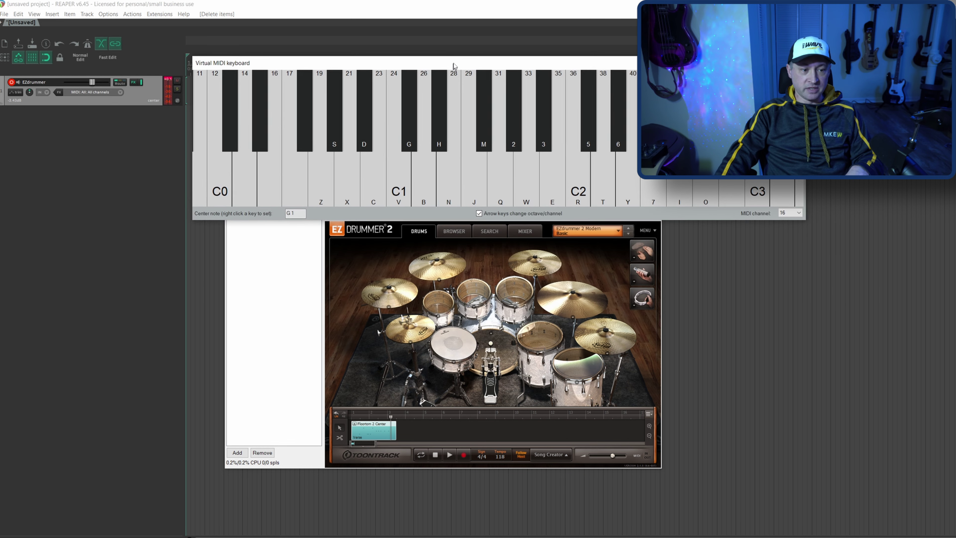
click(382, 192)
drag(383, 192, 393, 231)
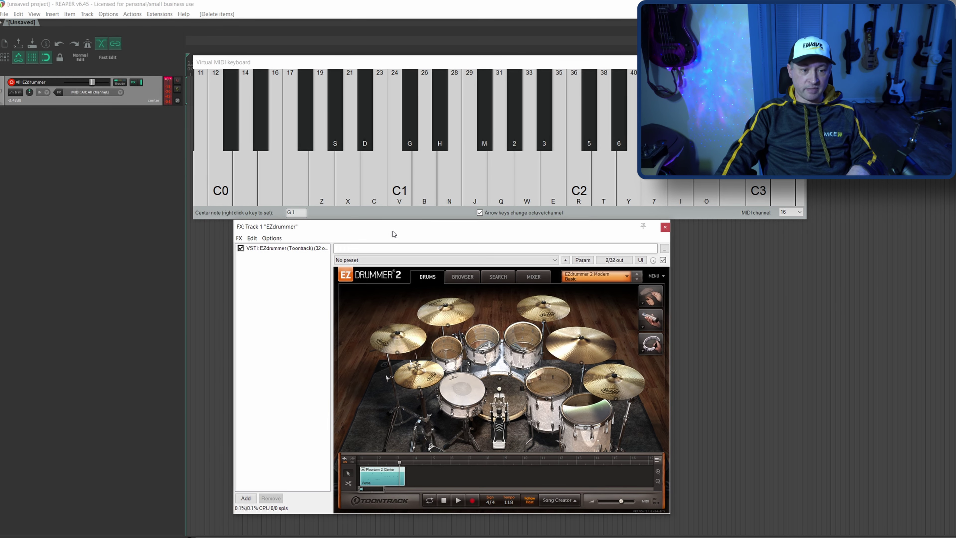
click(384, 172)
mouse_move(210, 173)
mouse_down()
mouse_move(463, 178)
mouse_move(431, 165)
mouse_move(474, 103)
mouse_move(435, 181)
mouse_move(505, 177)
mouse_up()
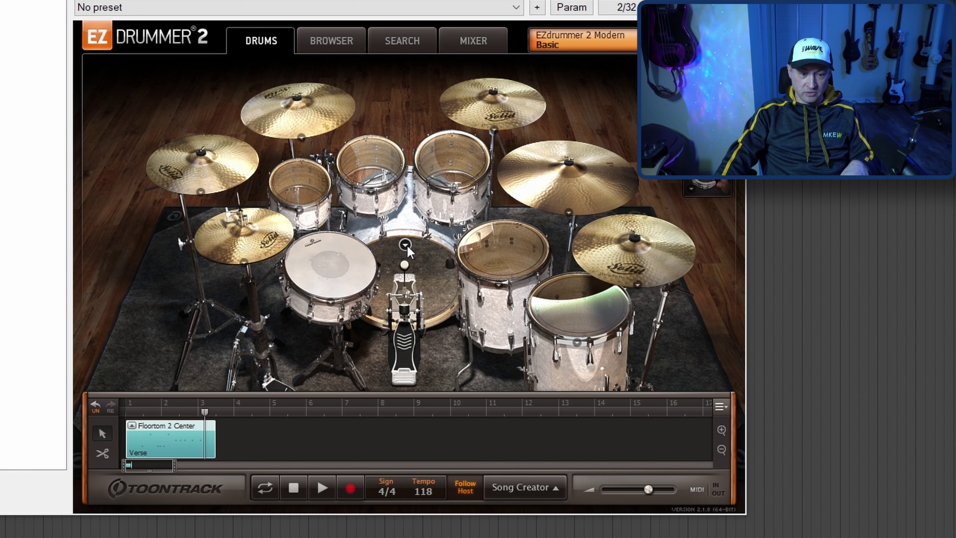
Step: Open the Kick's articulation details and test the C1 key on the virtual keyboard
click(324, 378)
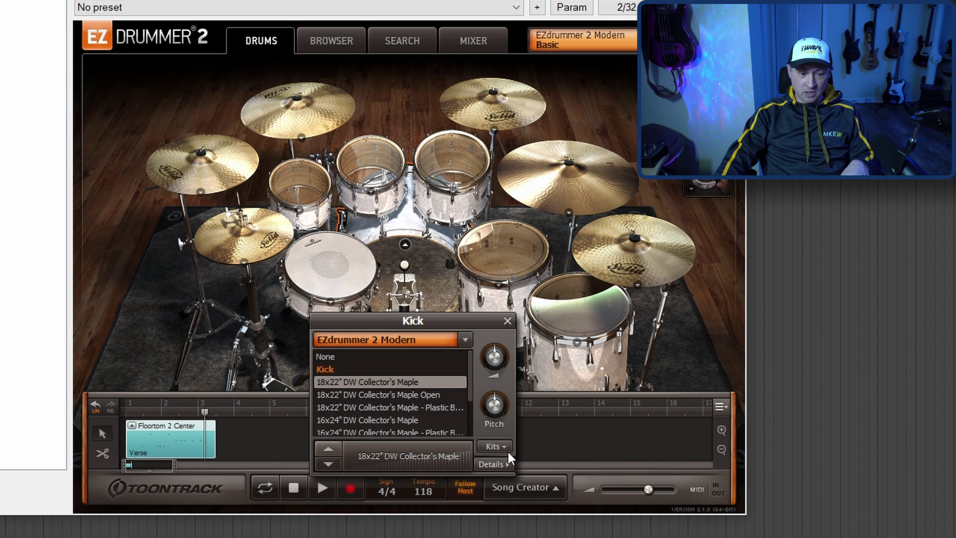
click(502, 466)
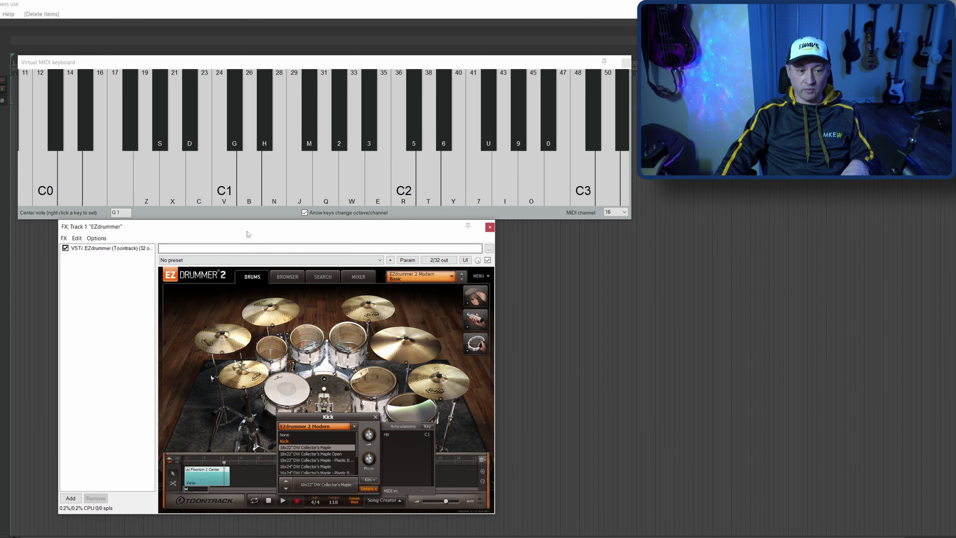
click(226, 196)
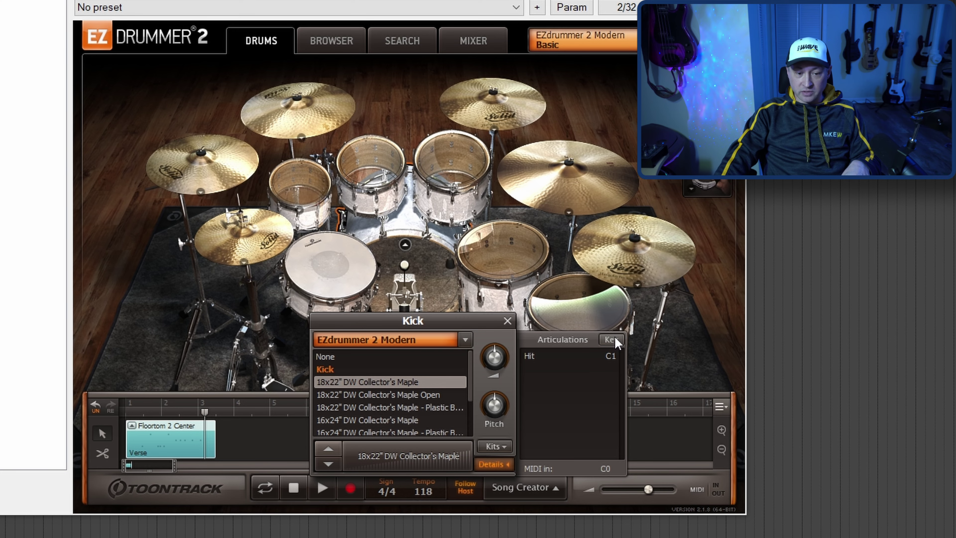
Step: Display the Kick's articulation mapping as note numbers, and trigger note 36 (C2) on the virtual keyboard
click(613, 340)
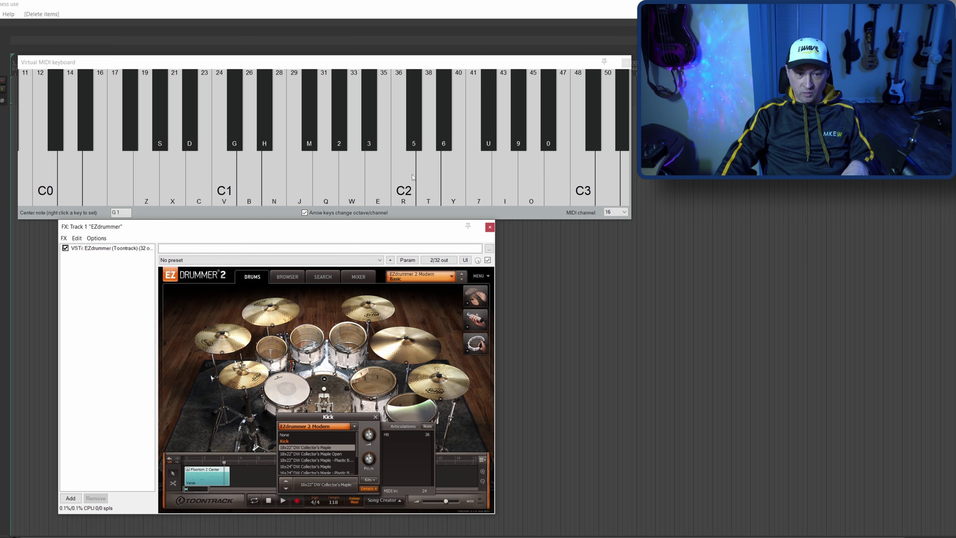
click(408, 199)
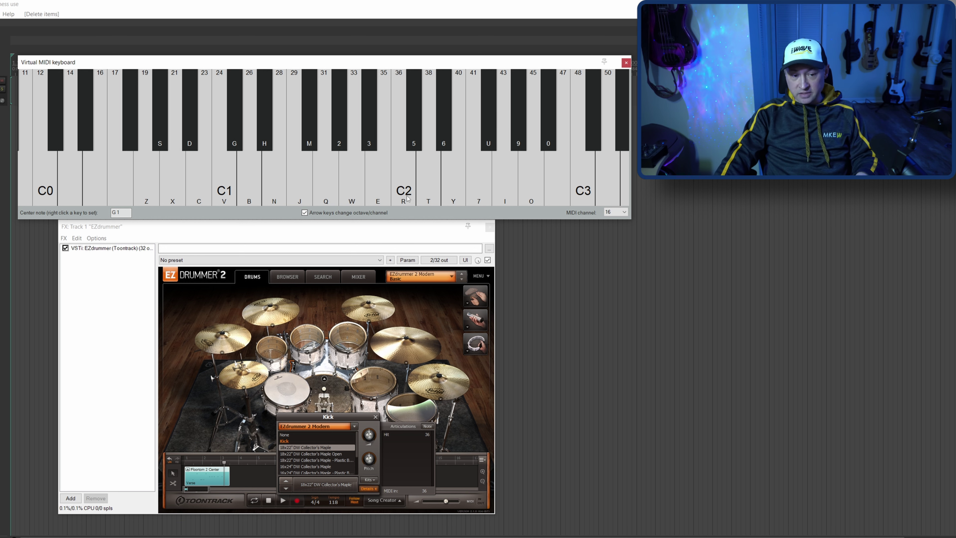
click(405, 195)
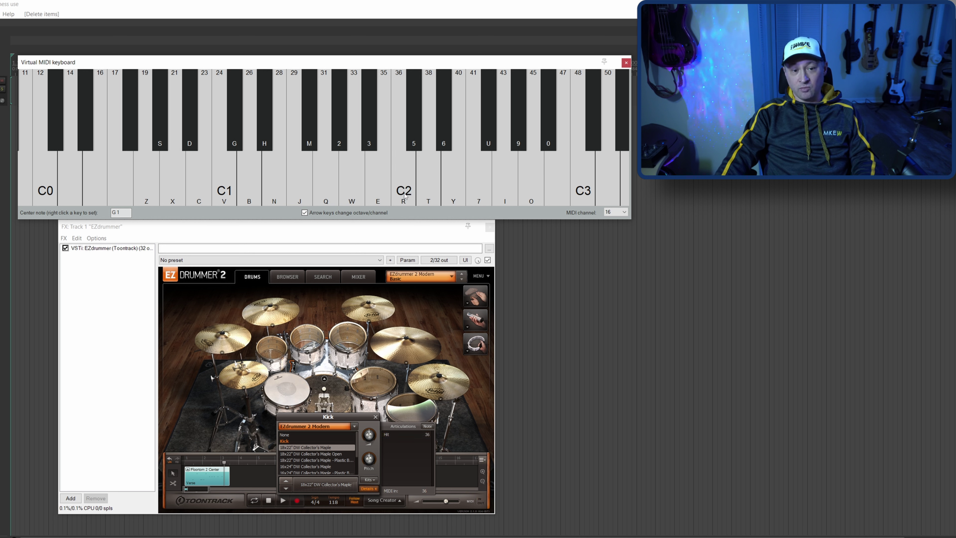
click(405, 195)
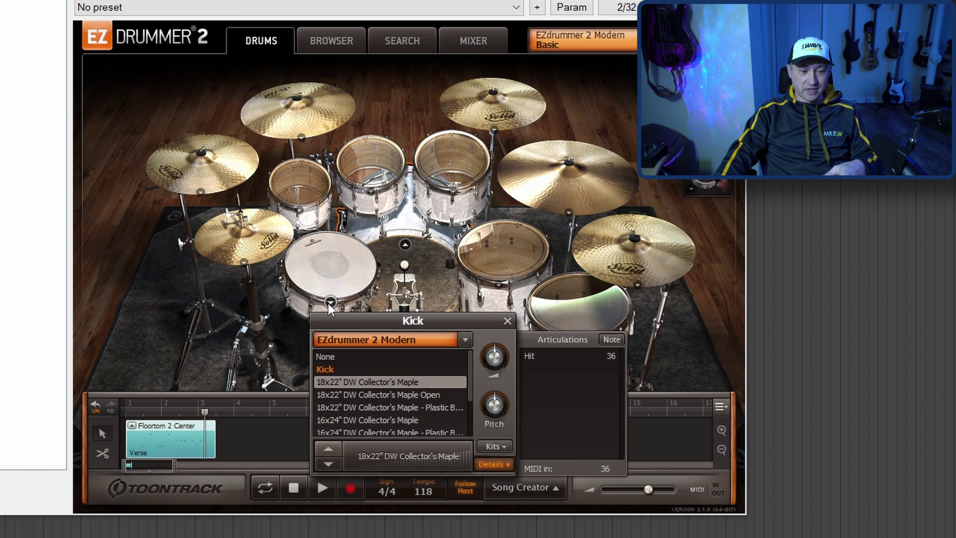
Step: Open the Snare's articulation details and trigger its Center hit, note 38, repeatedly on the virtual keyboard
click(286, 407)
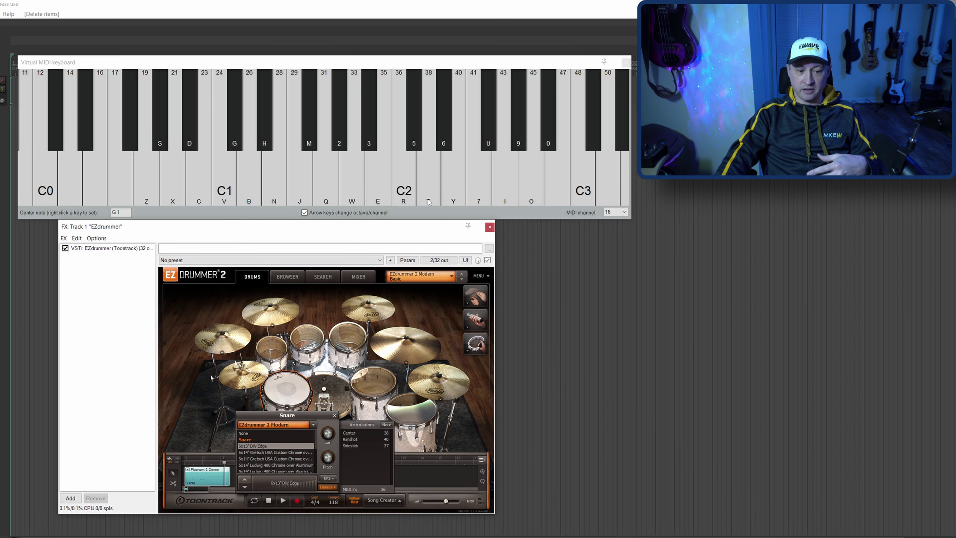
click(429, 202)
click(429, 202)
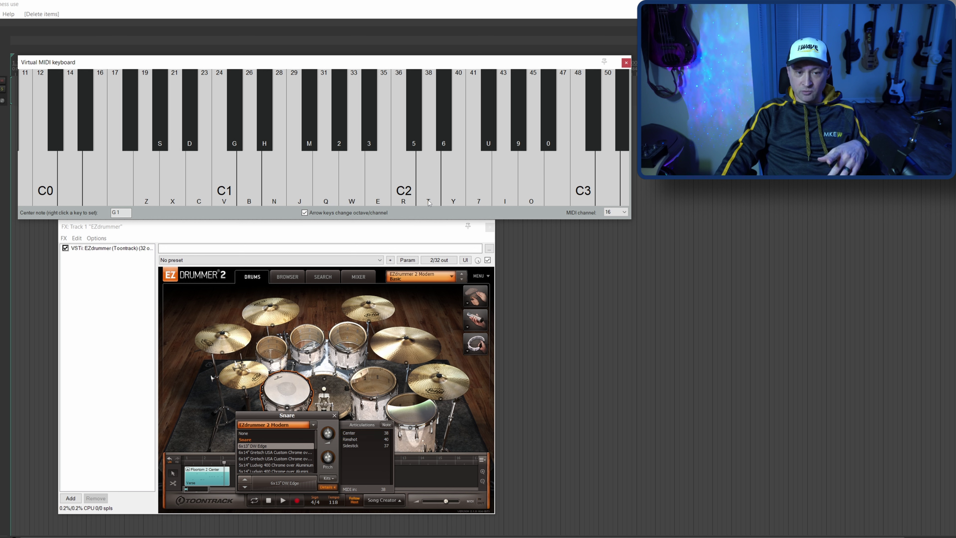
click(429, 200)
click(429, 186)
click(430, 173)
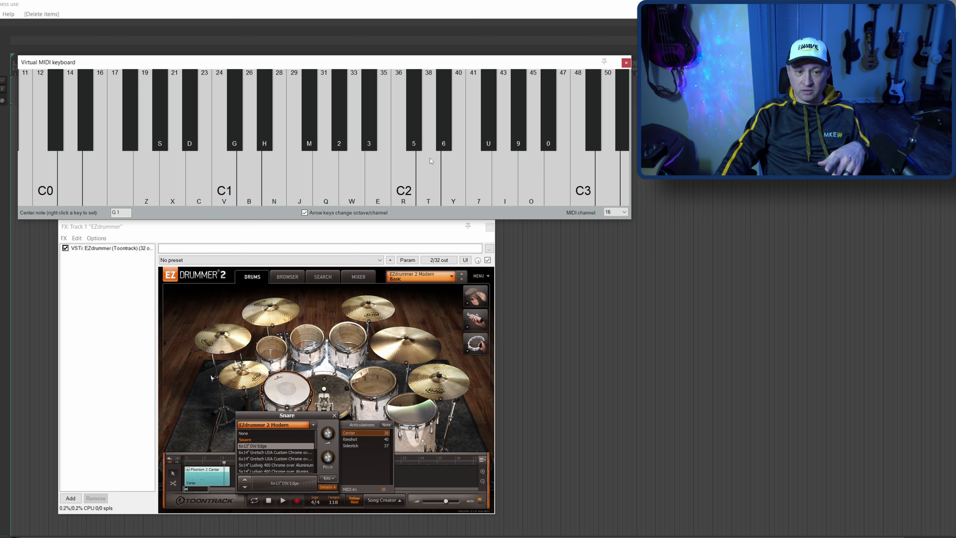
drag(431, 113, 430, 75)
click(431, 101)
click(432, 131)
click(429, 189)
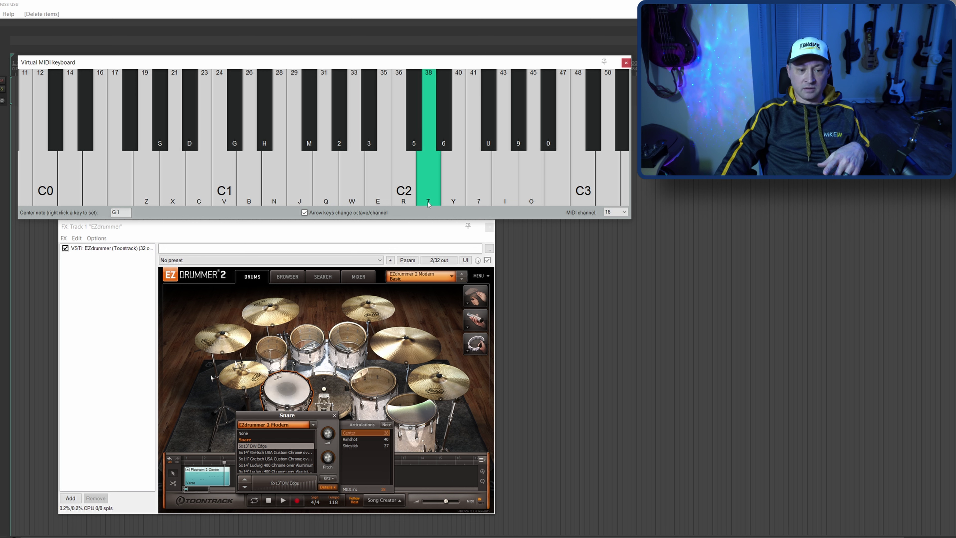
Step: Trigger the Snare's Rimshot on note 40 and its Sidestick on note 37 with the virtual keyboard
click(453, 203)
click(455, 163)
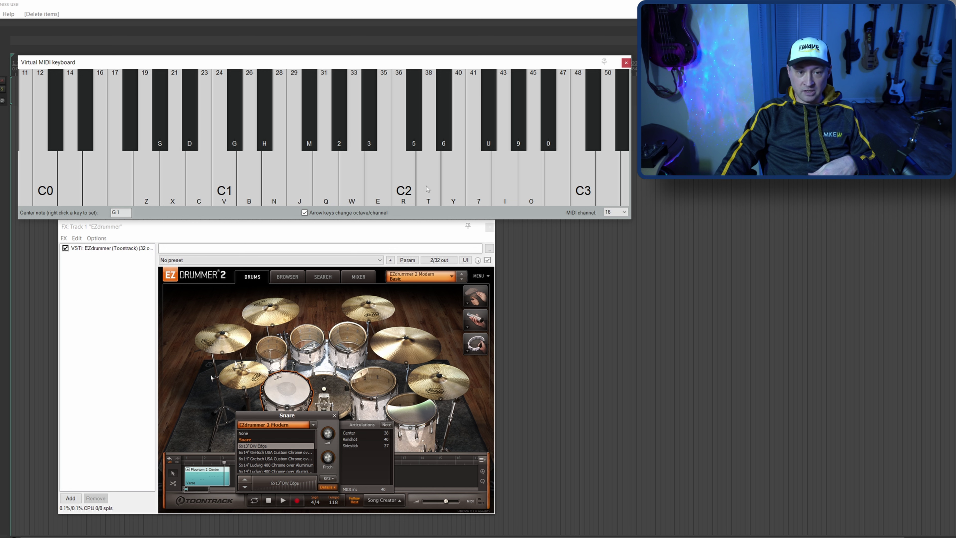
click(416, 147)
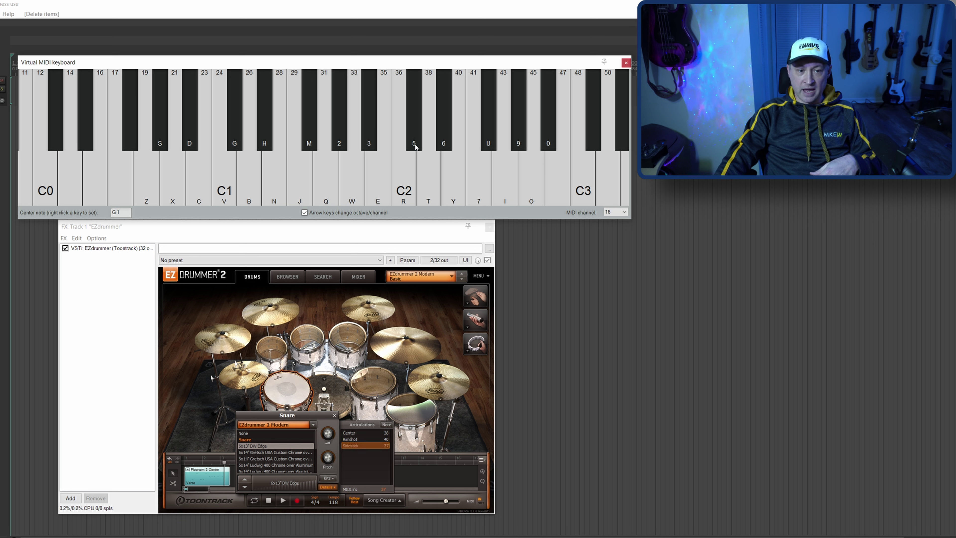
click(415, 143)
click(414, 139)
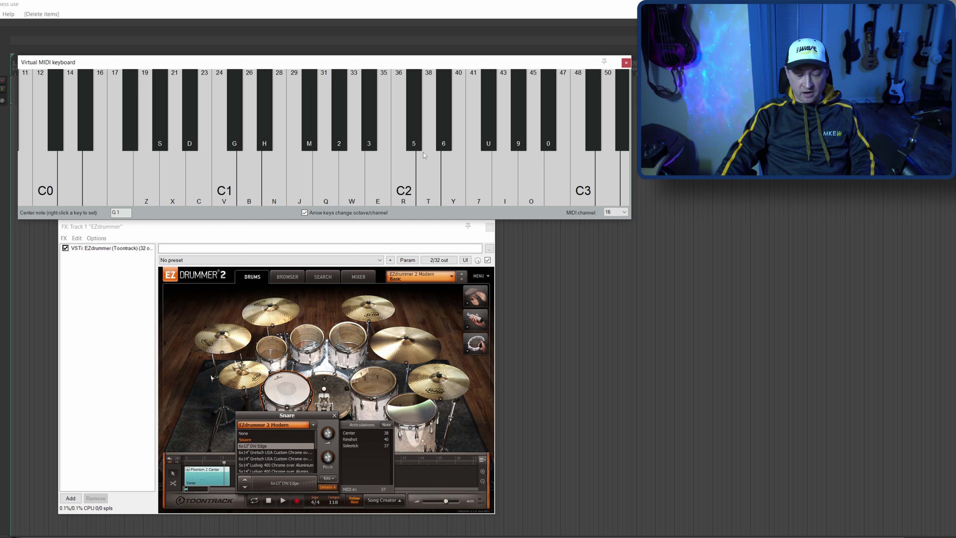
Step: Play the Sidestick three times and the kick once using the computer-keyboard letters and digits mapped to notes 37 and 36
key(5)
key(5)
key(5)
key(r)
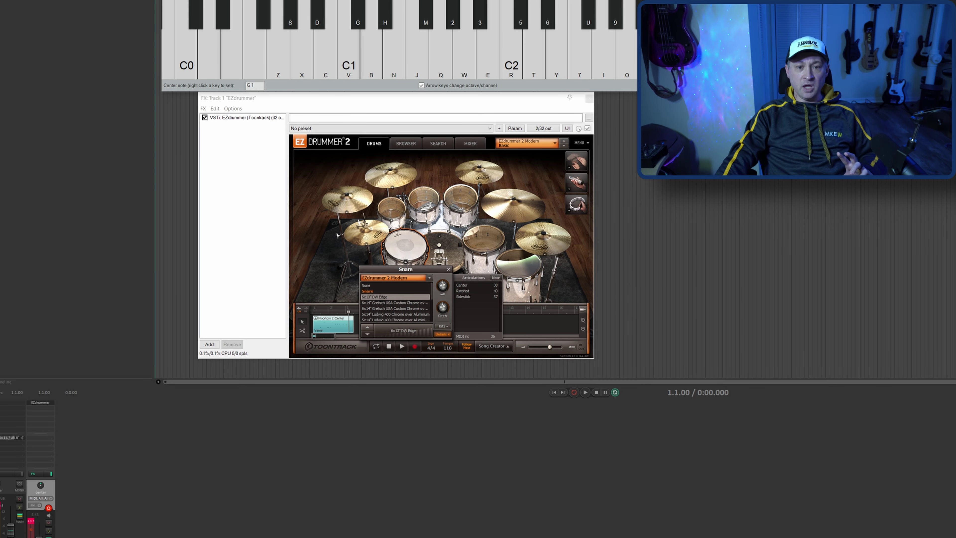
Step: Close the virtual keyboard and the EZdrummer window, and delete the EZdrummer track
key(alt+b)
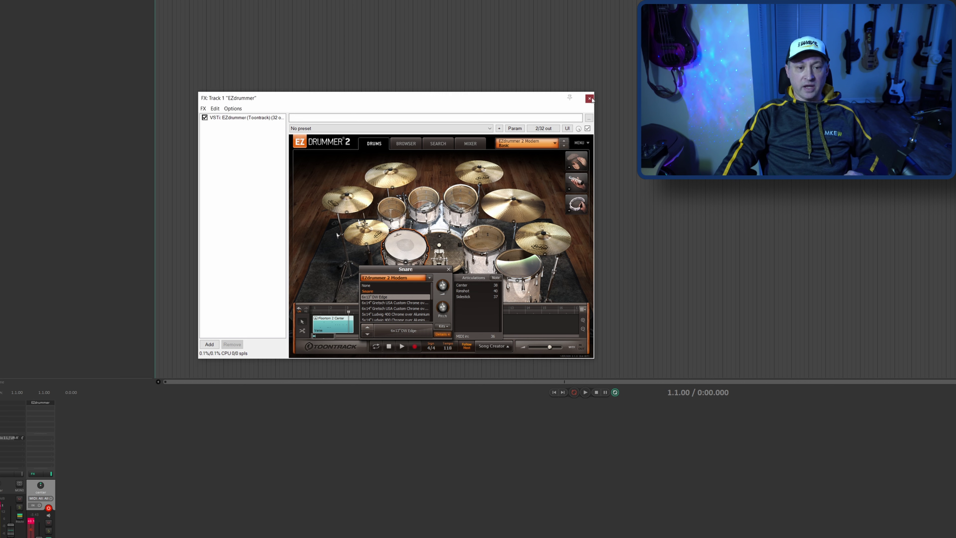
click(591, 99)
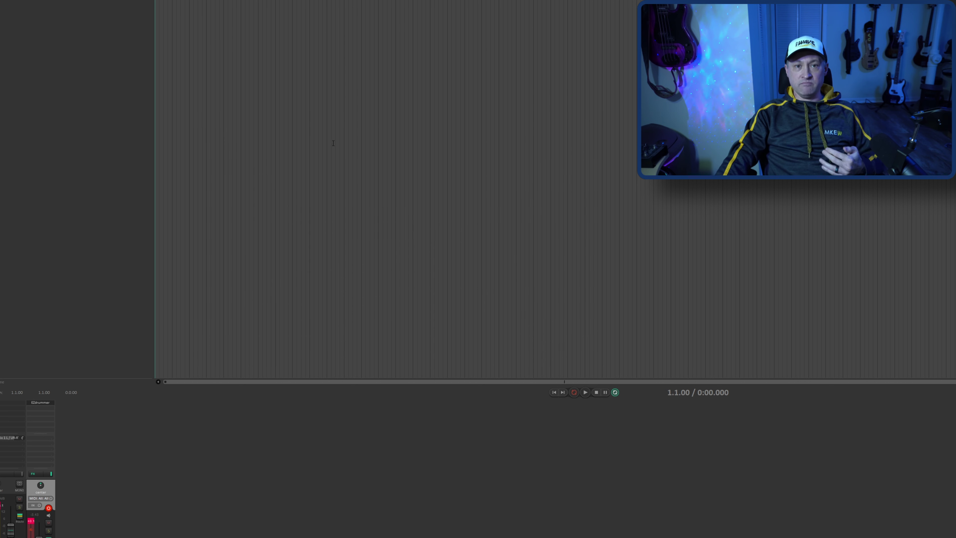
key(Delete)
click(618, 280)
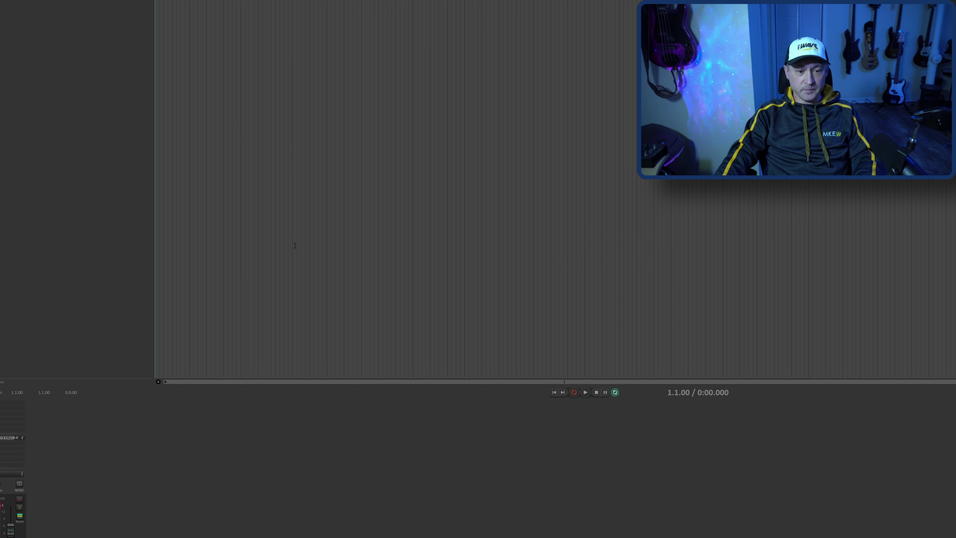
Step: Insert EZdrummer as a virtual instrument on a new track and let REAPER build its 16 stereo output tracks
right_click(96, 38)
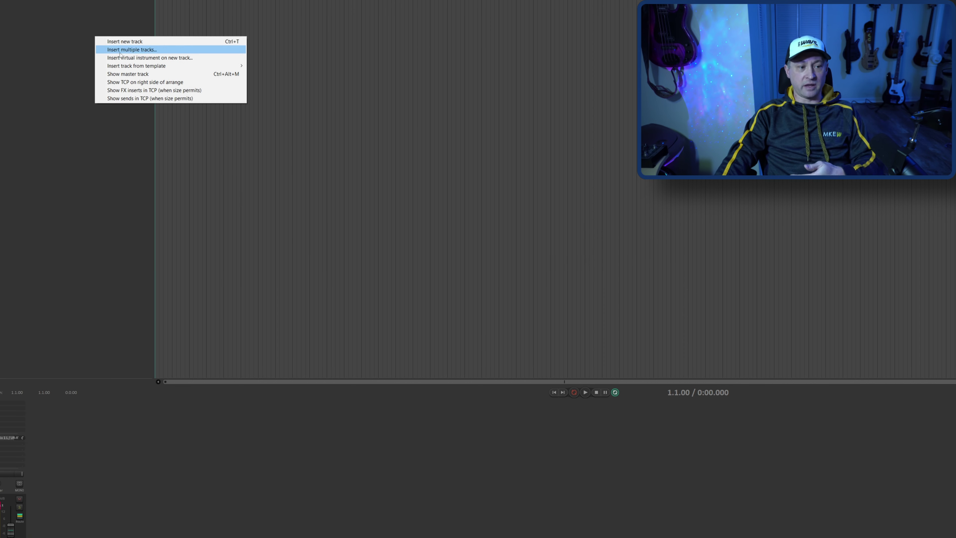
click(125, 60)
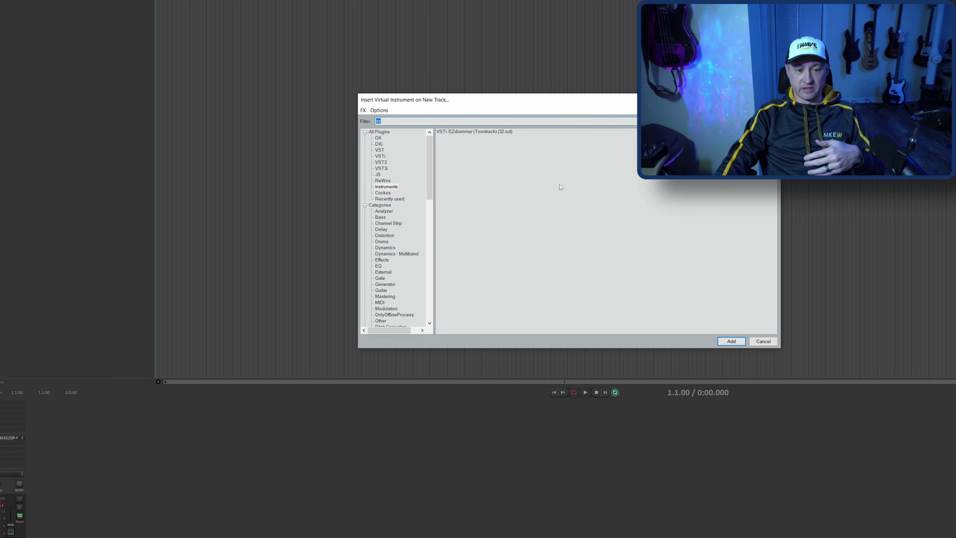
double_click(478, 132)
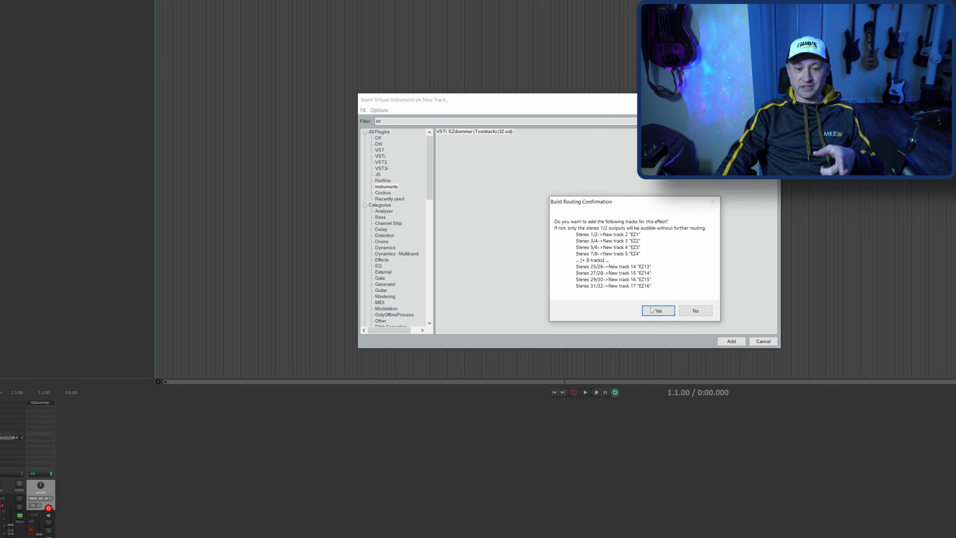
click(664, 311)
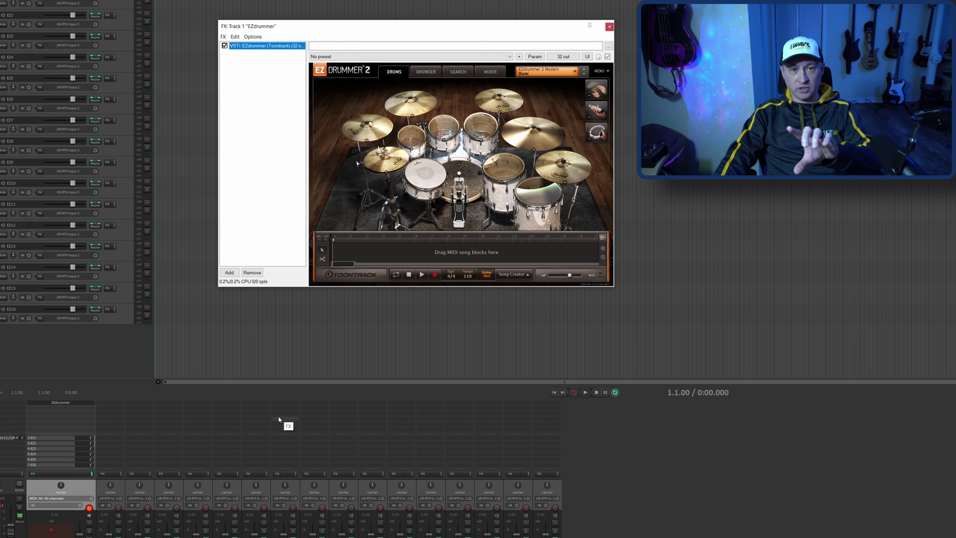
Step: Look over EZdrummer's mixer, and preview Variation 01 of the Basic Trainbeat 120 BPM verse under Midtempo Straight 2/4
click(490, 72)
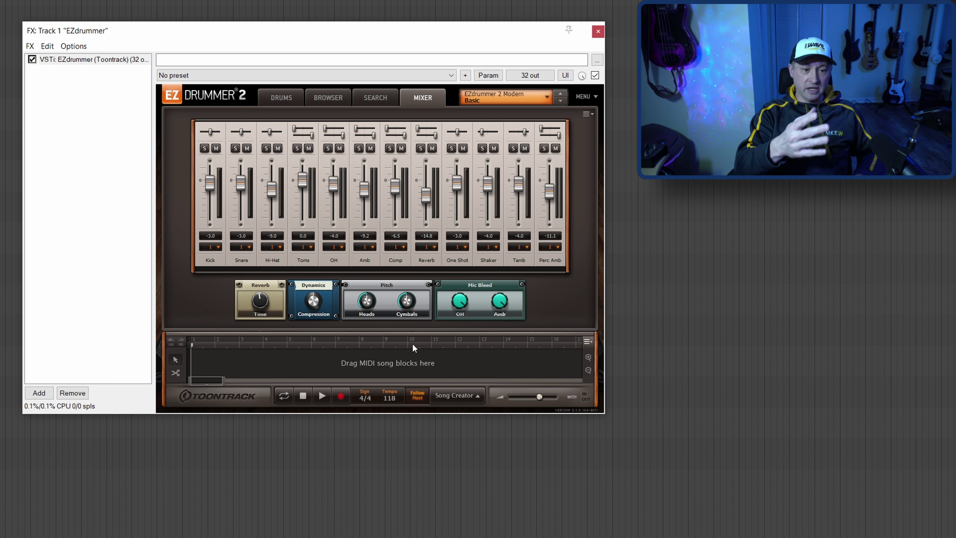
scroll(417, 345, up, 1)
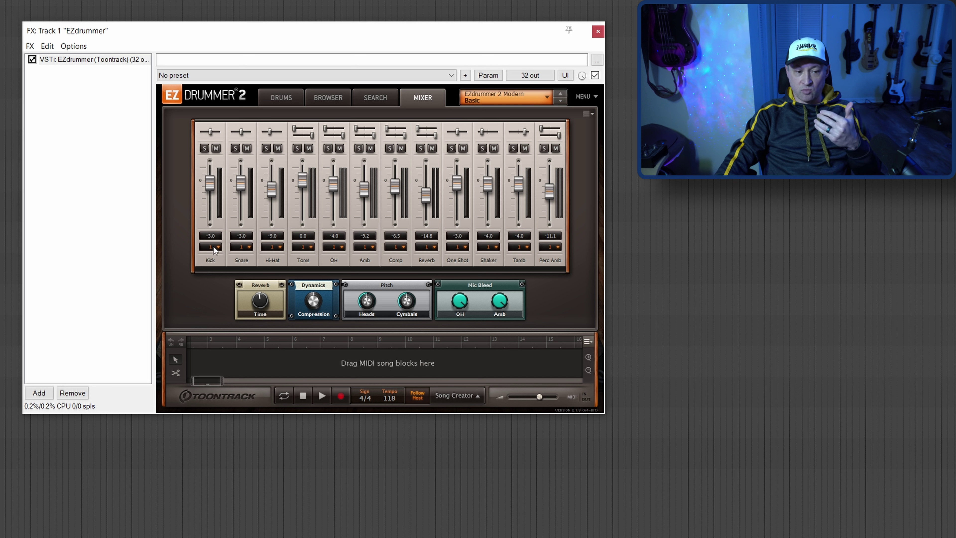
click(315, 98)
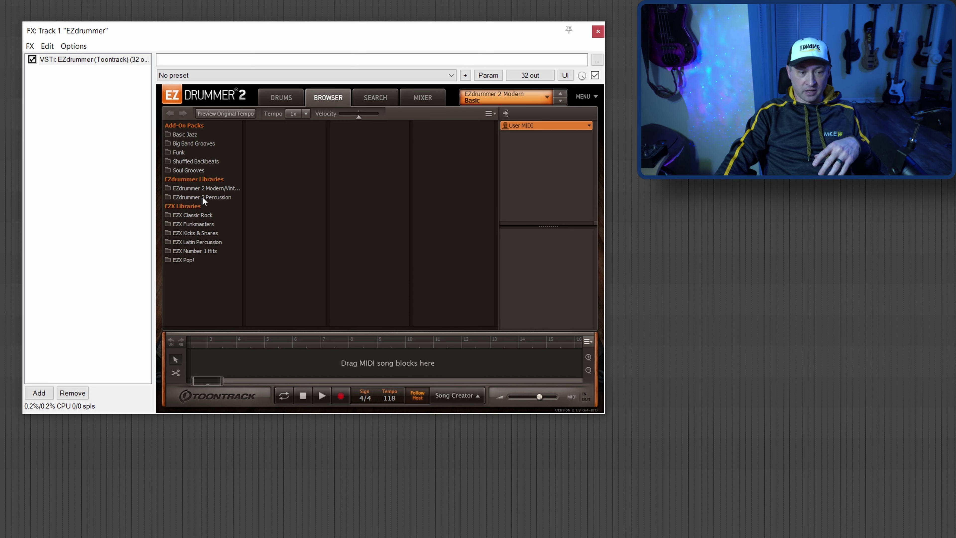
click(219, 189)
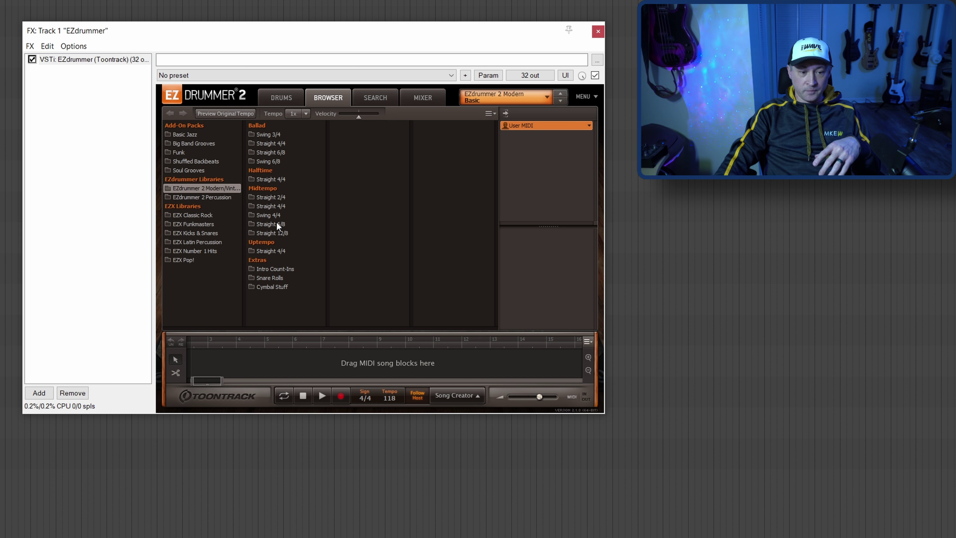
click(271, 198)
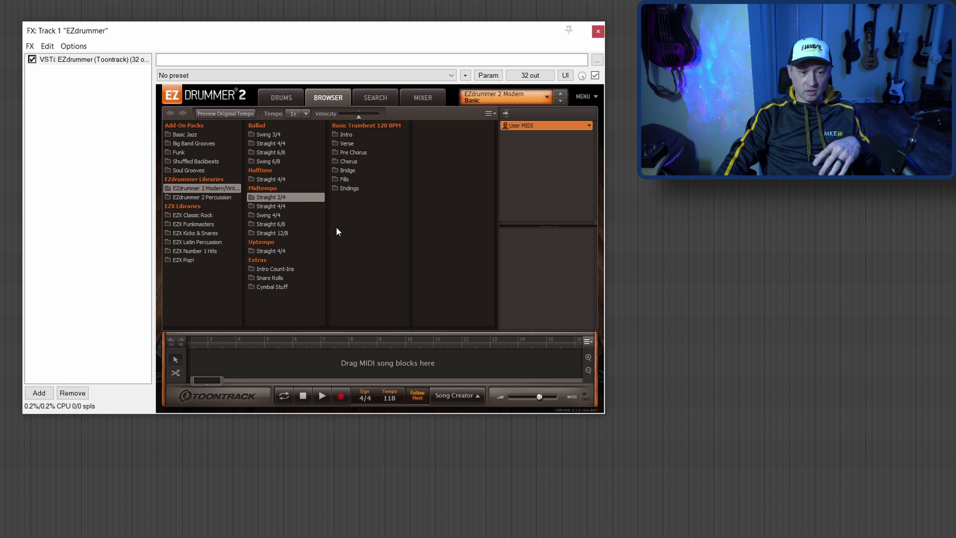
click(345, 144)
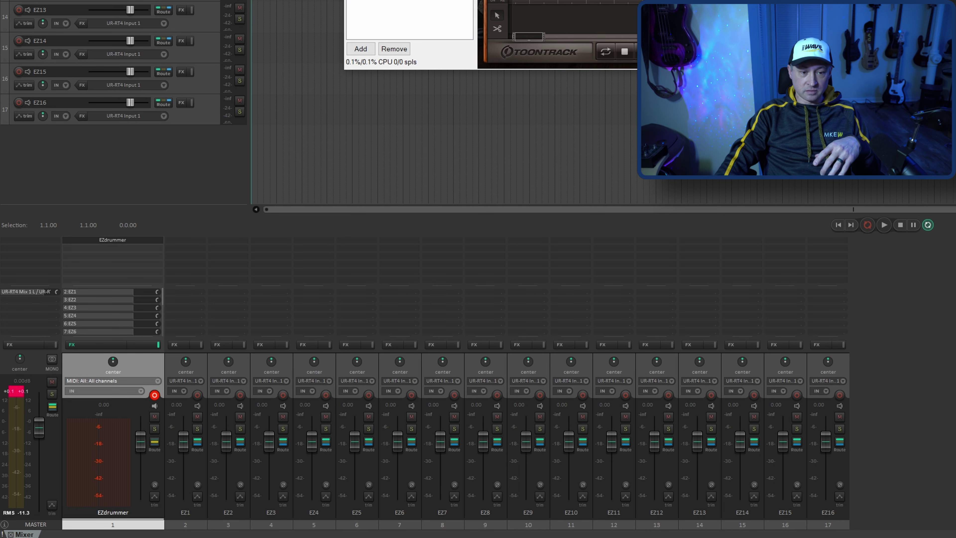
click(418, 126)
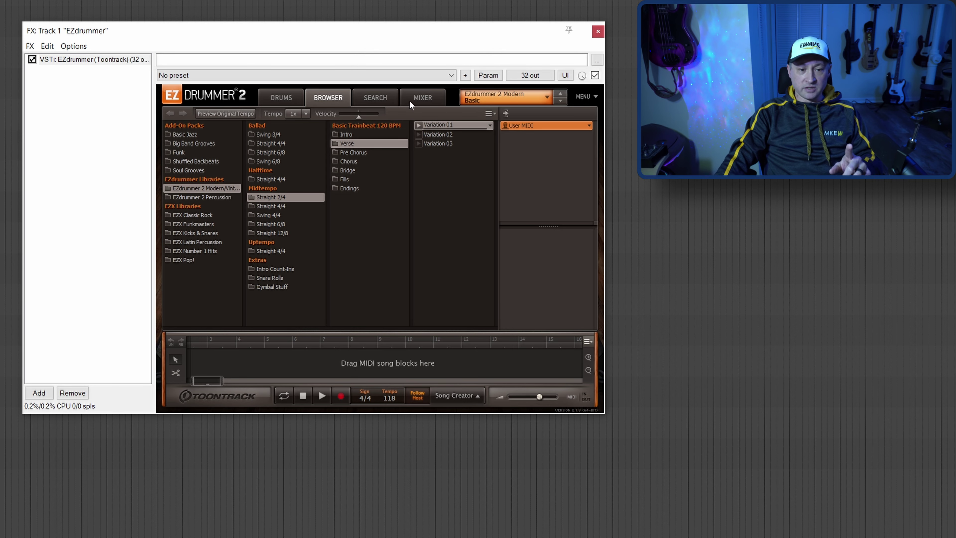
Step: In EZdrummer's mixer, assign Snare to Output 2, Hi-Hat to 3, Toms to 4, OH to 5 and Amb to 6
click(422, 97)
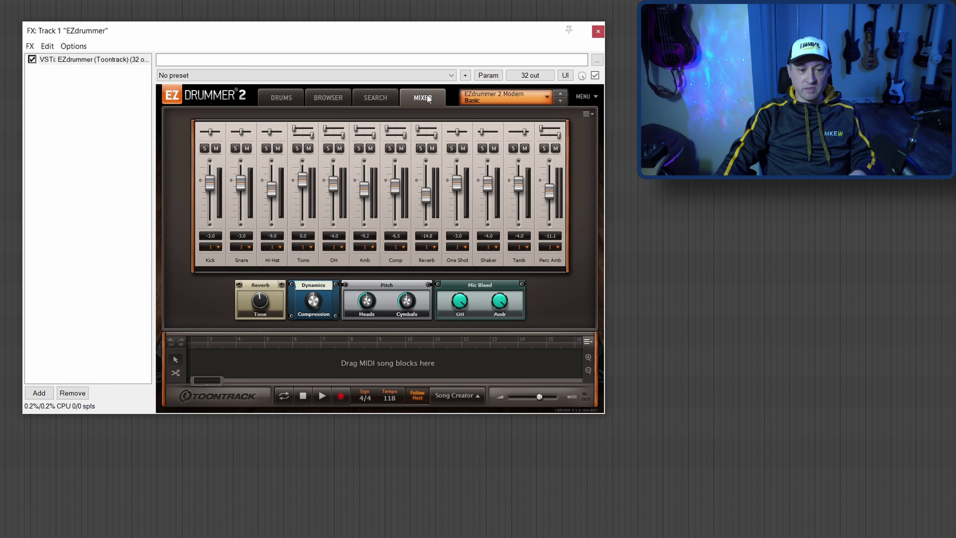
click(247, 247)
click(260, 270)
click(279, 246)
click(293, 282)
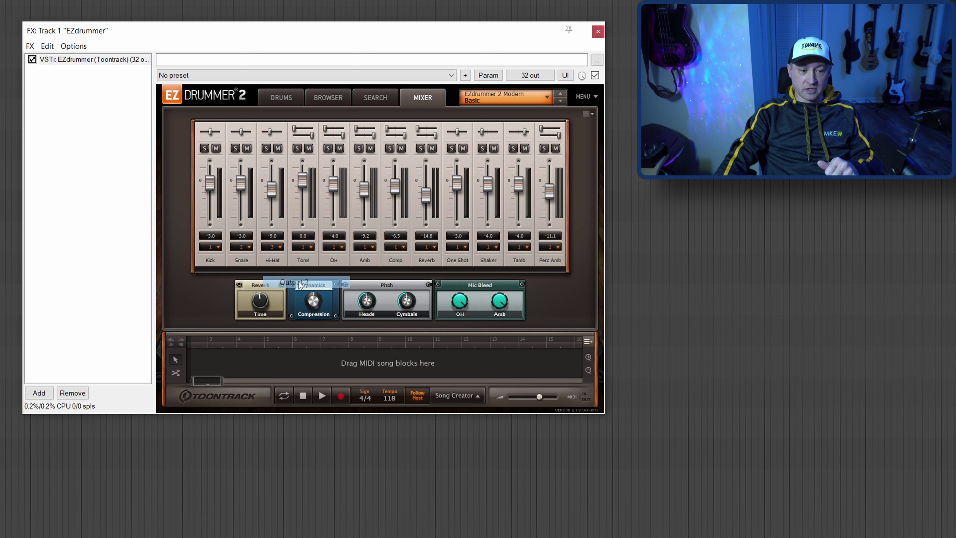
click(310, 246)
click(313, 293)
click(341, 246)
click(357, 306)
click(386, 318)
Step: Assign Comp to Output 7, Reverb to 8, One Shot to 9, Shaker to 10, Tamb to 12 and Perc Amb to 13
click(402, 247)
click(417, 330)
click(433, 247)
click(448, 341)
click(465, 247)
click(479, 354)
click(495, 246)
click(500, 366)
click(526, 246)
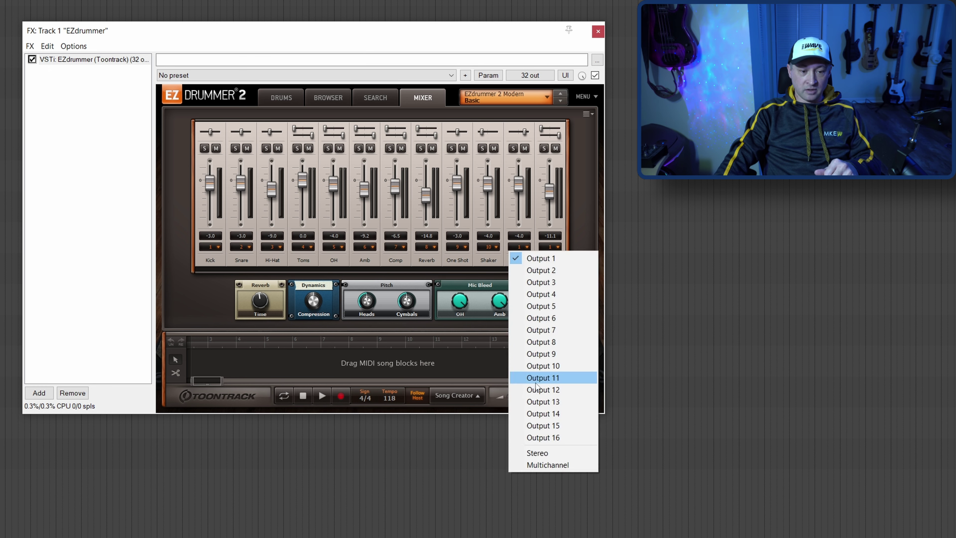
click(531, 389)
click(557, 247)
click(562, 401)
Step: Place Variation 02 of the Midtempo Pop 103 BPM verse, under Midtempo Straight 4/4, at the start of the EZdrummer track
click(343, 99)
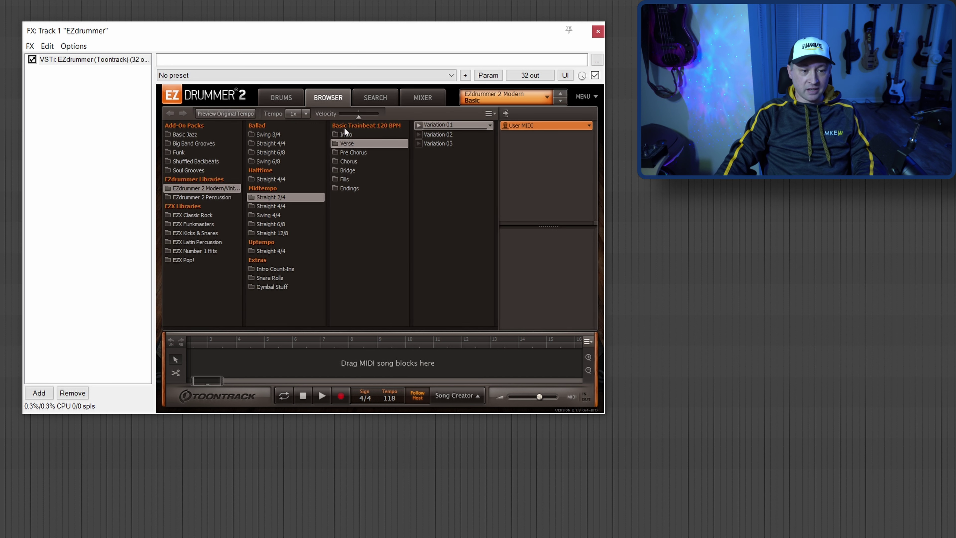
click(282, 206)
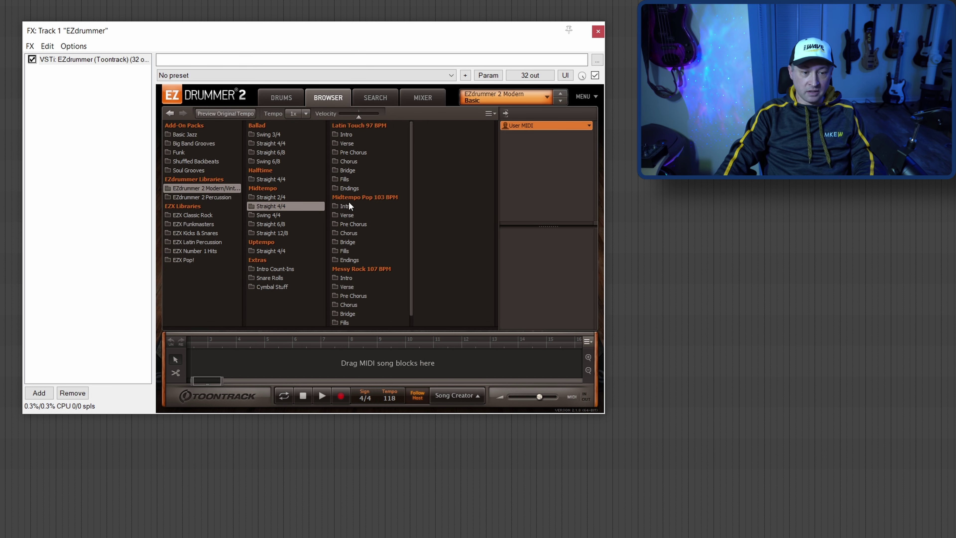
click(349, 214)
drag(443, 132, 220, 70)
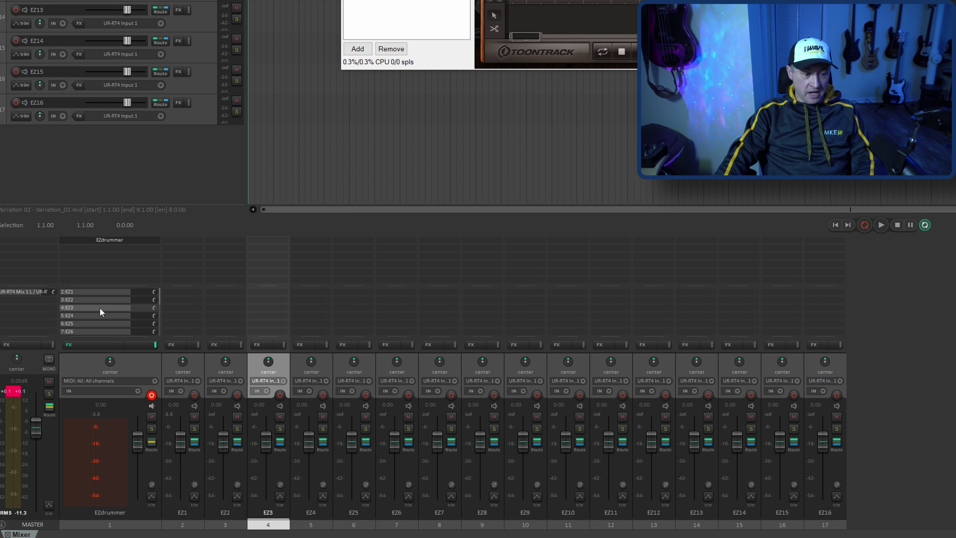
Step: Play the groove and check the channel meters in both EZdrummer's mixer and REAPER's mixer
scroll(99, 307, down, 4)
scroll(99, 316, up, 4)
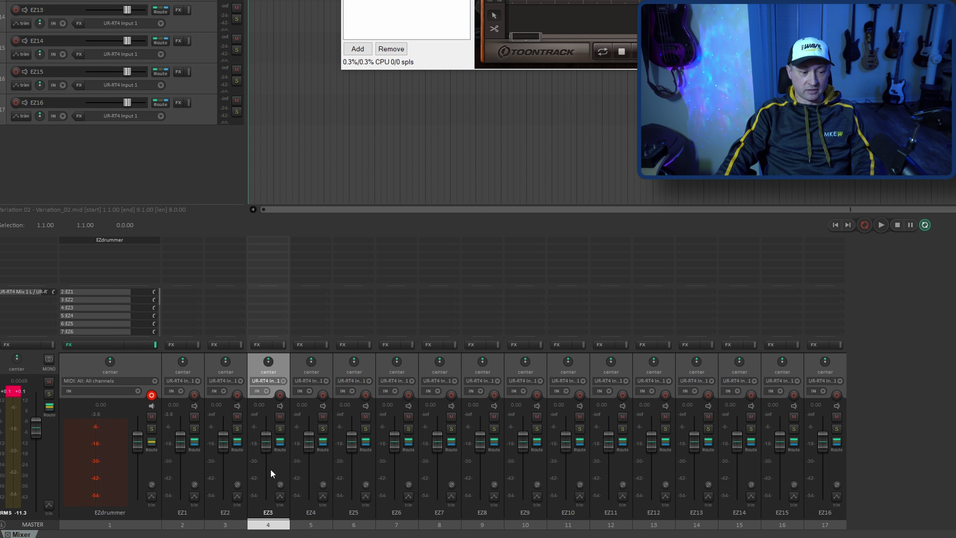
key(space)
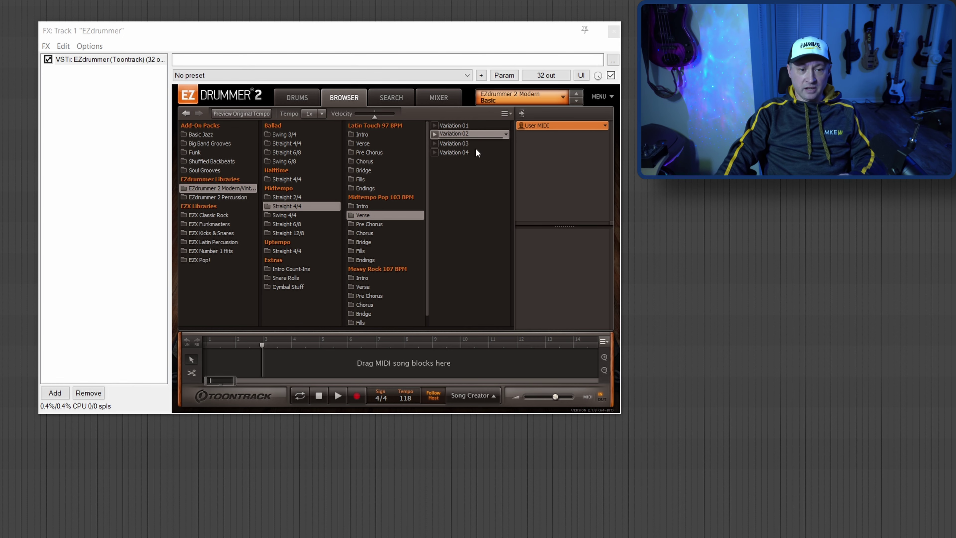
click(440, 98)
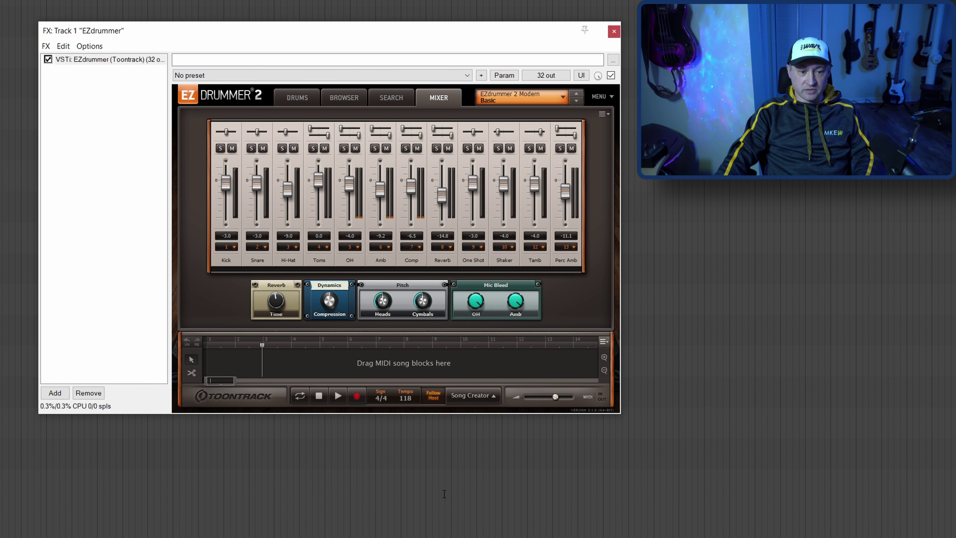
key(space)
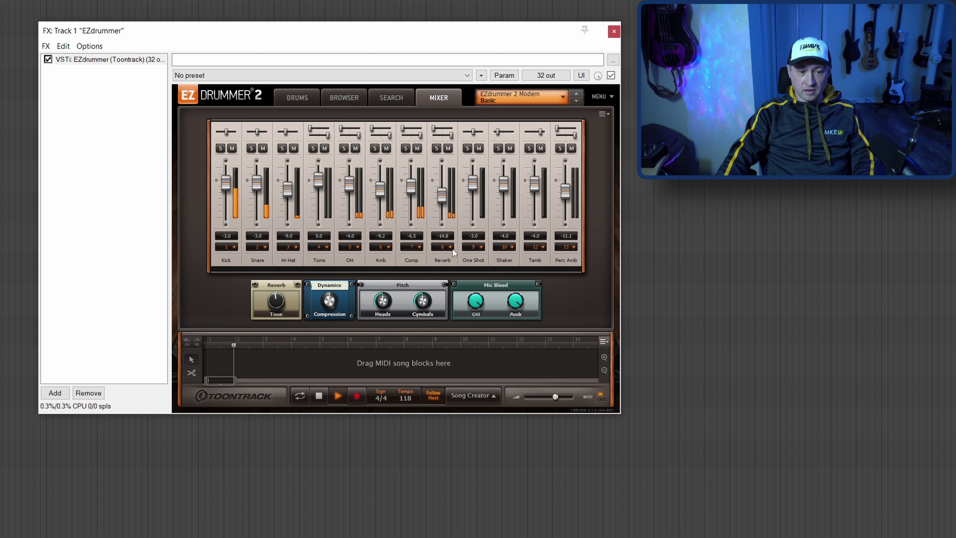
key(space)
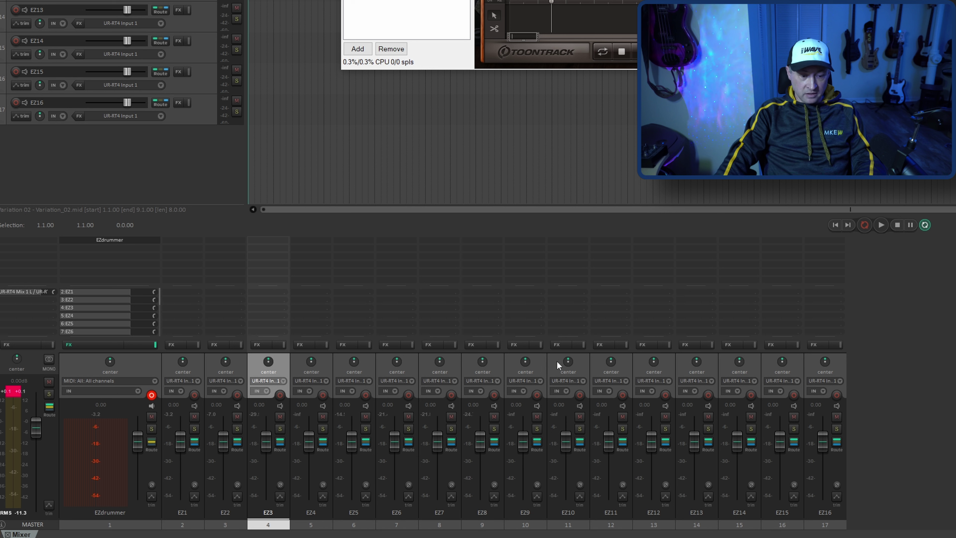
key(space)
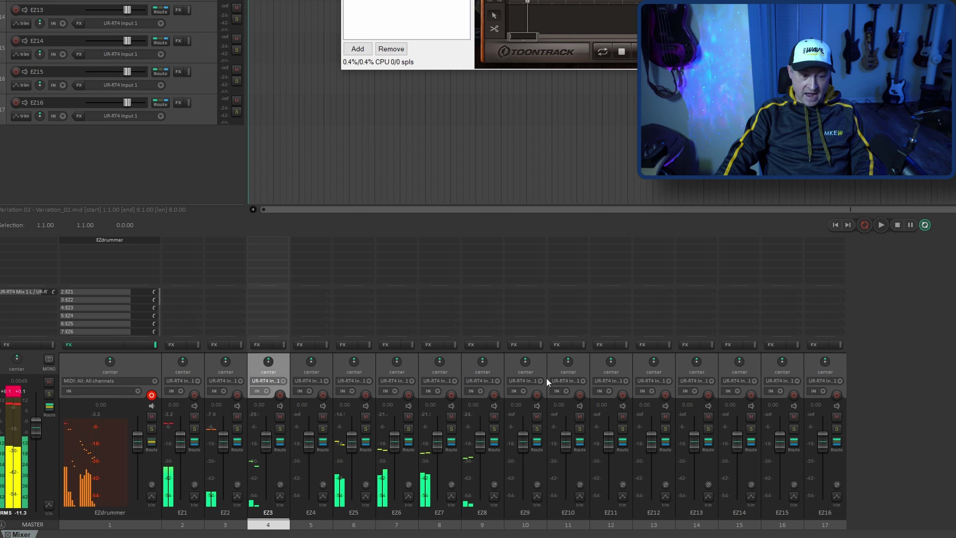
Step: Delete the unused output tracks EZ9 through EZ16
click(546, 377)
shift+click(811, 365)
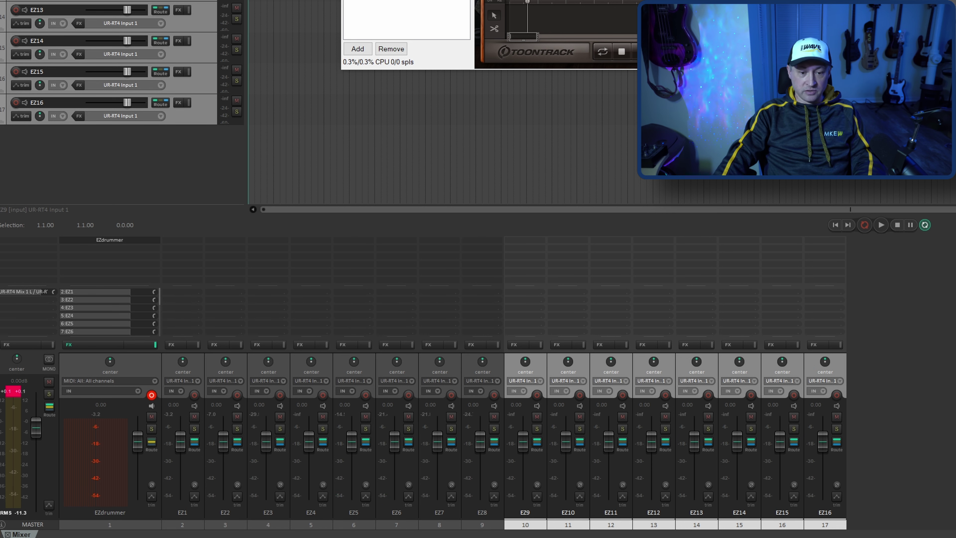
key(Delete)
Step: Rename tracks EZ1 through EZ8 in order as Kick, snare, hihat, Toms, OH, Amb, Comp and Reverb
double_click(189, 509)
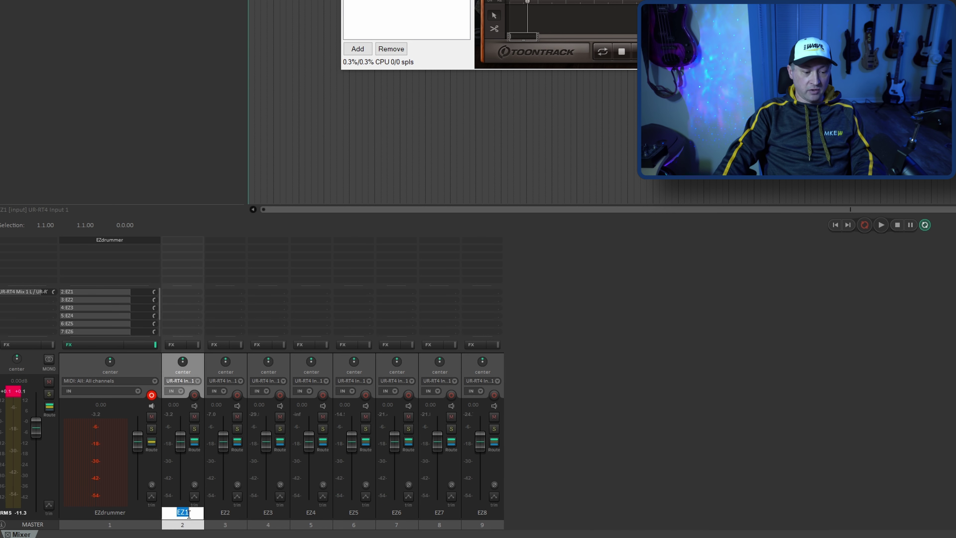
text(Kick)
key(Tab)
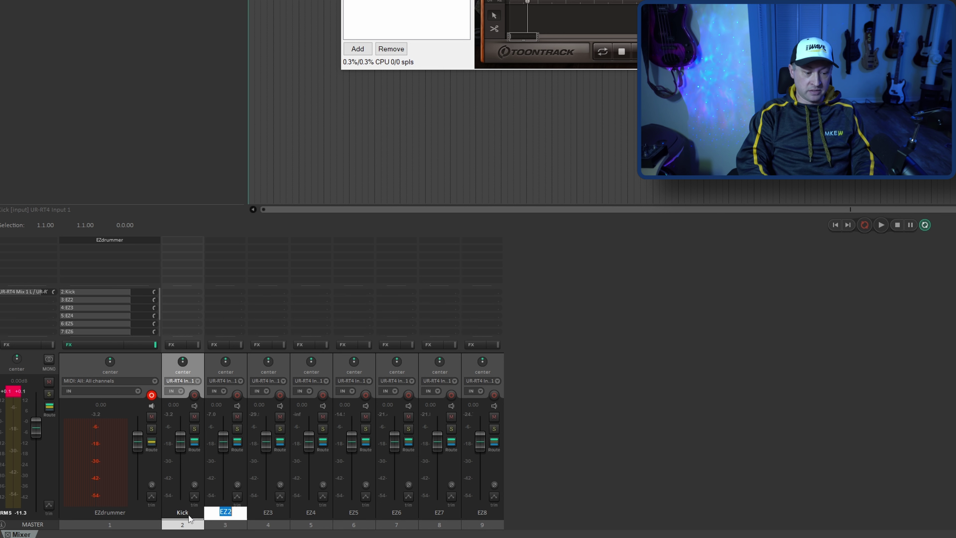
text(snare)
key(Tab)
text(hihat)
key(Tab)
text(Toms	OH)
key(Tab)
text(Amb)
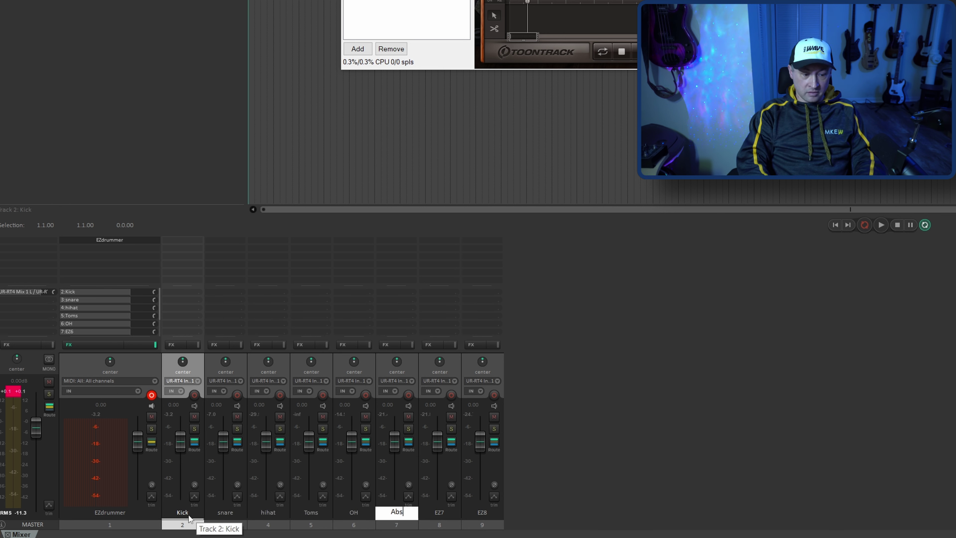
key(Tab)
text(Comp)
key(Tab)
text(Reverb)
key(Return)
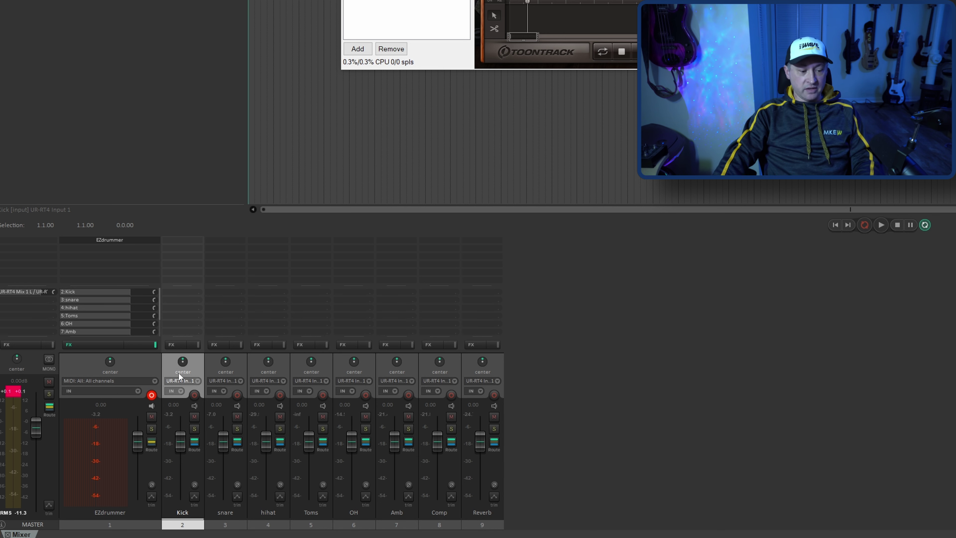
Step: Play the groove while boosting the EZdrummer track's volume, and reset its fader to 0 dB
key(space)
scroll(140, 464, down, 10)
scroll(140, 483, down, 5)
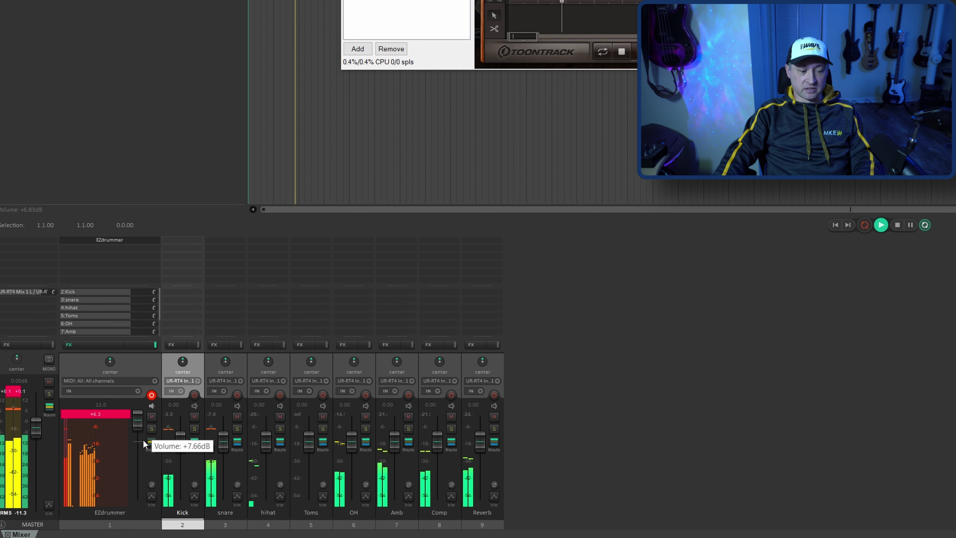
double_click(140, 446)
key(space)
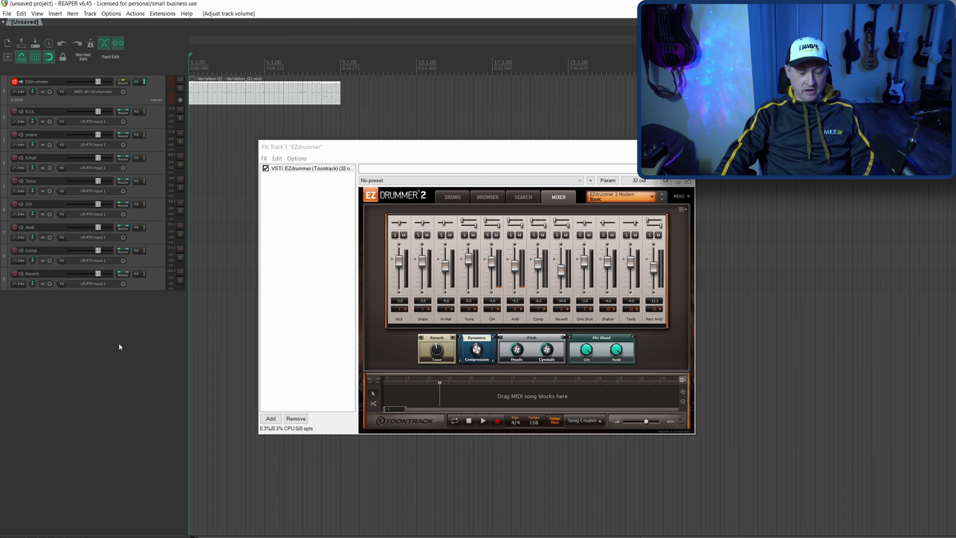
Step: Add a track named Drums above EZdrummer and make it the parent folder of all the drum tracks
click(135, 112)
drag(135, 111, 43, 94)
double_click(42, 84)
text(Drums)
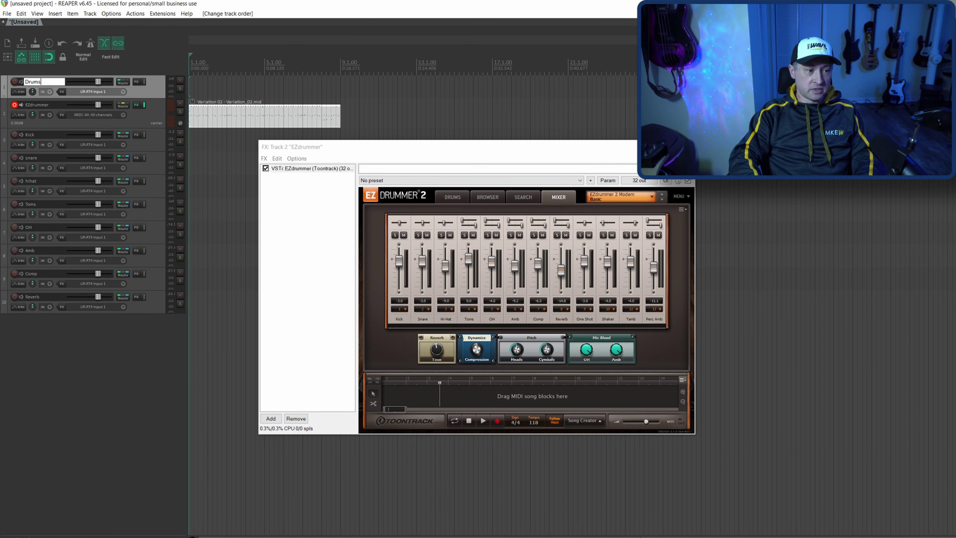
click(3, 97)
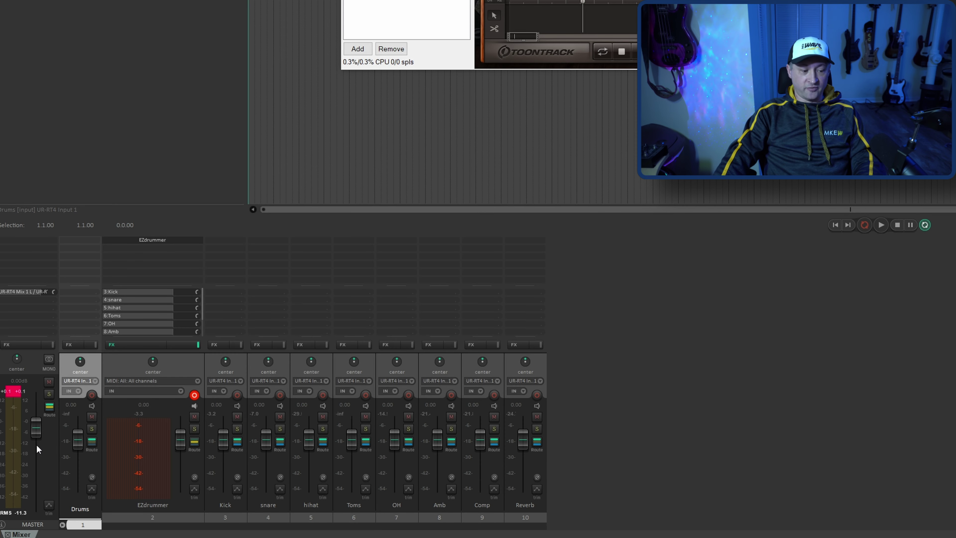
Step: Lower the Drums folder's volume to -4.97 dB and play the groove
mouse_move(75, 441)
mouse_down()
mouse_move(80, 473)
mouse_move(79, 451)
mouse_up()
key(space)
key(space)
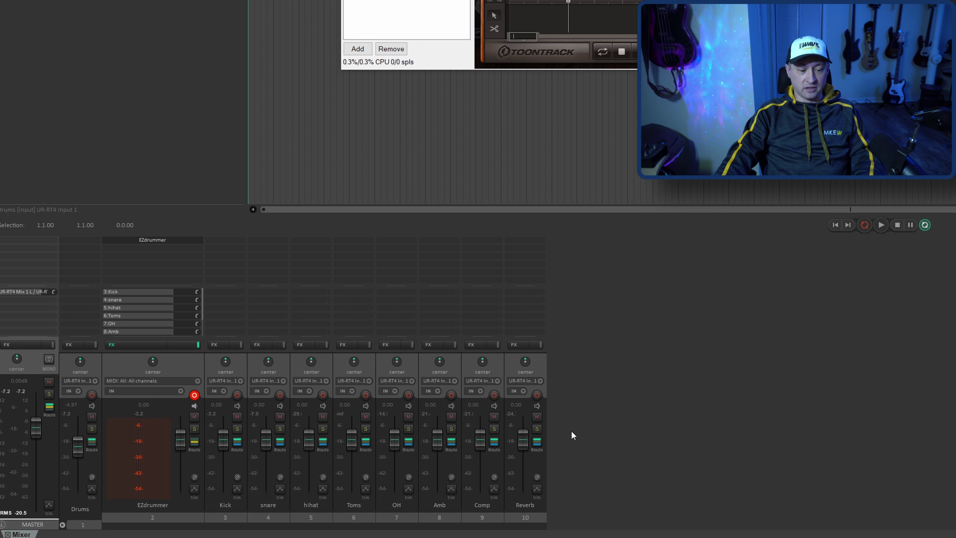
Step: Solo and play the Amb and Comp tracks in turn, briefly boosting Comp's volume and resetting it to 0 dB
click(451, 429)
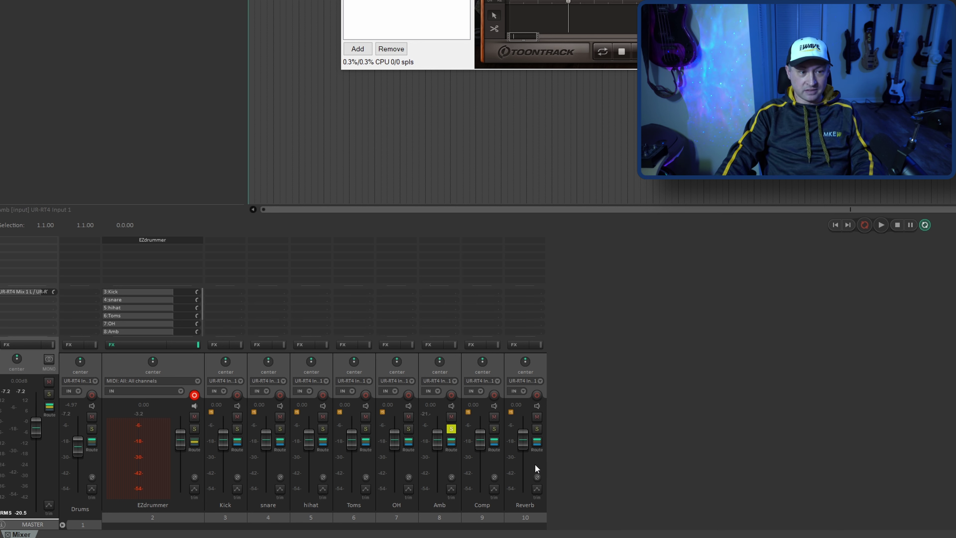
key(space)
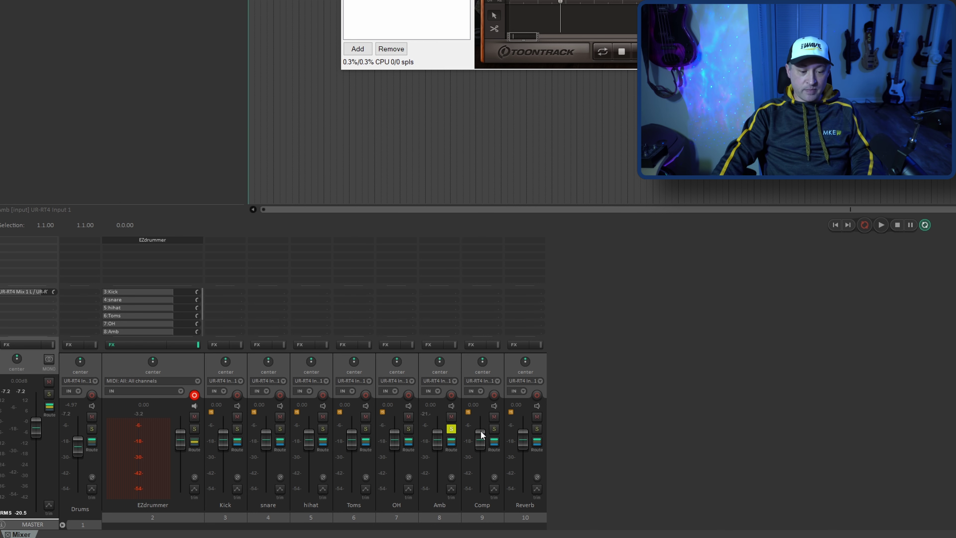
click(493, 429)
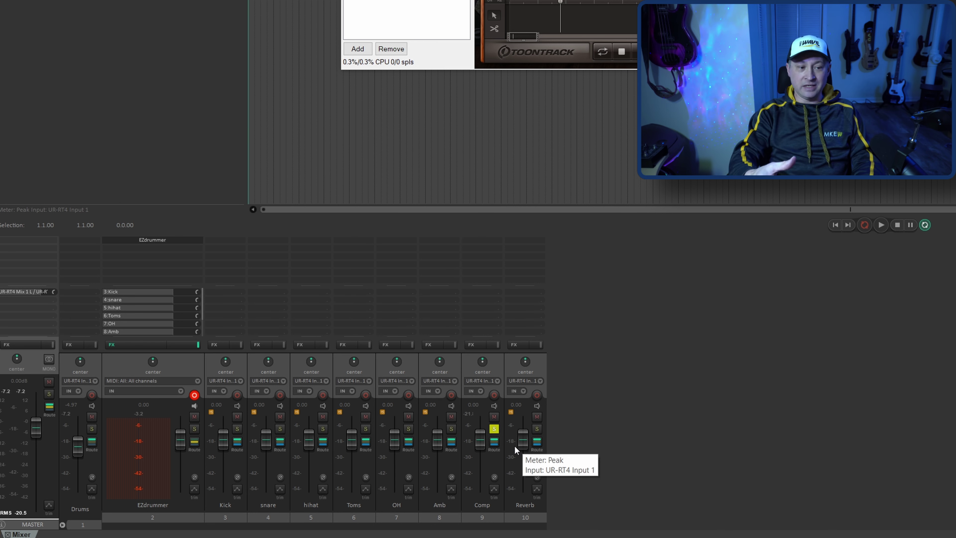
key(space)
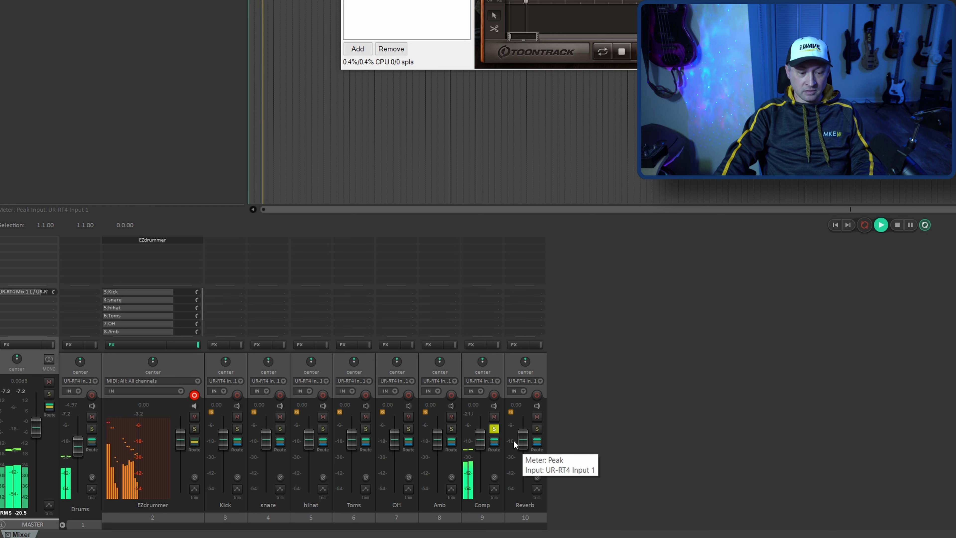
drag(481, 439, 481, 423)
double_click(480, 426)
key(space)
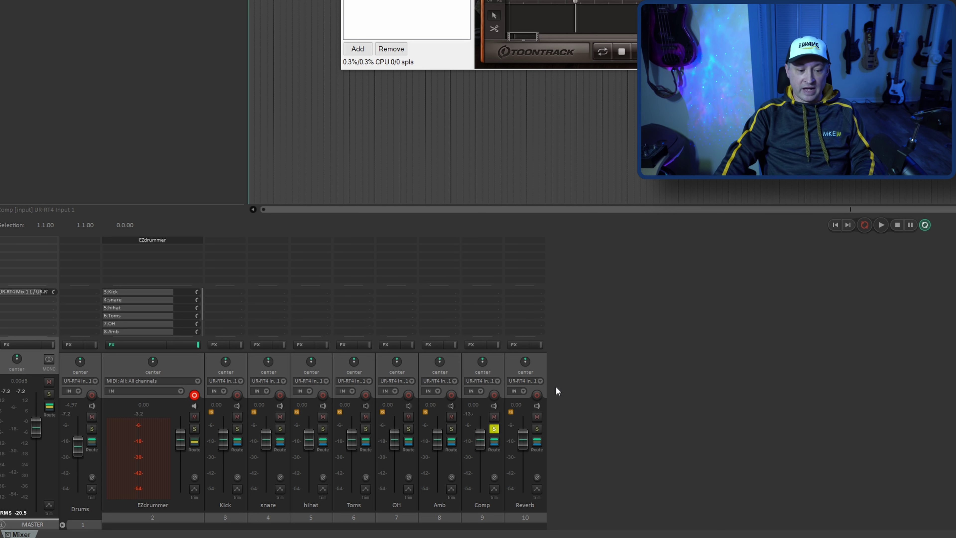
Step: Solo and play the Reverb track boosted to +12.0 dB, reset its volume to 0 dB and clear the solo
ctrl+alt+click(537, 428)
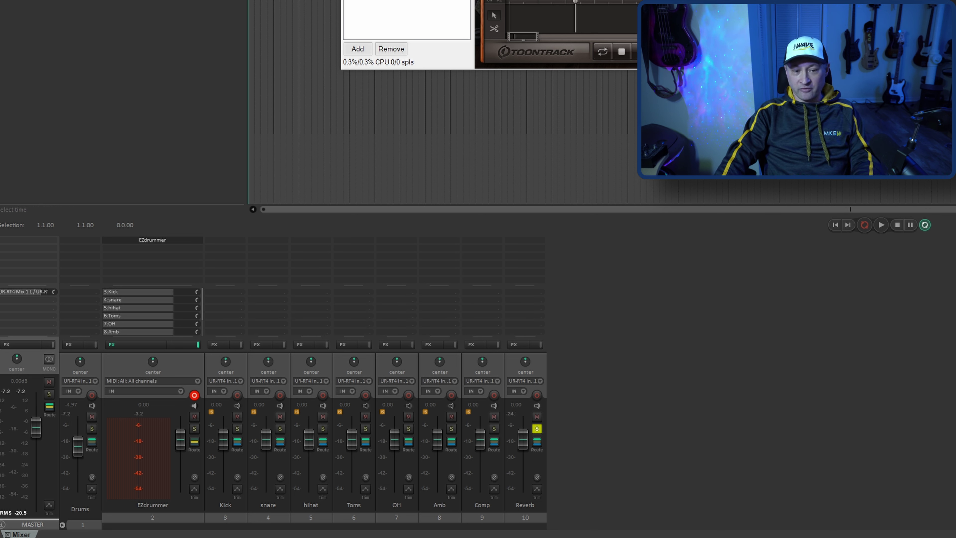
key(space)
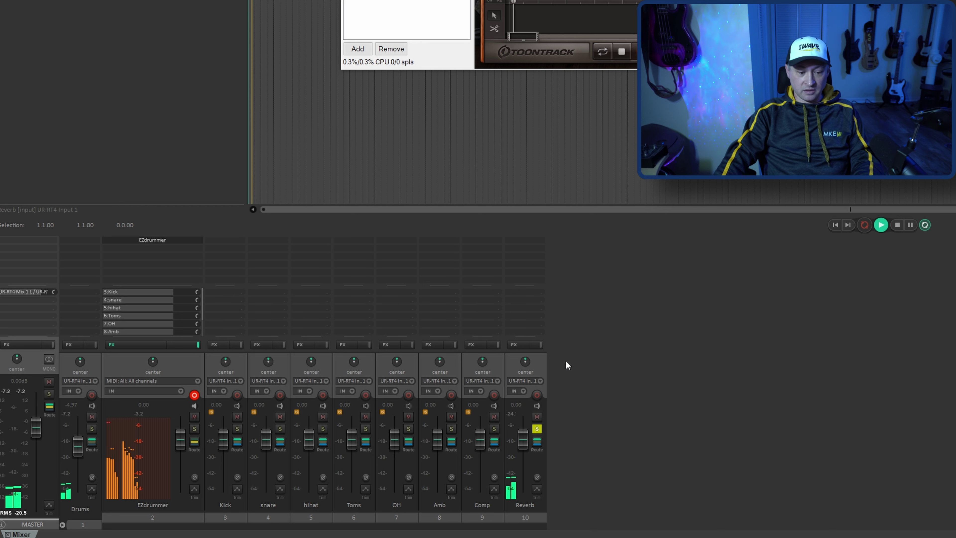
drag(522, 433, 525, 410)
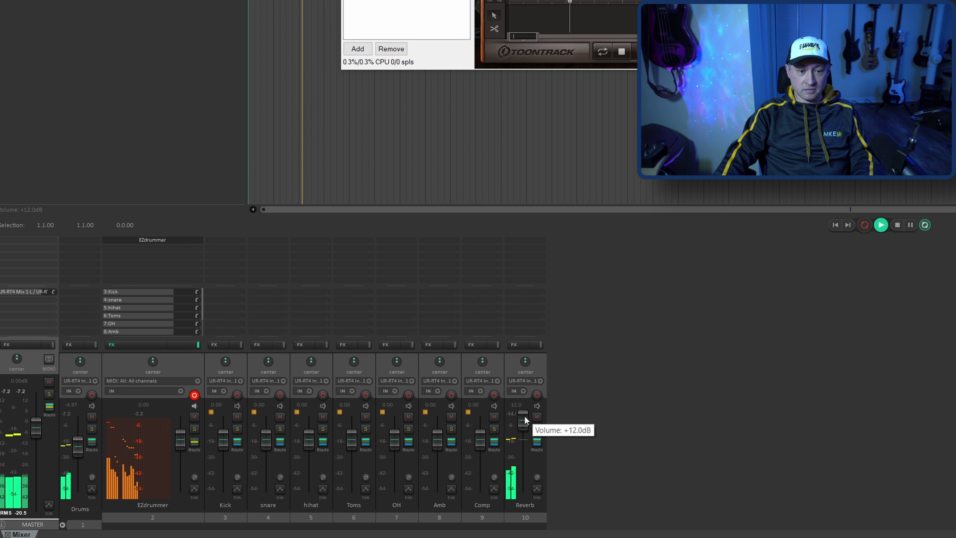
key(space)
double_click(524, 415)
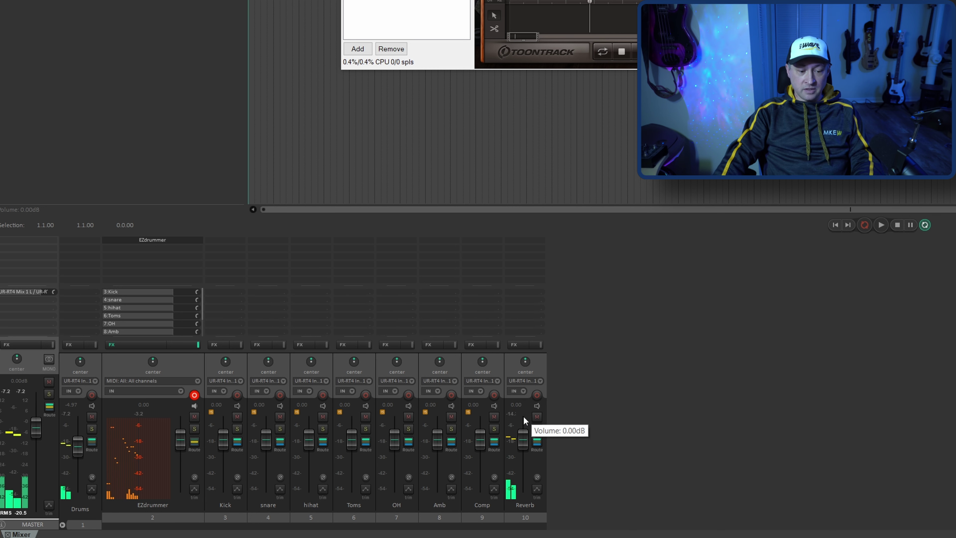
click(537, 428)
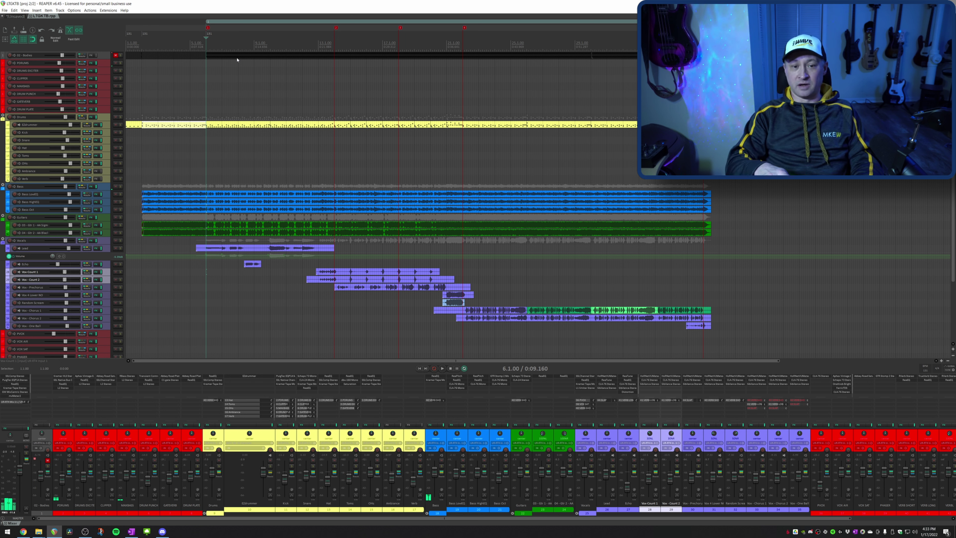
Step: In the full song project, jump to marker 3 and play the complete mix
key(3)
key(space)
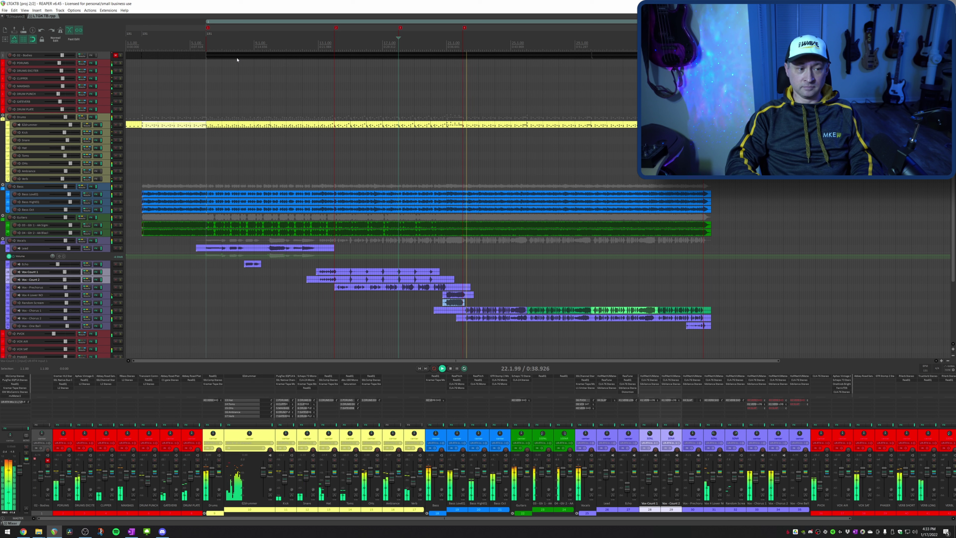
key(space)
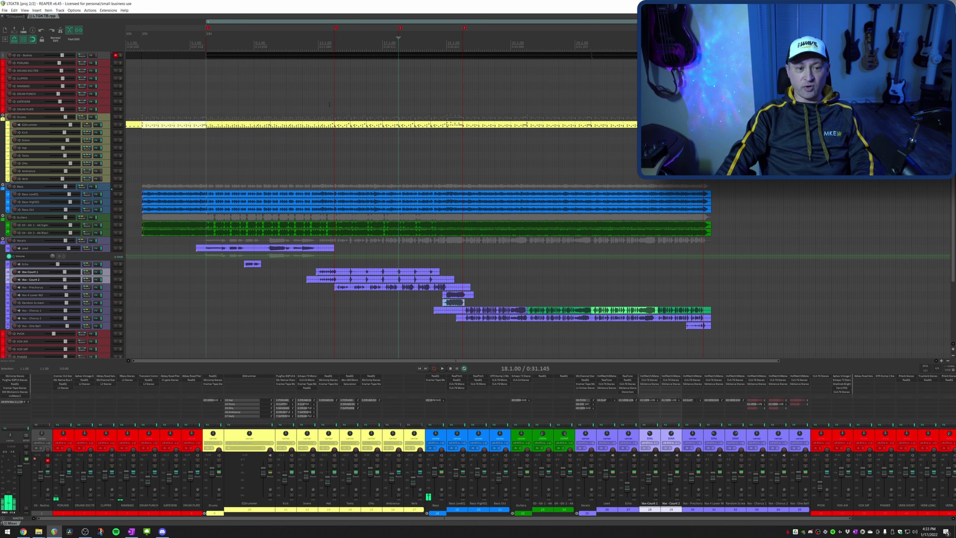
Step: Solo the Drums folder and play it from measure 14
click(333, 39)
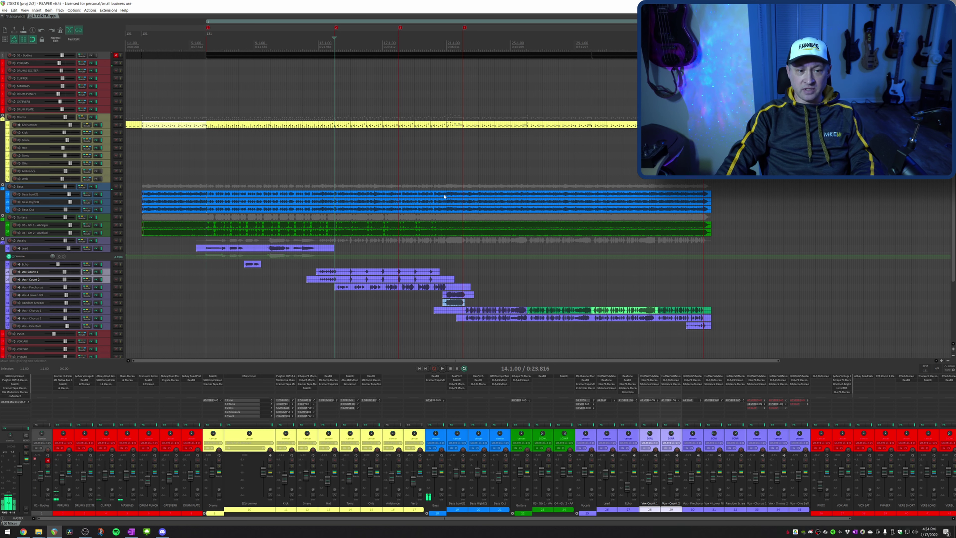
click(120, 117)
key(space)
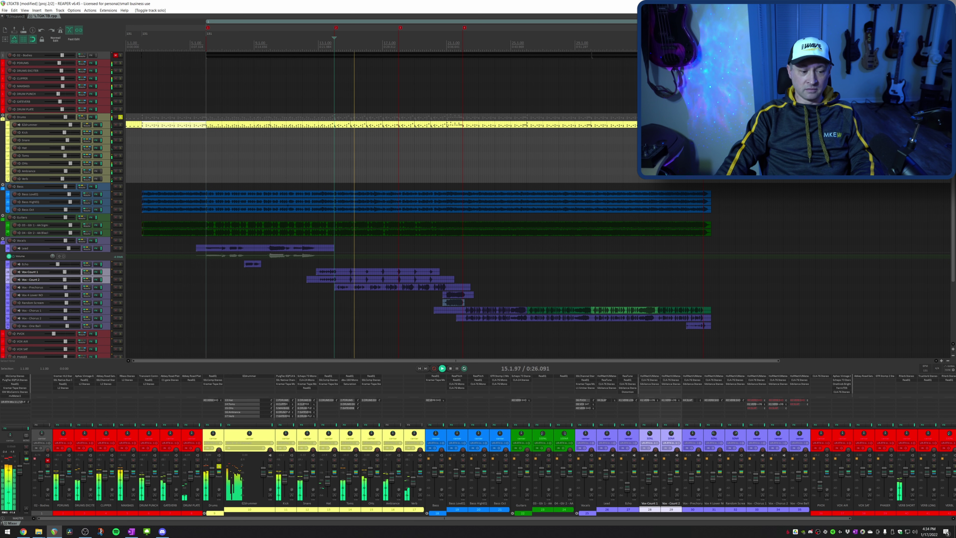
key(space)
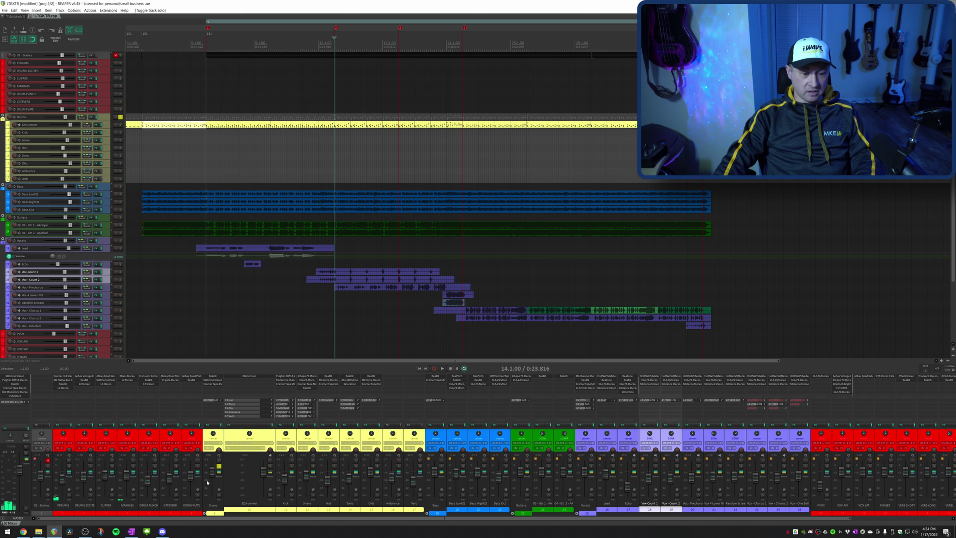
Step: Mute the red drum effect tracks from PDRUMS to DRUM PLATE and play the drums without them
drag(197, 460, 157, 461)
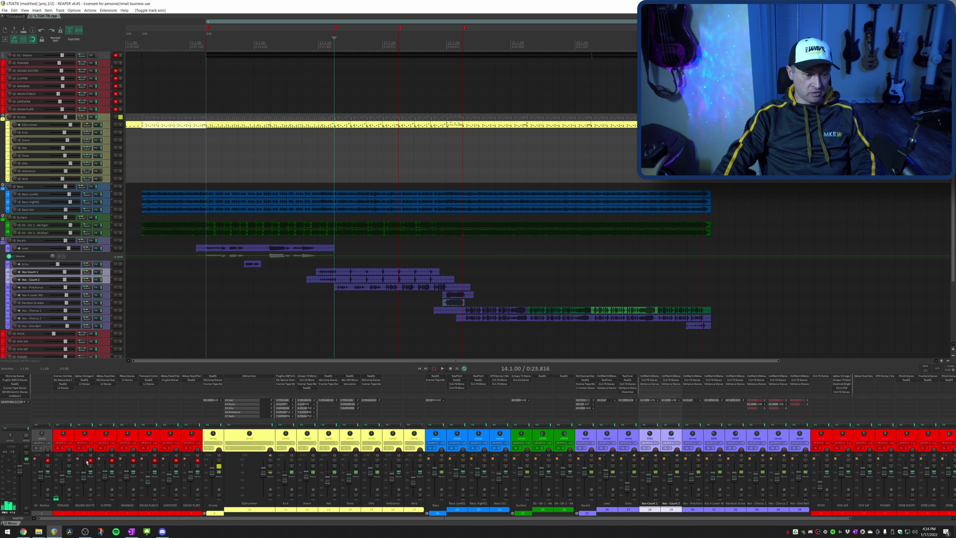
key(space)
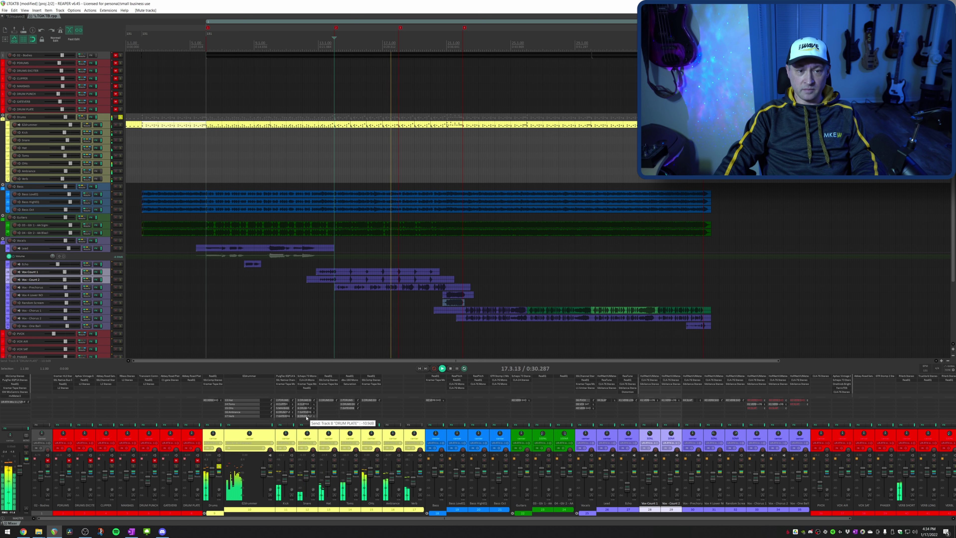
key(space)
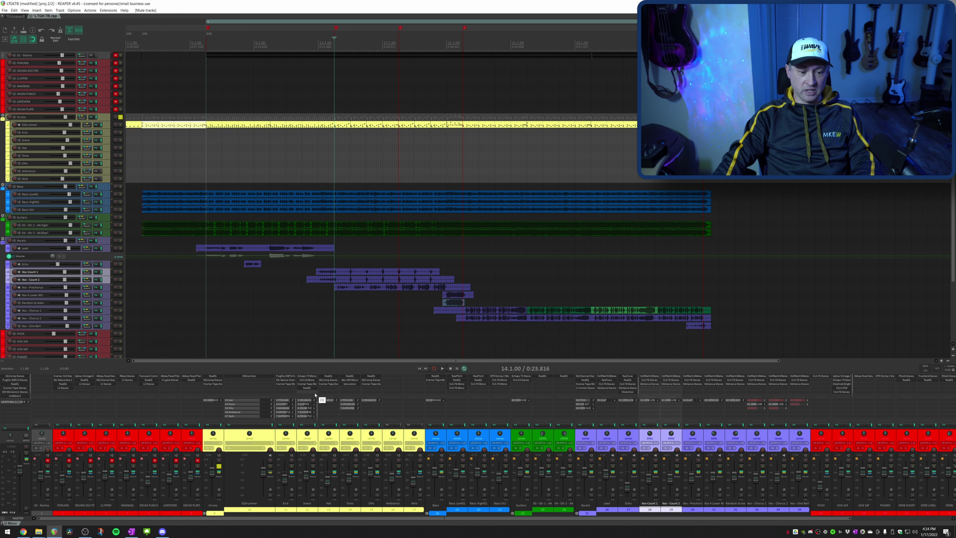
Step: Open the drum track's EZdrummer plug-in, look through the EZdrummer 2 Modern presets, and close the plug-in
click(249, 377)
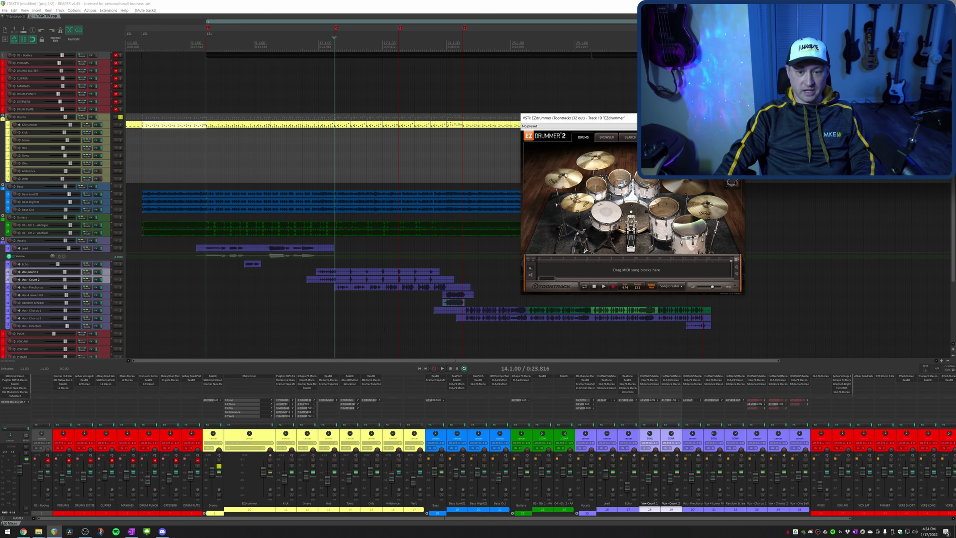
drag(677, 120, 471, 126)
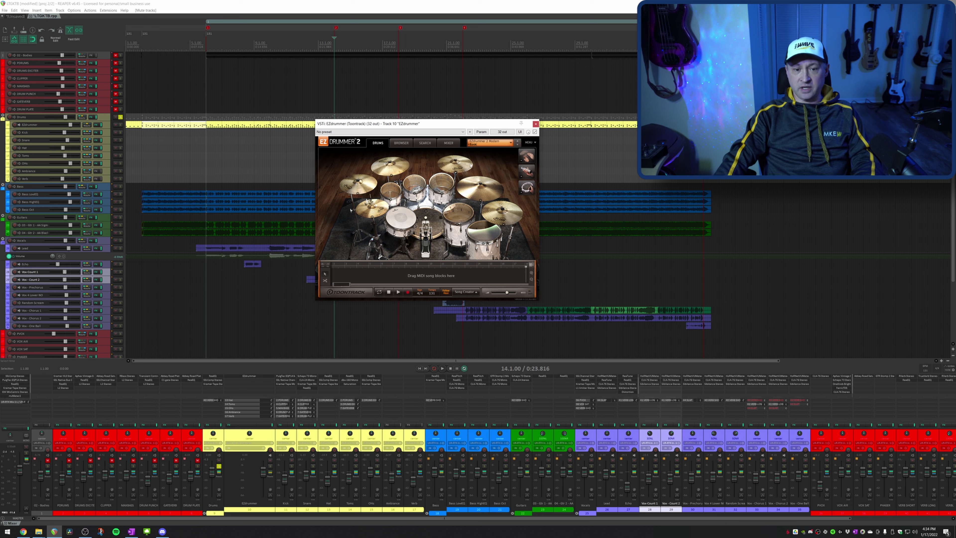
click(505, 143)
mouse_move(500, 156)
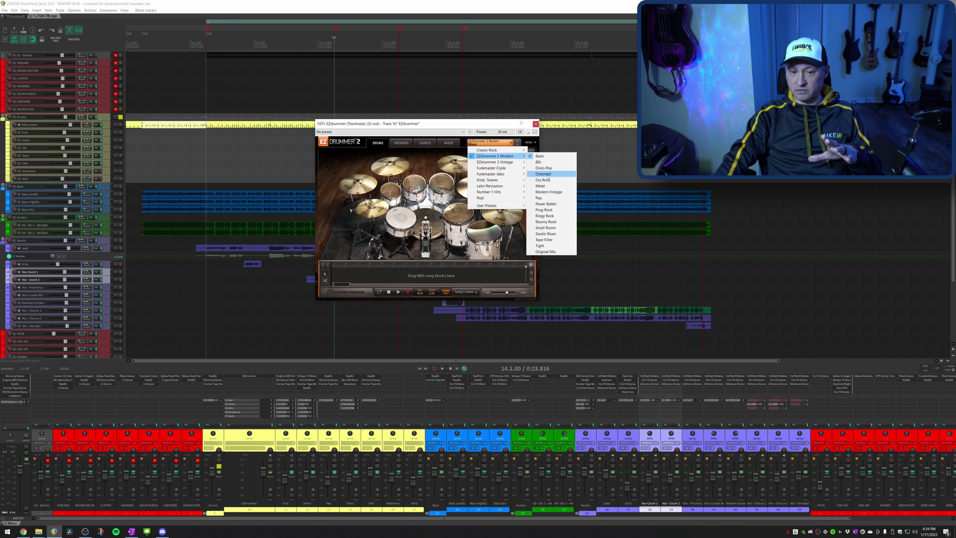
click(505, 124)
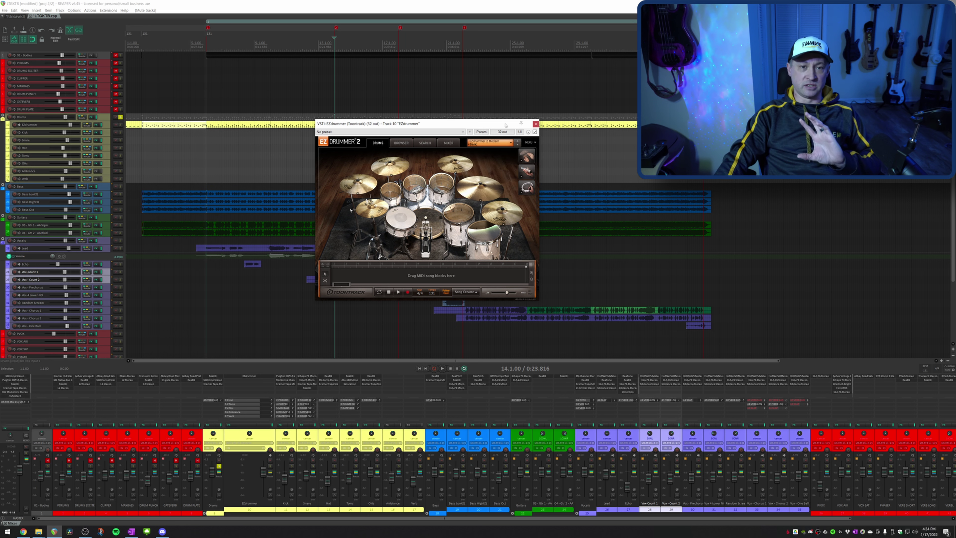
click(535, 124)
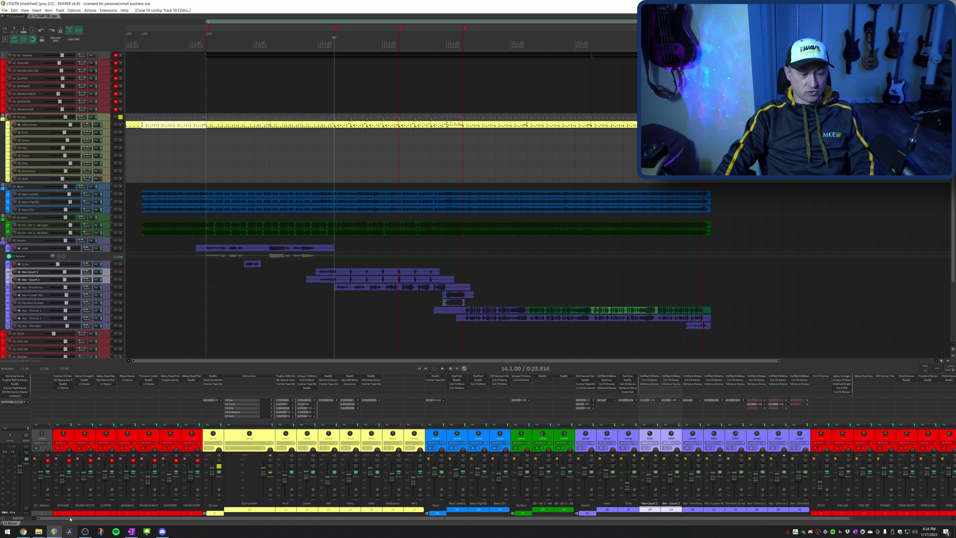
Step: Open the PDRUMS track's effects chain and show its Kramer HLS Stereo plug-in
click(59, 425)
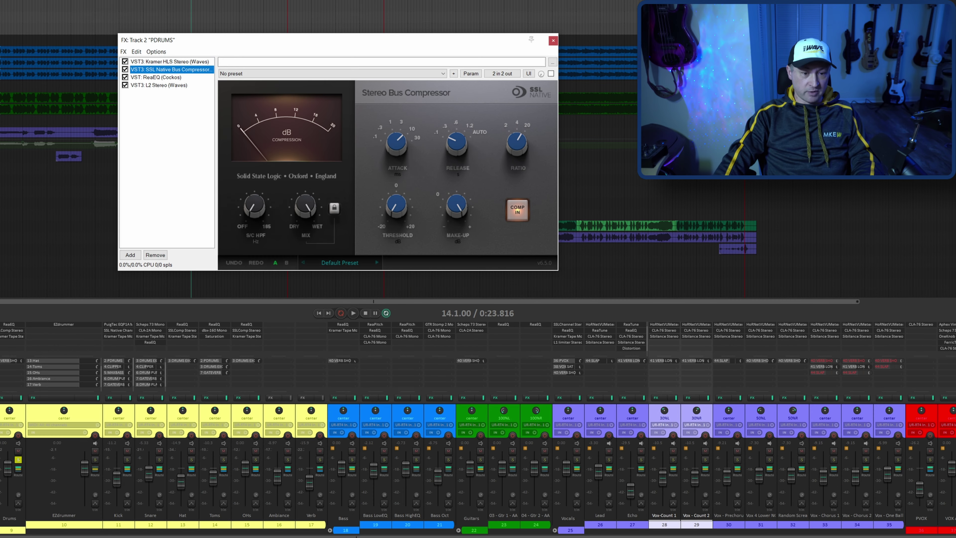
click(188, 61)
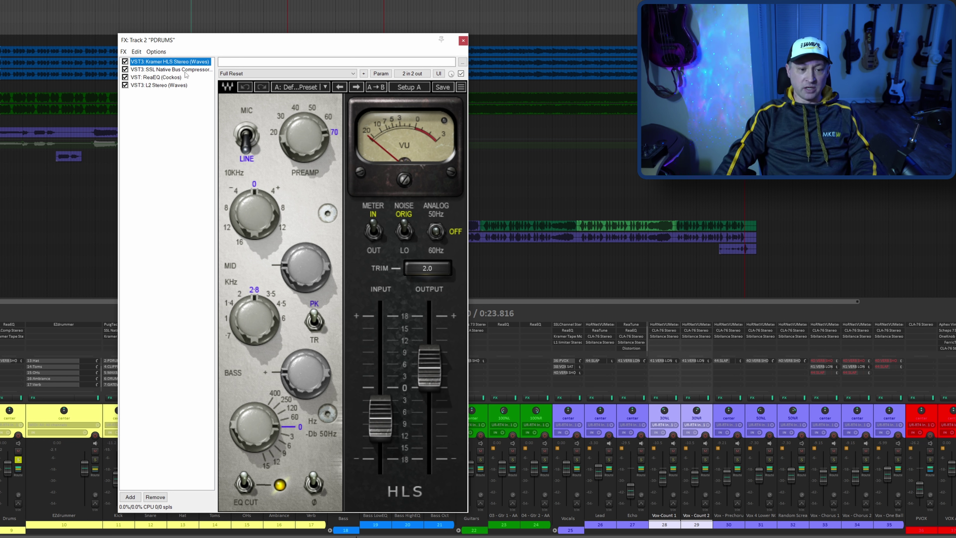
Step: Look through the SSL Native Bus Compressor, ReaEQ and L2 Stereo settings in the PDRUMS effects chain
click(195, 70)
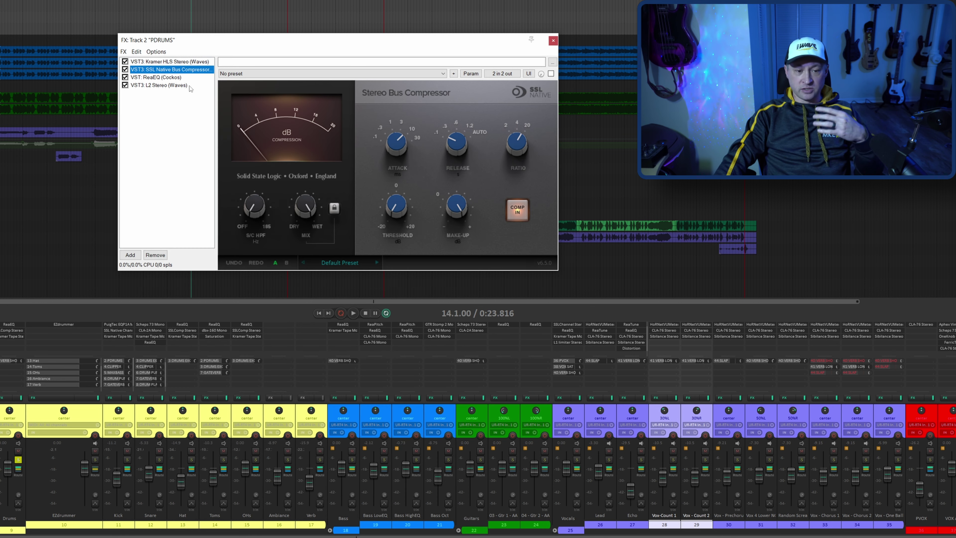
click(174, 78)
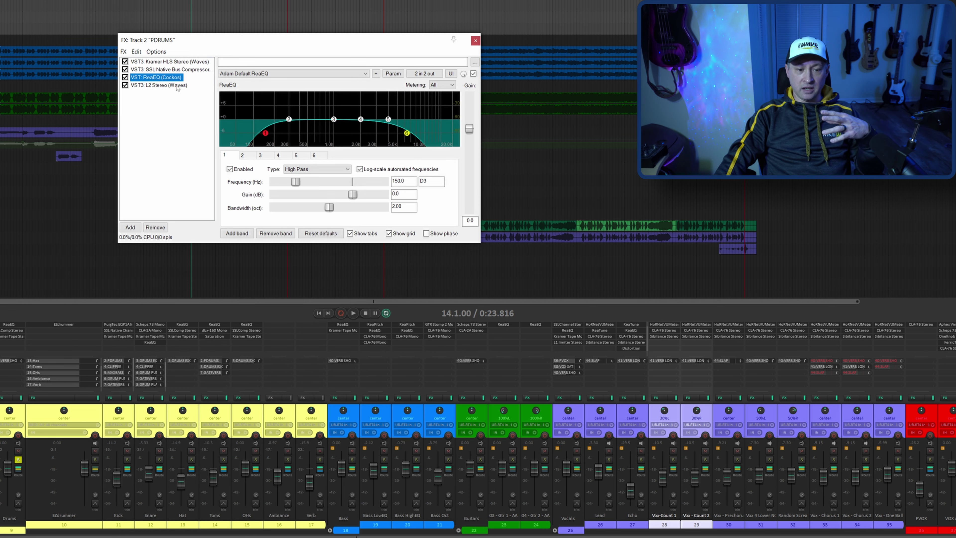
click(177, 86)
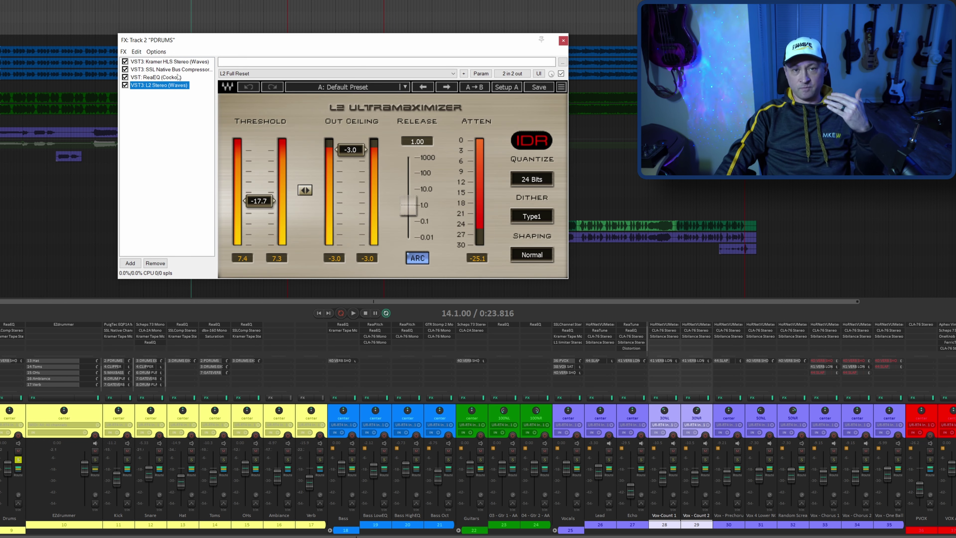
click(178, 77)
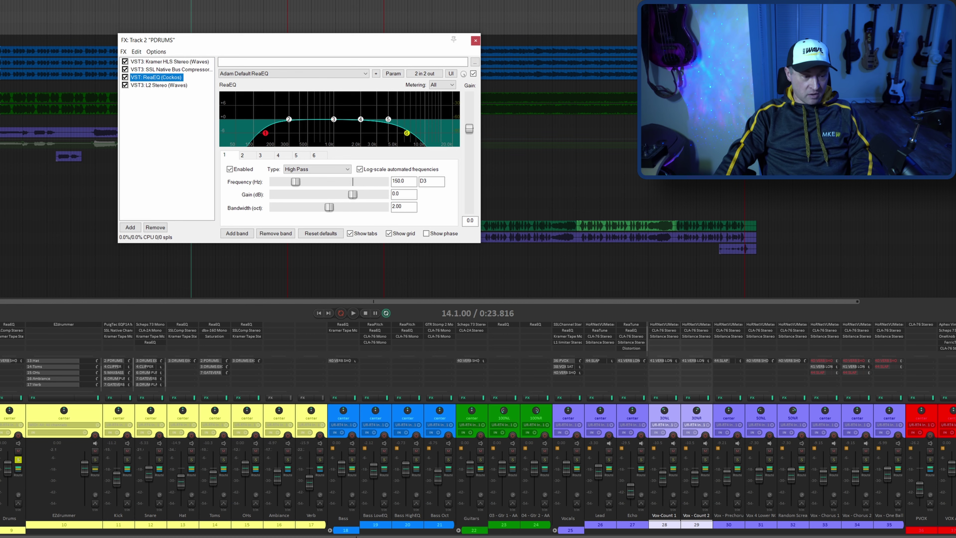
Step: Solo PDRUMS instead of the Drums folder, mute the 02 - Bodies track, and play the parallel drums alone
click(140, 421)
click(18, 459)
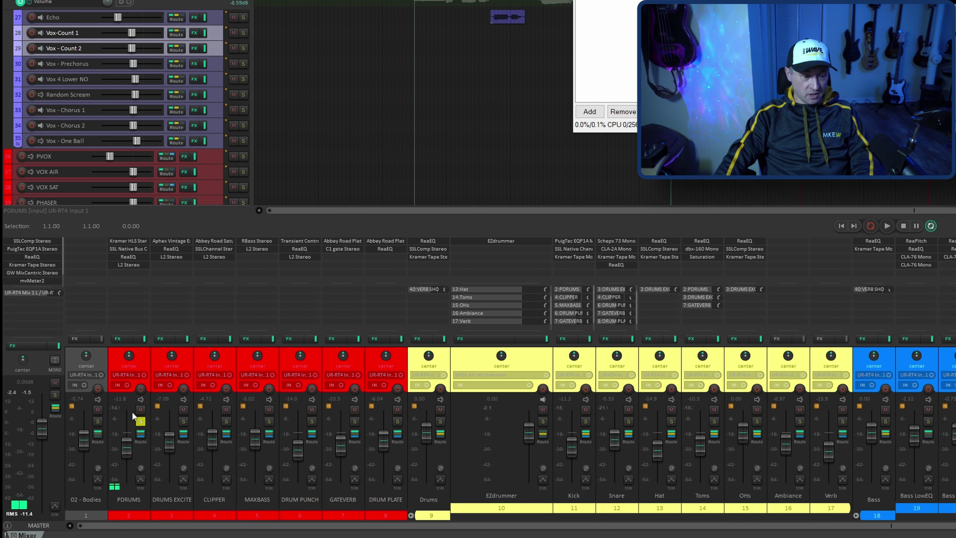
click(98, 409)
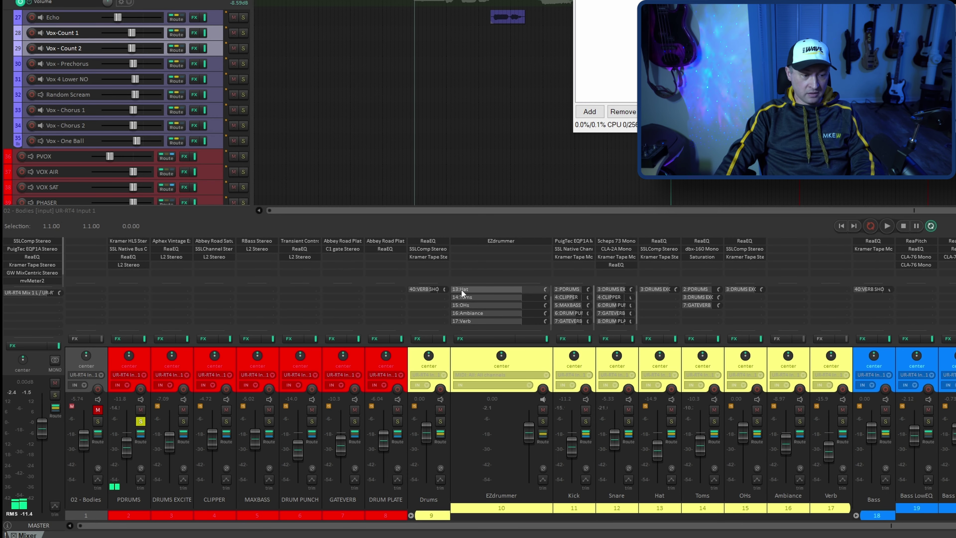
key(space)
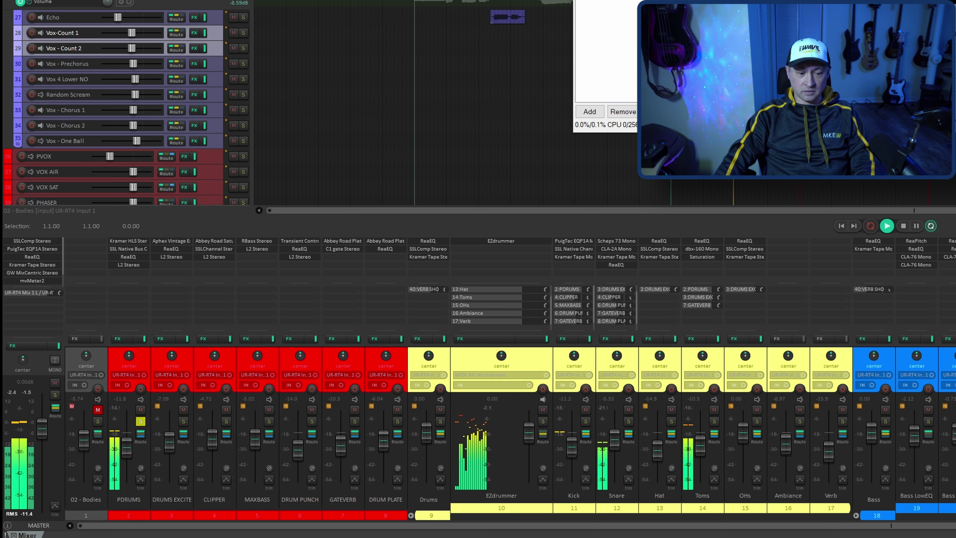
key(space)
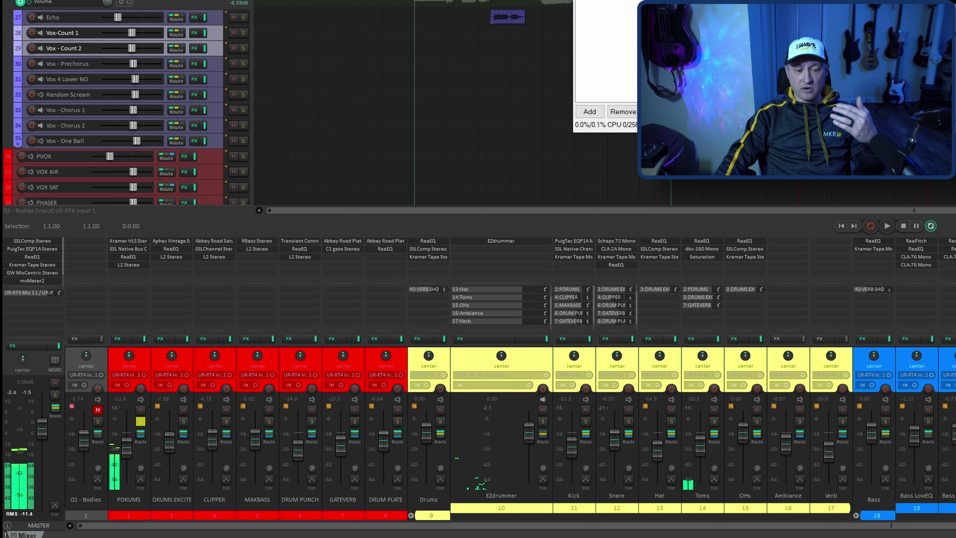
Step: Inspect the controls of the Snare track's send to PDRUMS, including its Pre-Fader (Post-FX) setting, and close them
scroll(635, 306, up, 1)
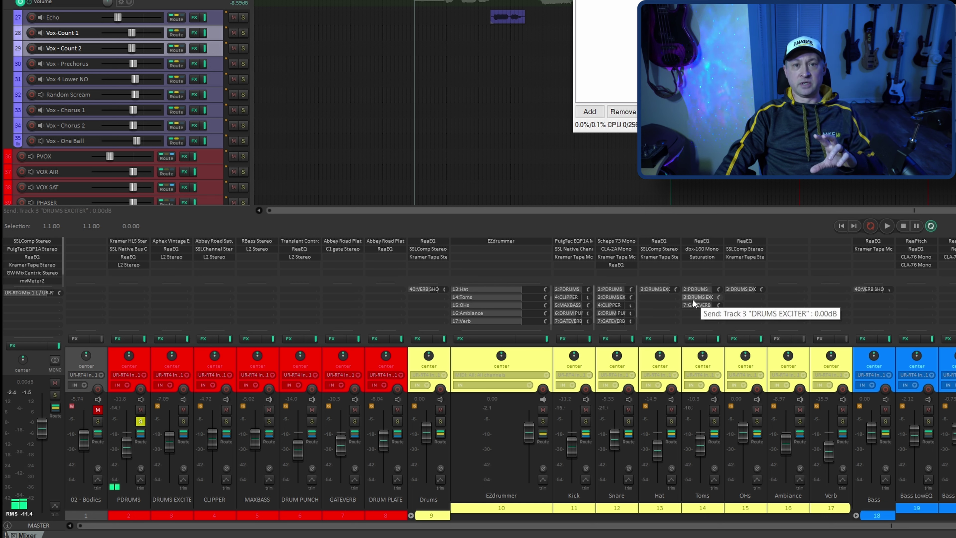
click(617, 288)
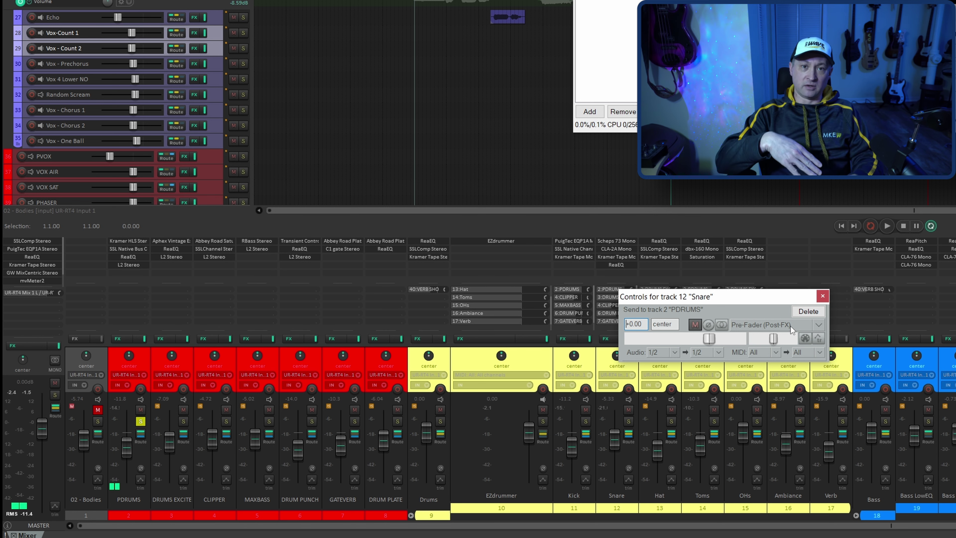
click(822, 295)
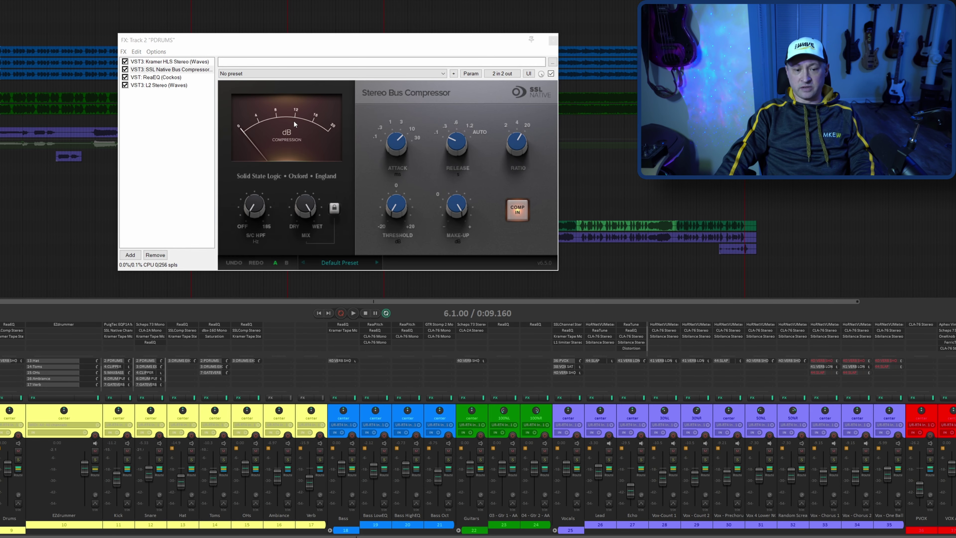
Step: Play from measure 6 and watch the gain reduction on the PDRUMS SSL bus compressor
key(space)
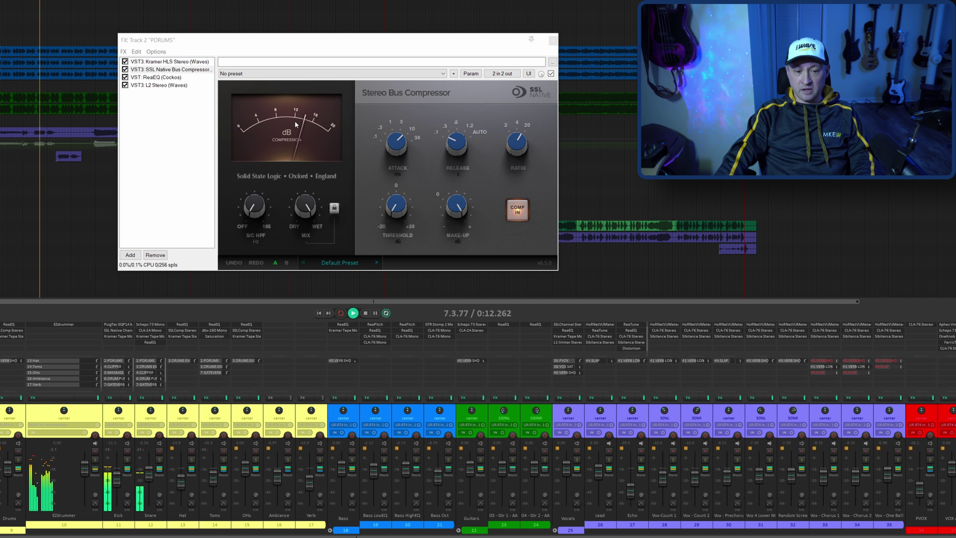
key(space)
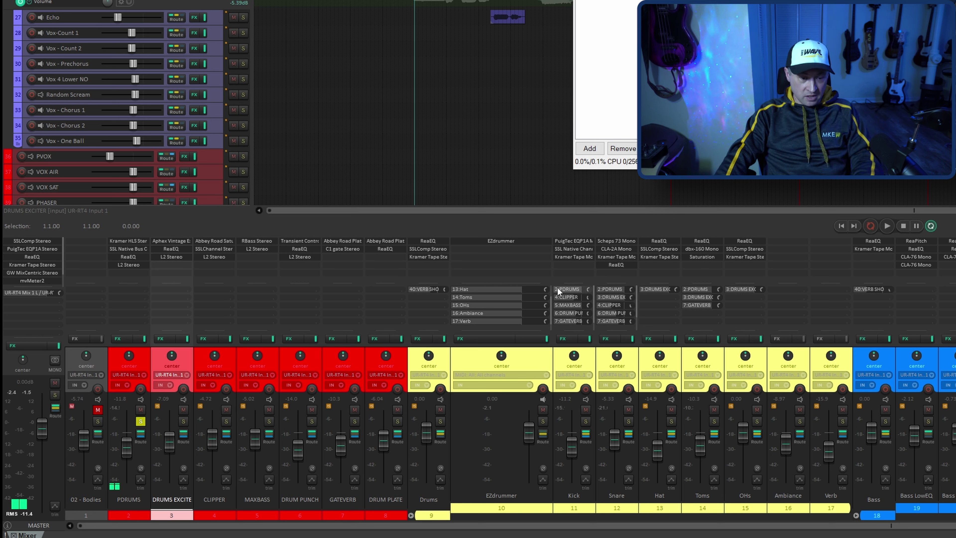
Step: Mute the Kick, Snare and Toms sends to PDRUMS, add a send from the Drums folder to PDRUMS, and play the result
click(566, 289)
click(607, 289)
click(693, 289)
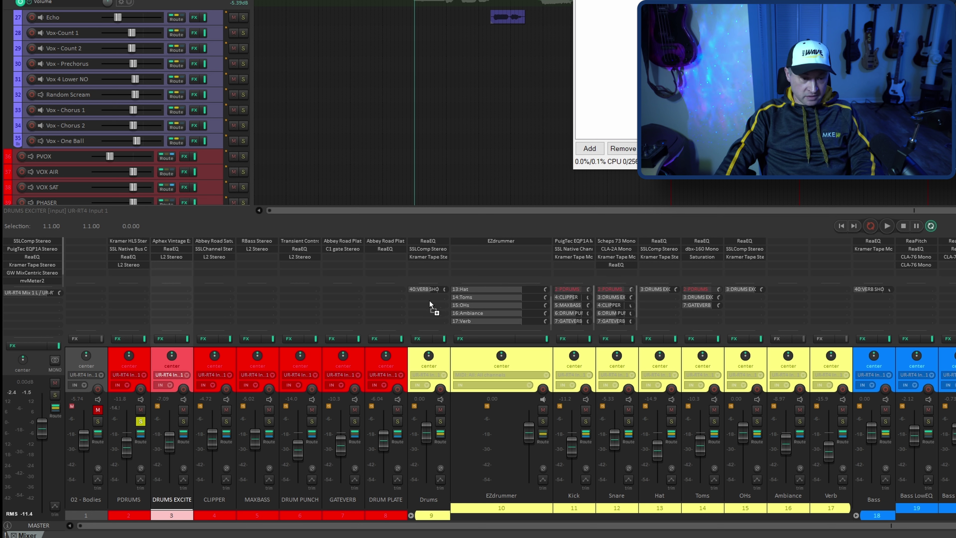
click(421, 289)
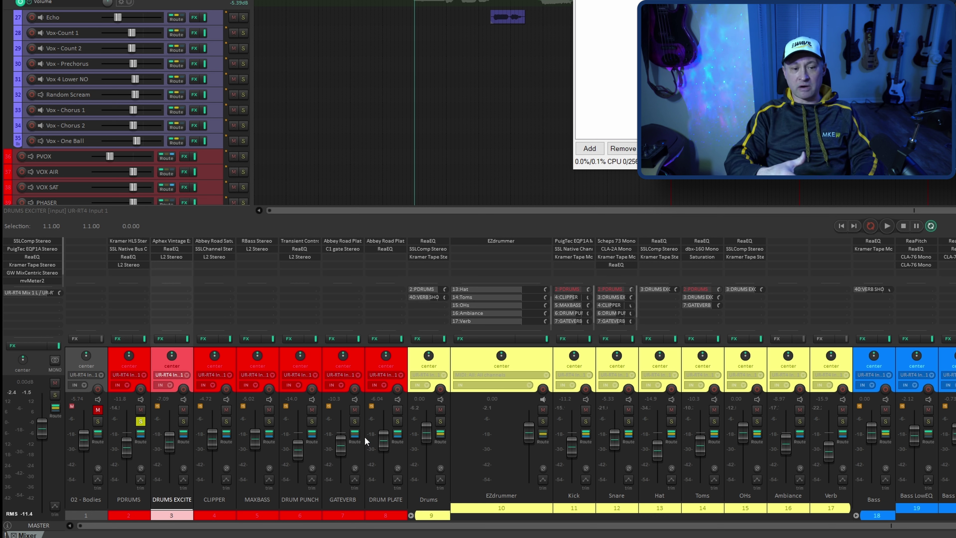
key(space)
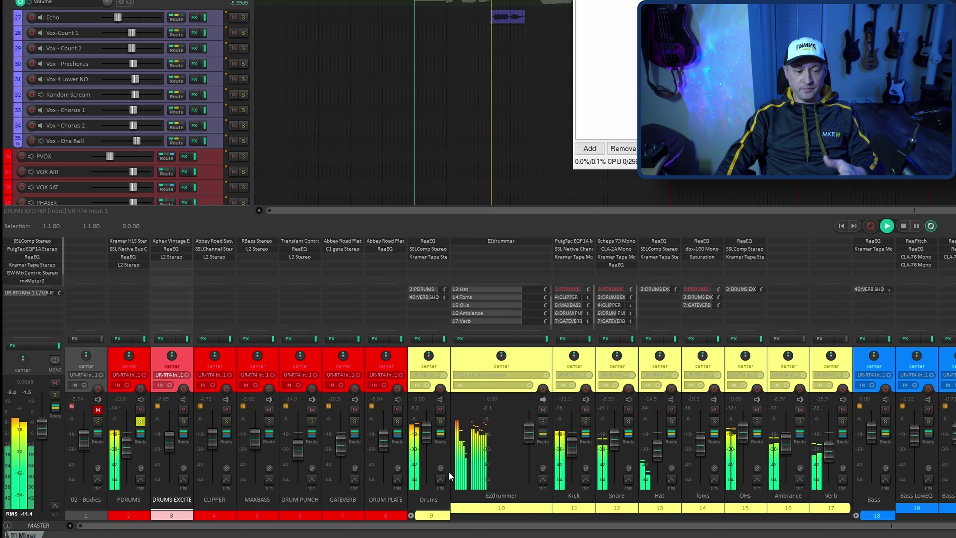
key(space)
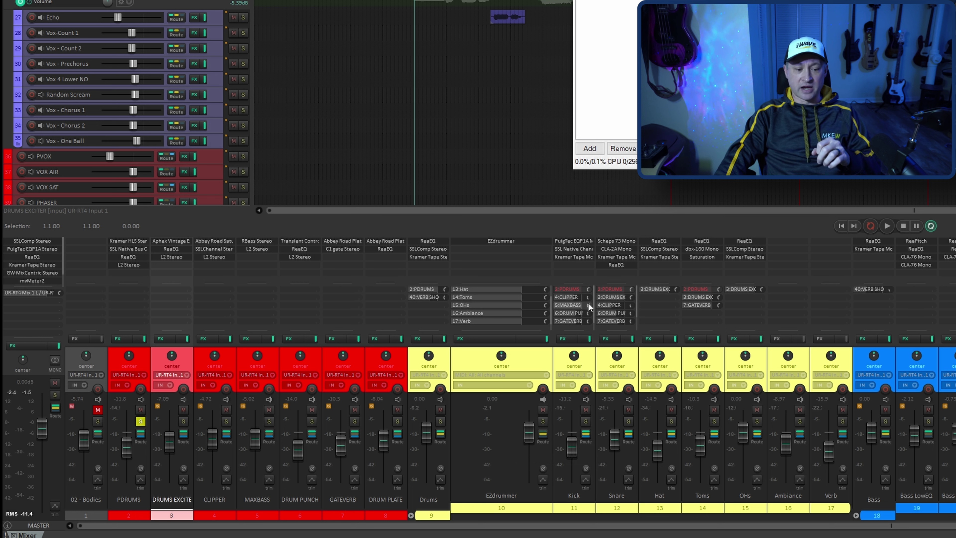
Step: Mute the Drums folder's send to PDRUMS, unmute the Kick, Snare and Toms sends, and play the comparison
click(430, 290)
click(566, 288)
click(604, 286)
click(710, 290)
key(space)
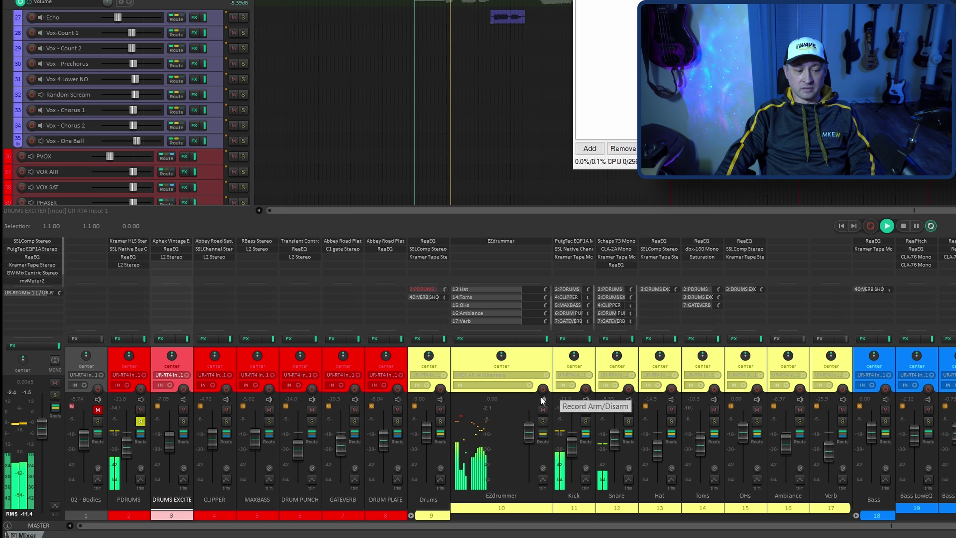
key(space)
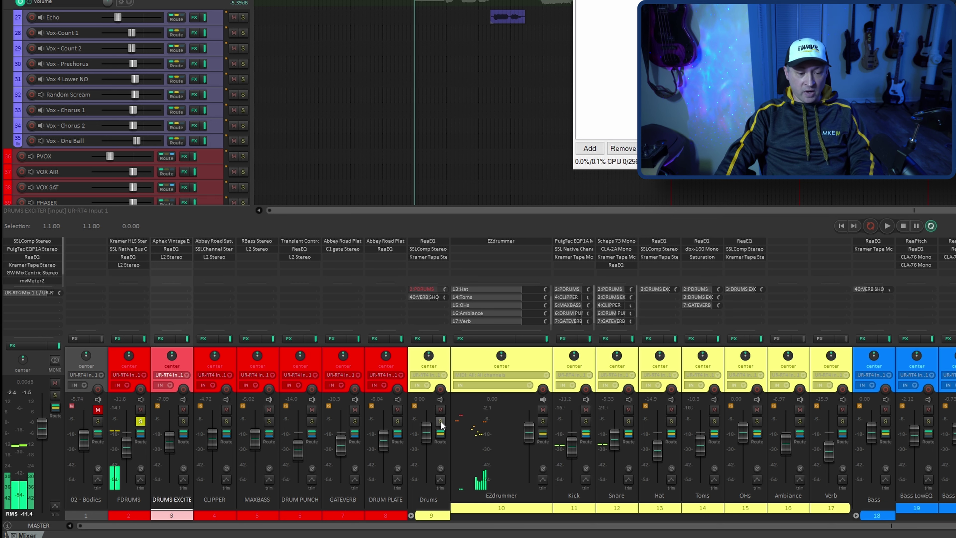
Step: Solo the Drums folder with PDRUMS, pull the PDRUMS fader fully down, and raise it to about -7.9 dB during playback
click(440, 421)
drag(128, 448, 130, 489)
click(141, 421)
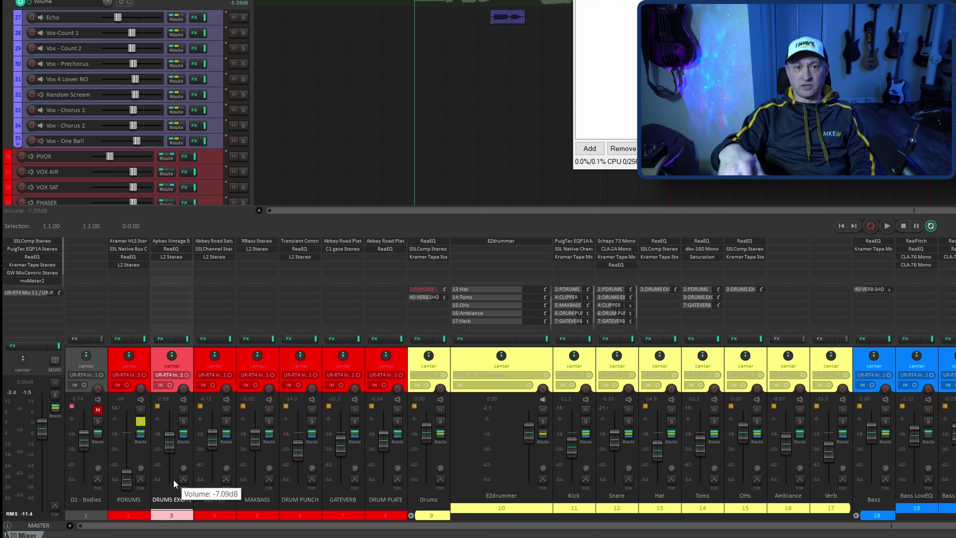
key(space)
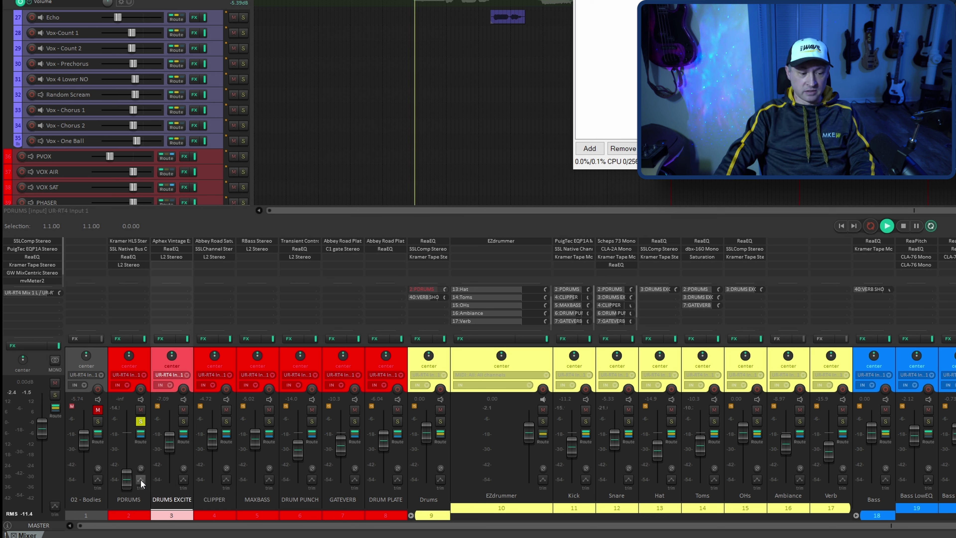
drag(129, 485, 129, 444)
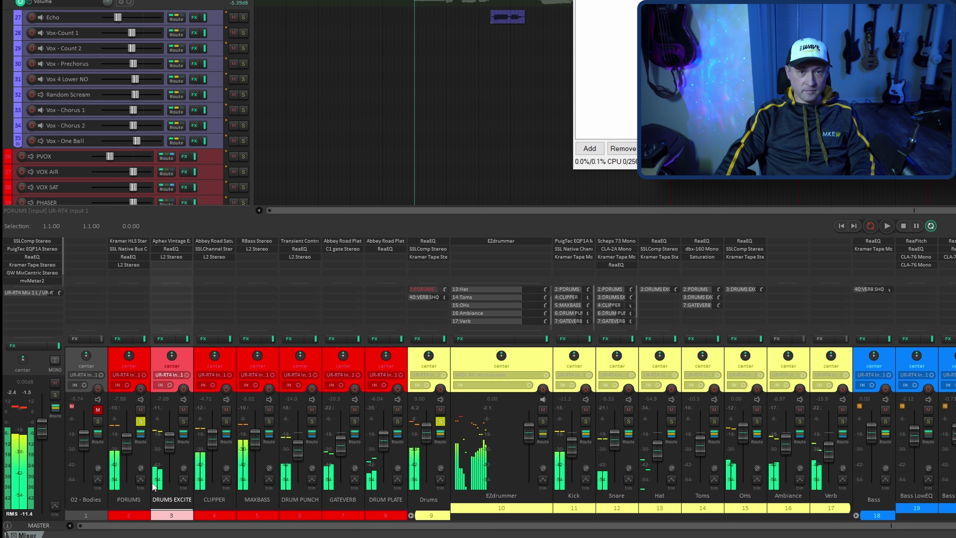
key(space)
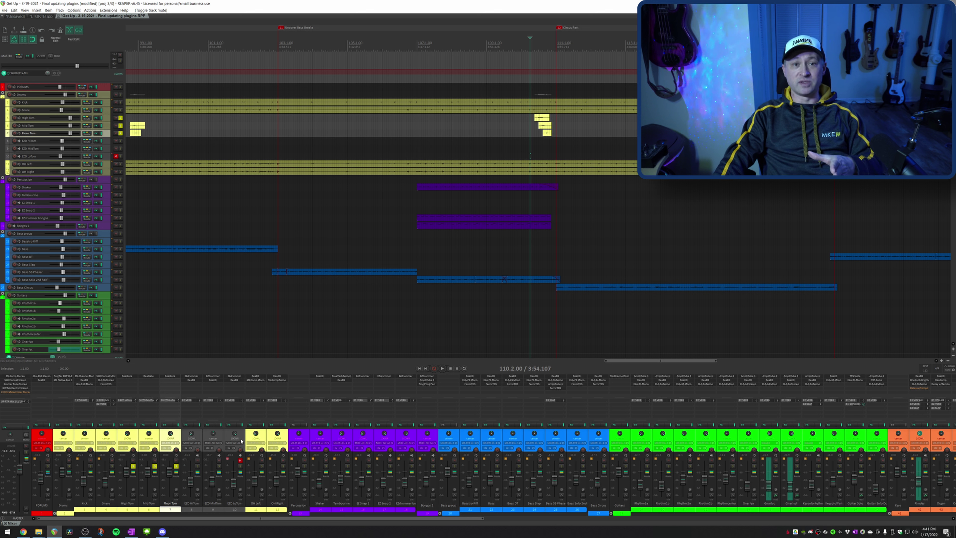
Step: Play the soloed tom fill at measure 110, mute all three EZD tom tracks, and play the fill without them
key(space)
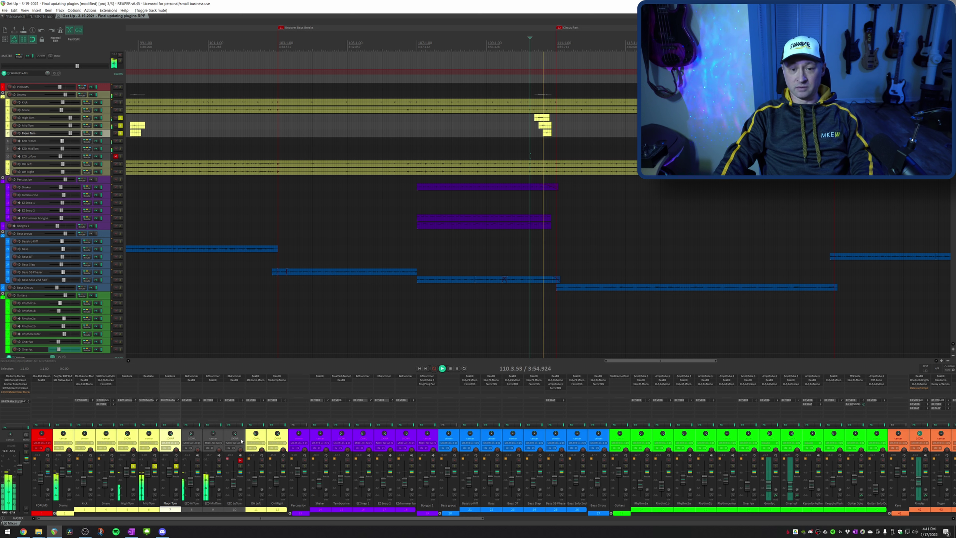
key(space)
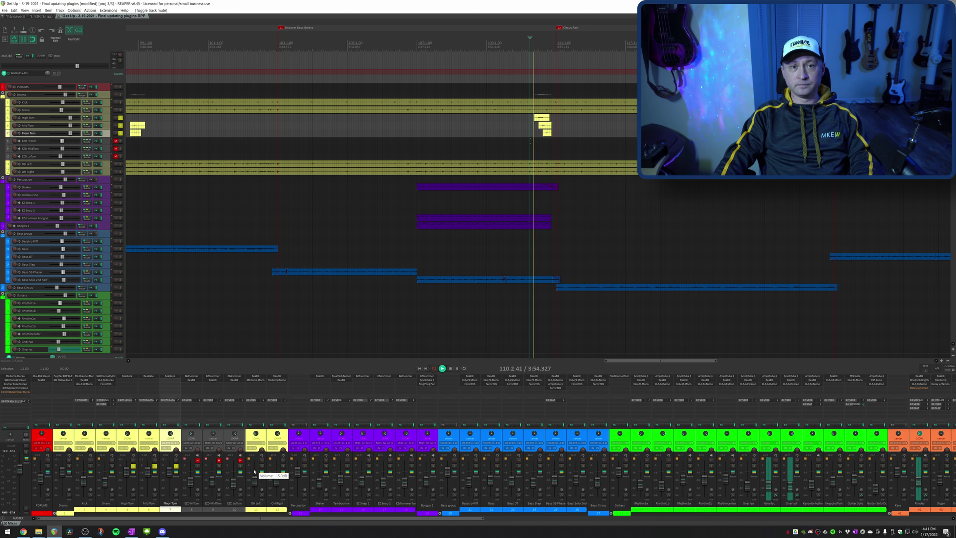
key(space)
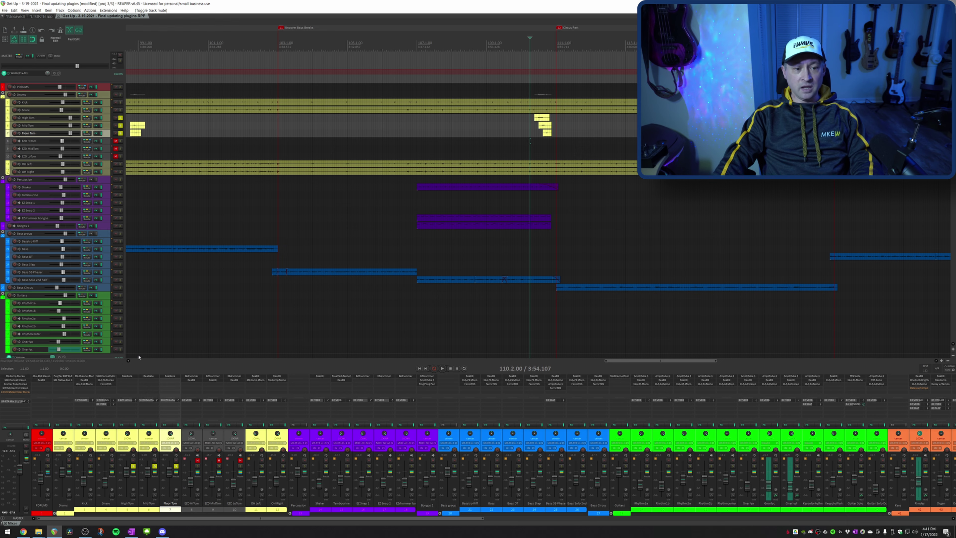
Step: Play the soloed recorded tom fill from measure 94
key(minus)
click(398, 85)
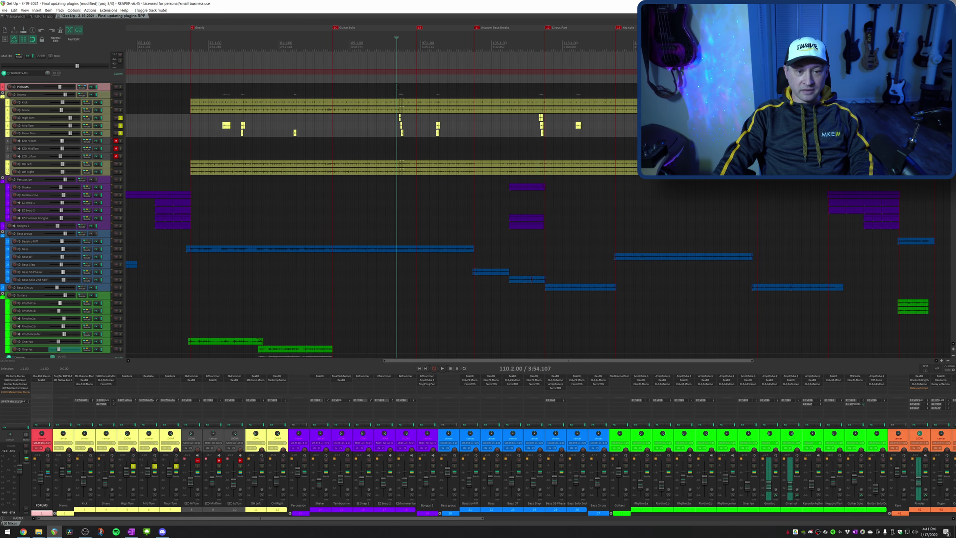
key(space)
scroll(398, 84, up, 4)
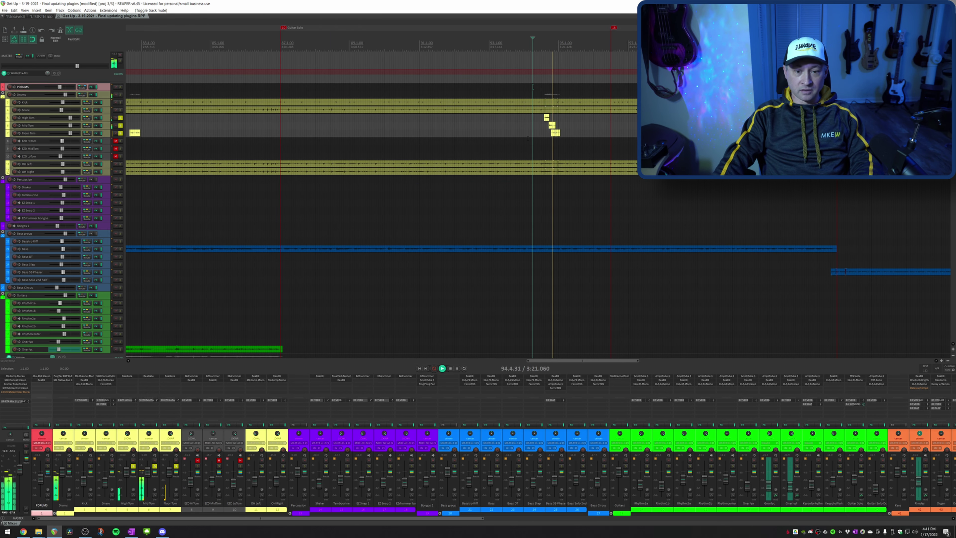
scroll(528, 138, down, 5)
key(space)
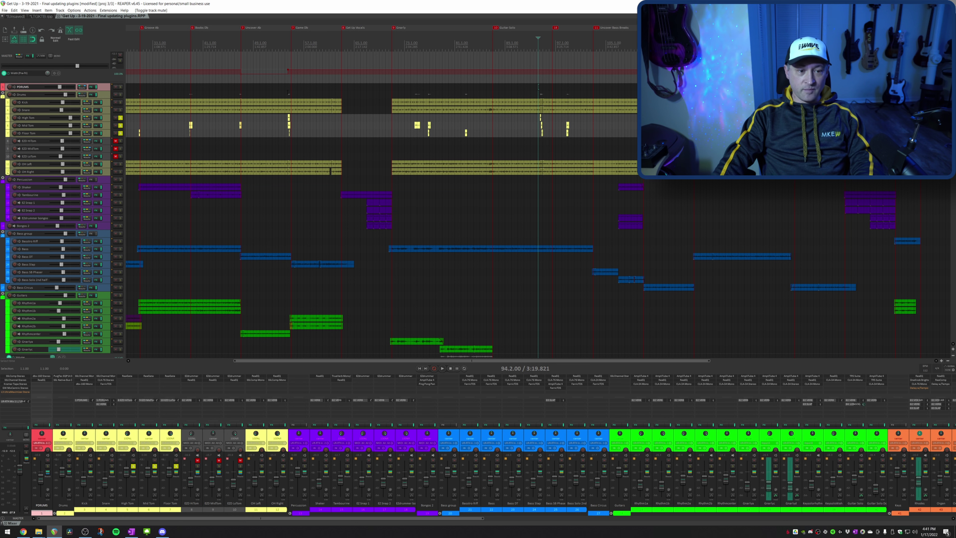
Step: Play the soloed recorded tom fill from measure 54
click(286, 94)
scroll(287, 94, up, 4)
click(569, 132)
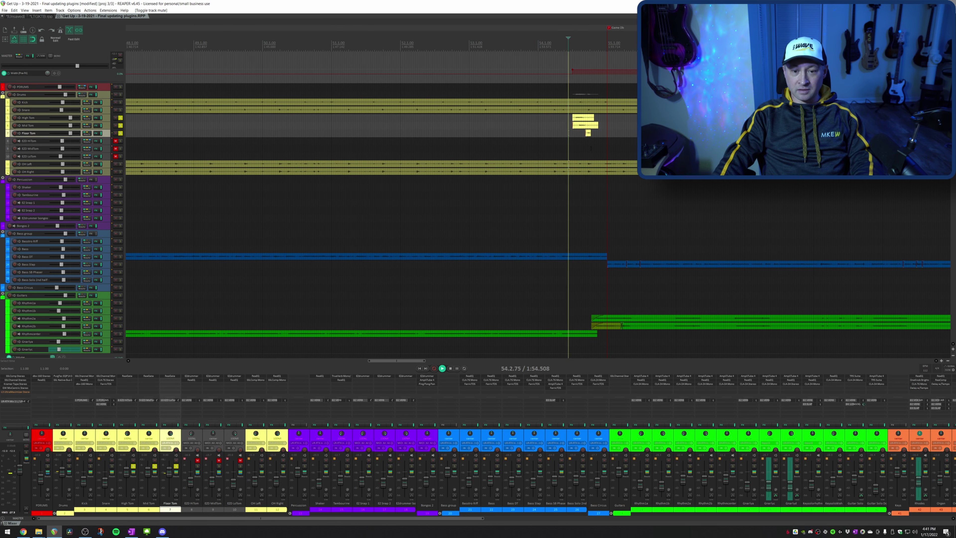
scroll(586, 145, down, 5)
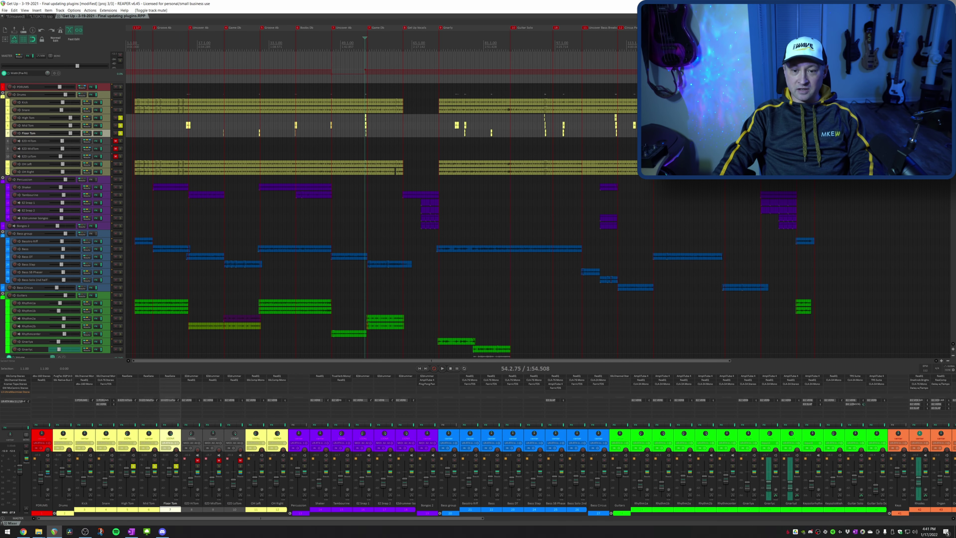
Step: Place the edit cursor at 110.2.50, just before the last tom fill ahead of the Circus Part marker, and play it
click(615, 133)
scroll(603, 153, up, 5)
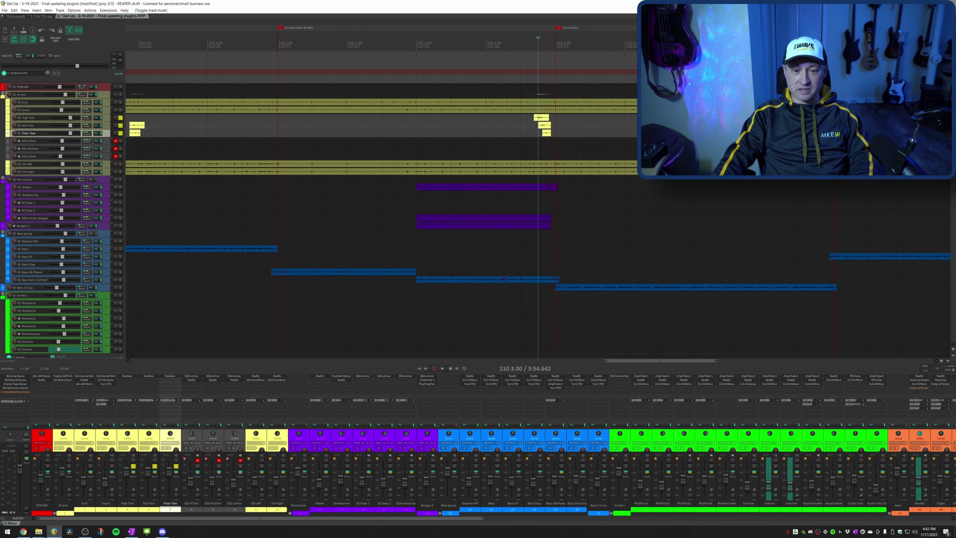
click(536, 134)
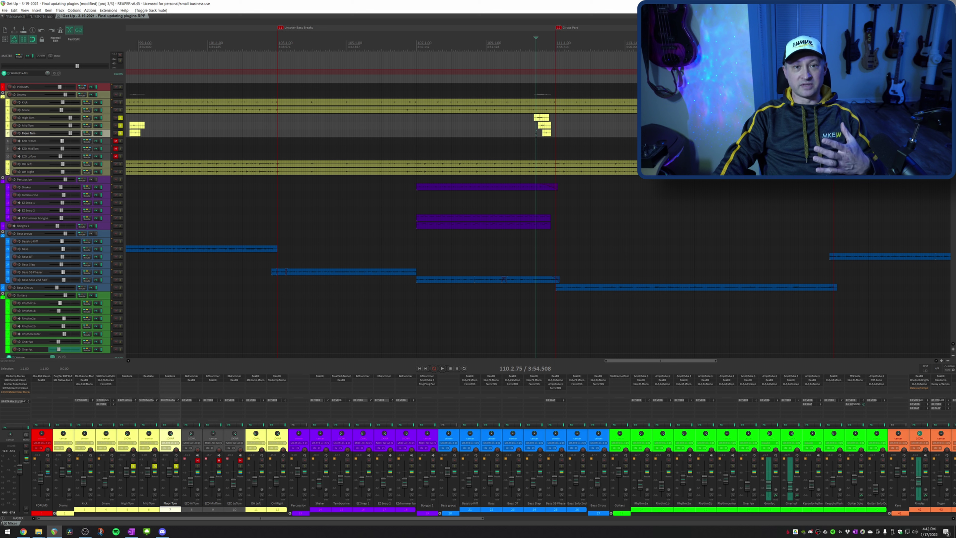
click(534, 126)
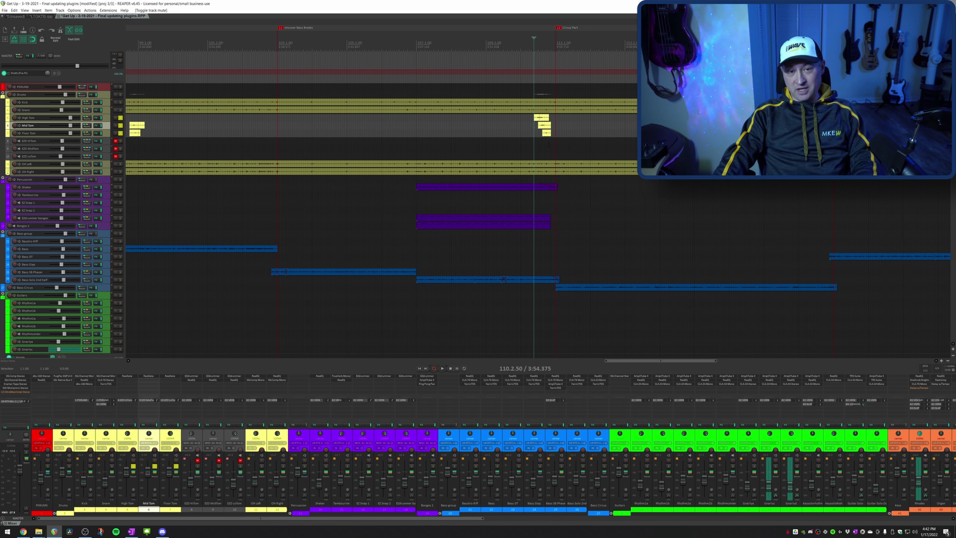
key(space)
key(space)
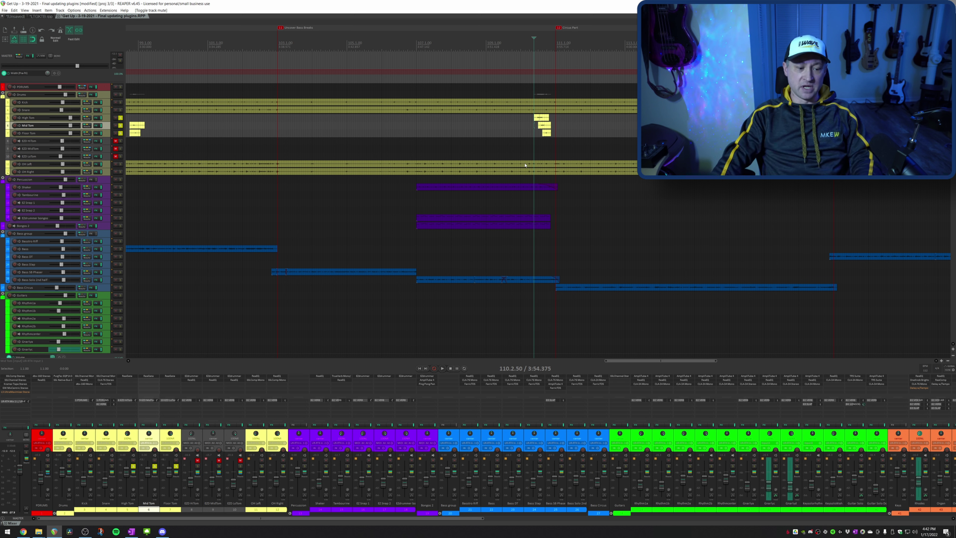
Step: Play the last tom fill with the Drums folder soloed exclusively, and once more with only the three recorded tom tracks soloed
ctrl+alt+click(70, 466)
key(space)
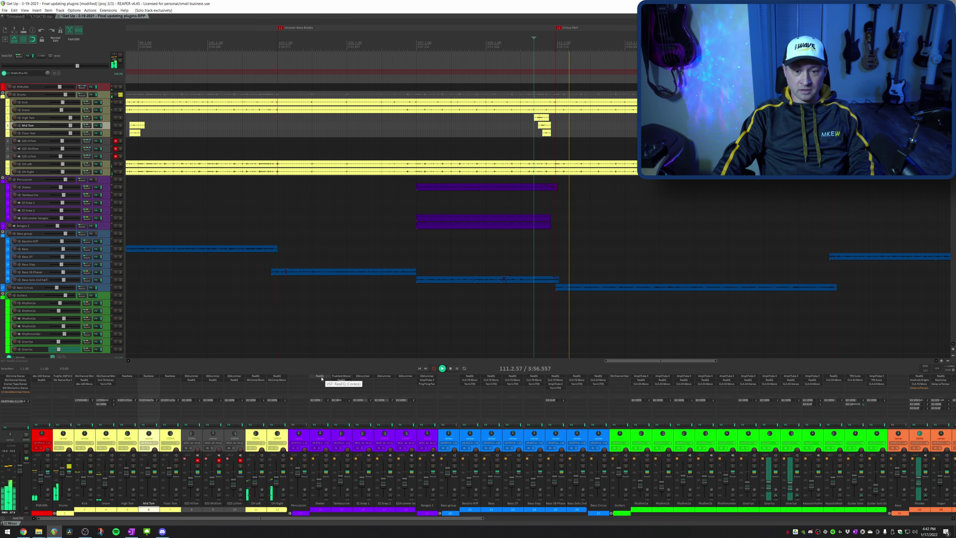
key(space)
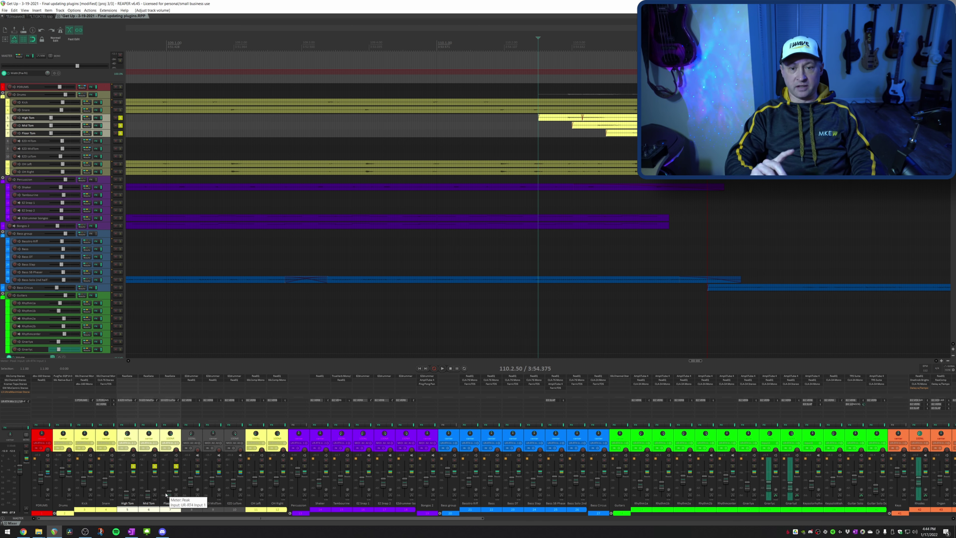
key(space)
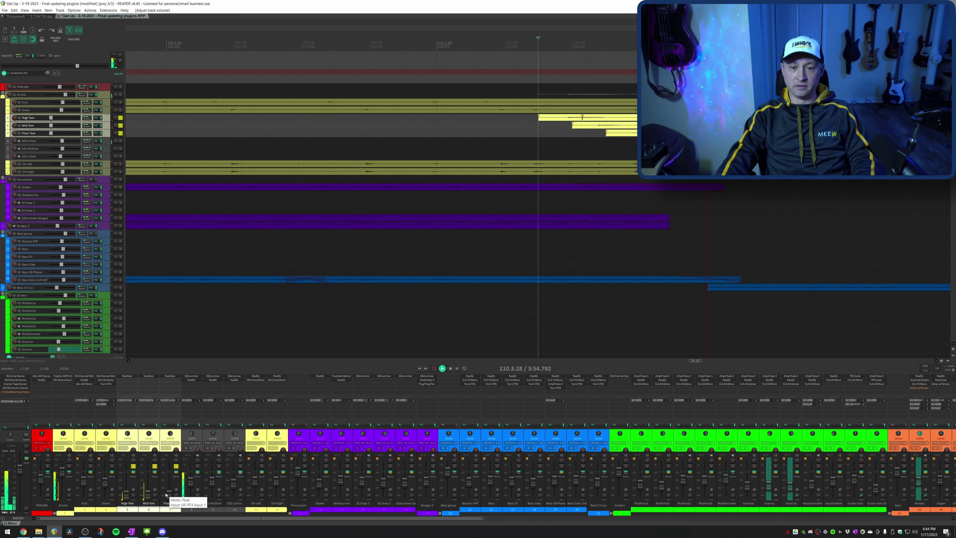
key(space)
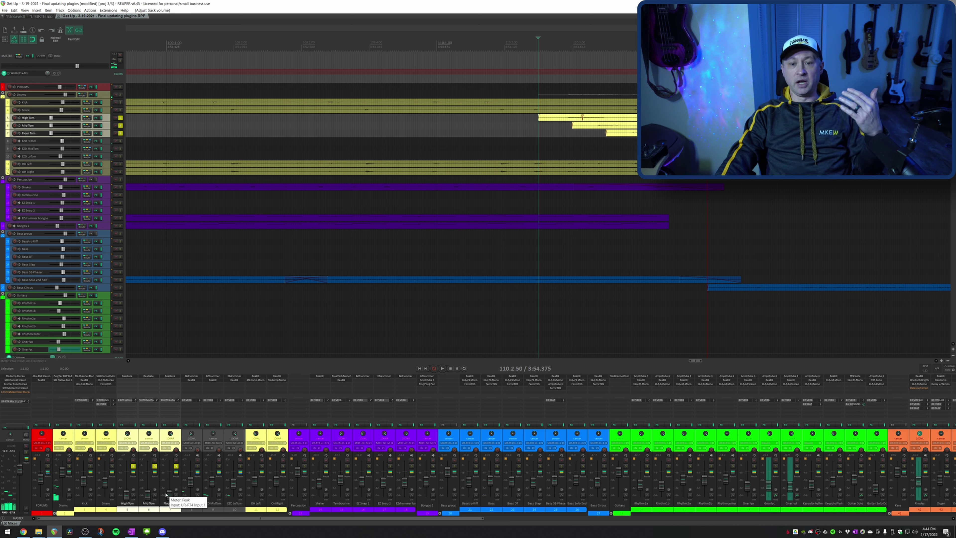
Step: Solo the Drums folder exclusively and play the last tom fill, first from 110.2.50 and again from 110.1.63
ctrl+click(69, 467)
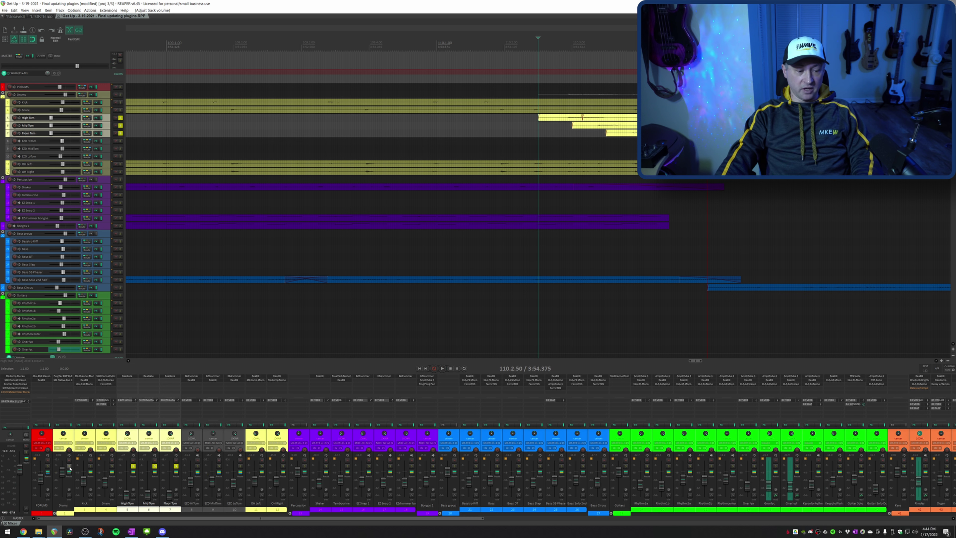
key(space)
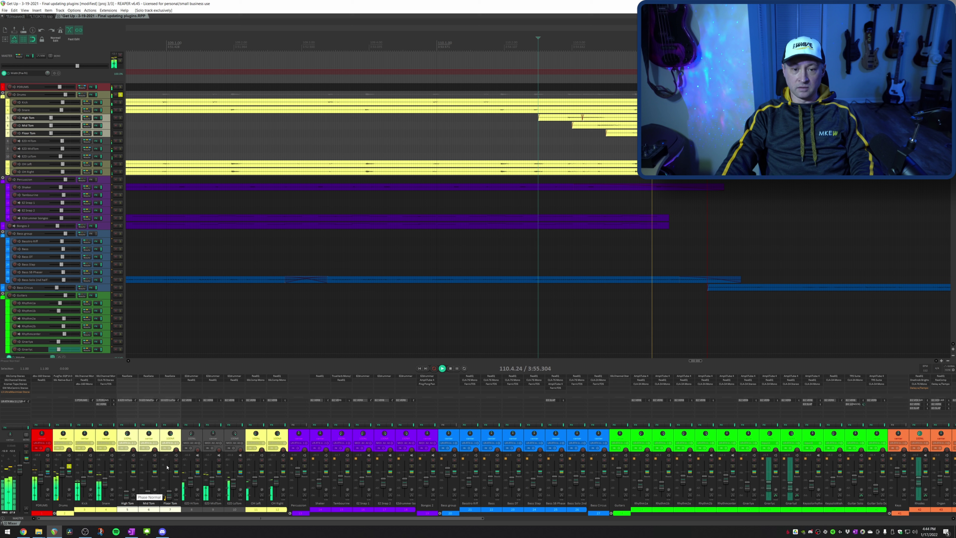
key(space)
click(479, 135)
key(space)
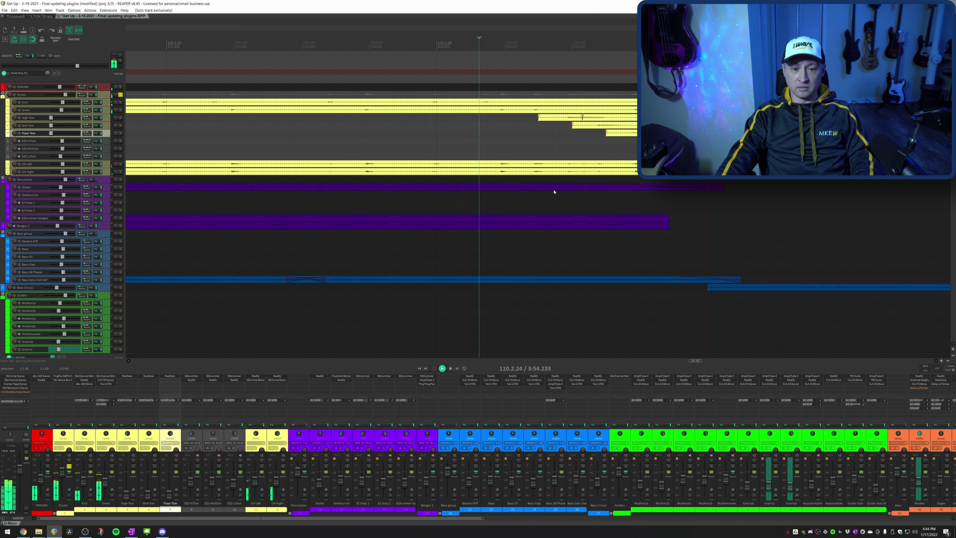
key(space)
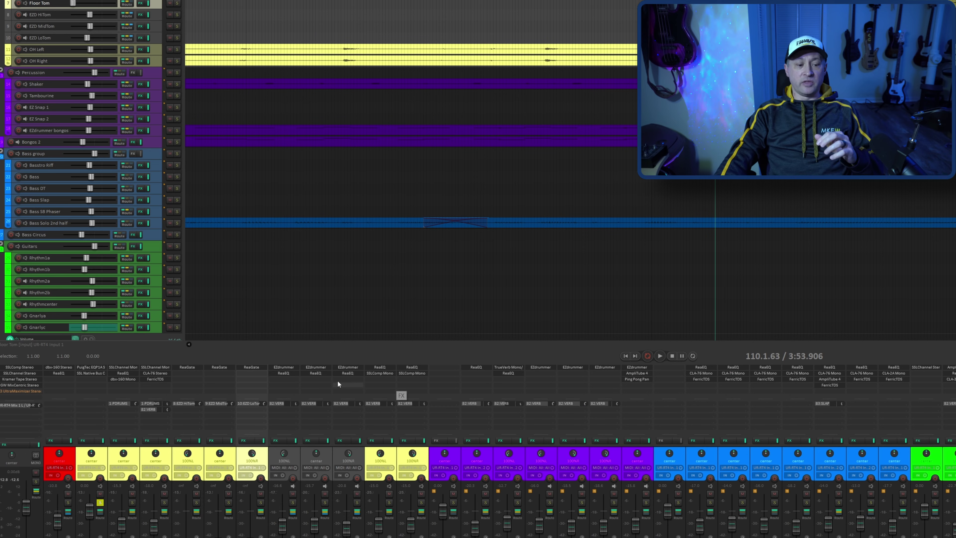
Step: Open EZdrummer on the EZD HiTom track and show the Racktom 1 articulations with their MIDI notes
click(329, 369)
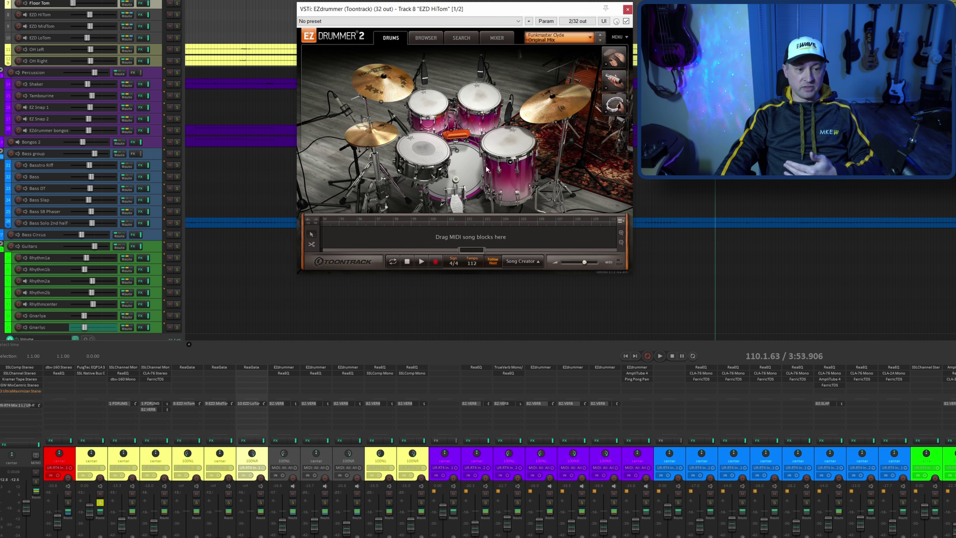
click(437, 105)
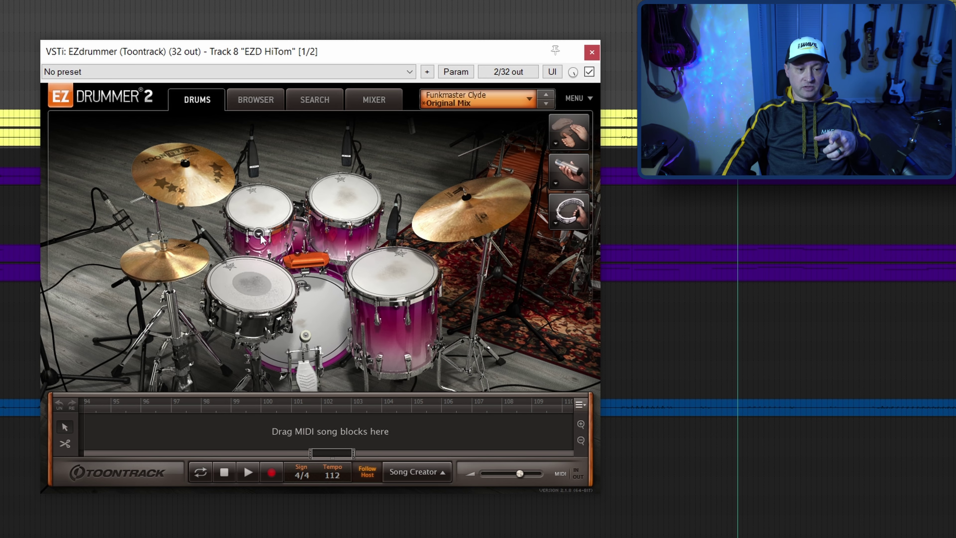
click(428, 124)
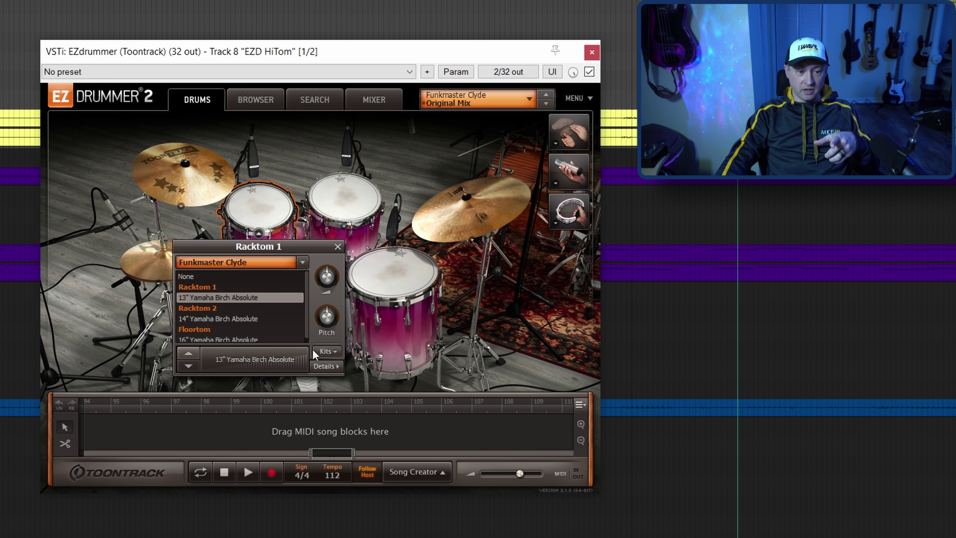
click(334, 366)
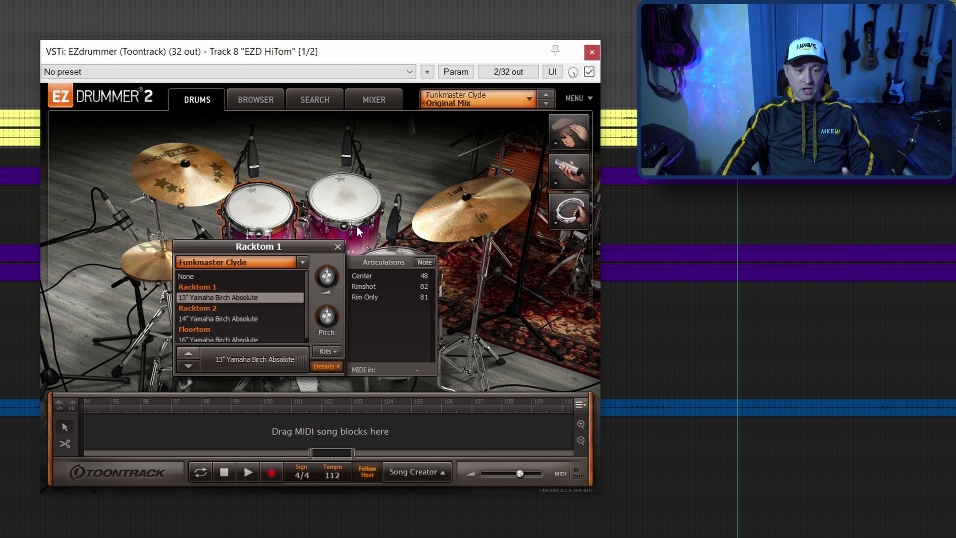
Step: Show the articulation notes of Racktom 2 and the Floortom, and close the drum details
click(345, 227)
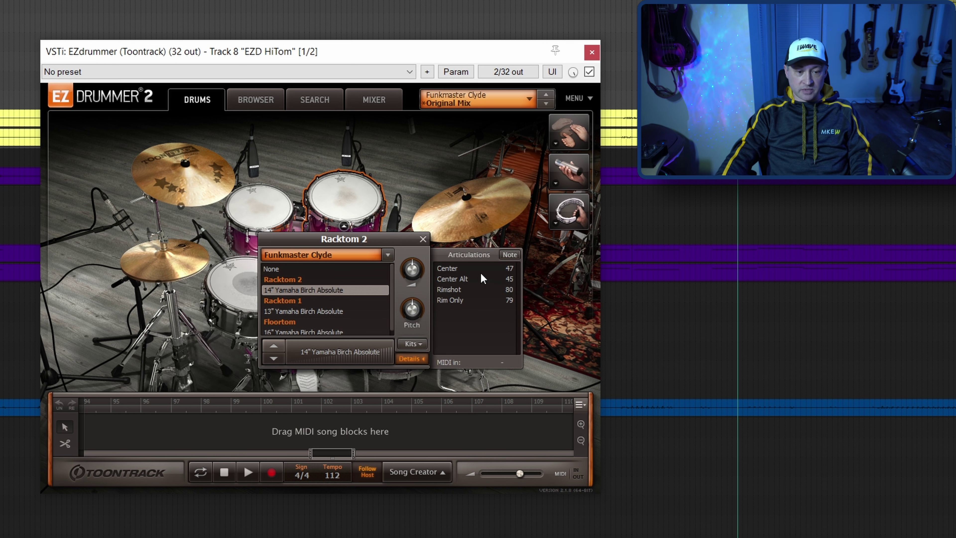
click(350, 203)
click(418, 170)
click(396, 306)
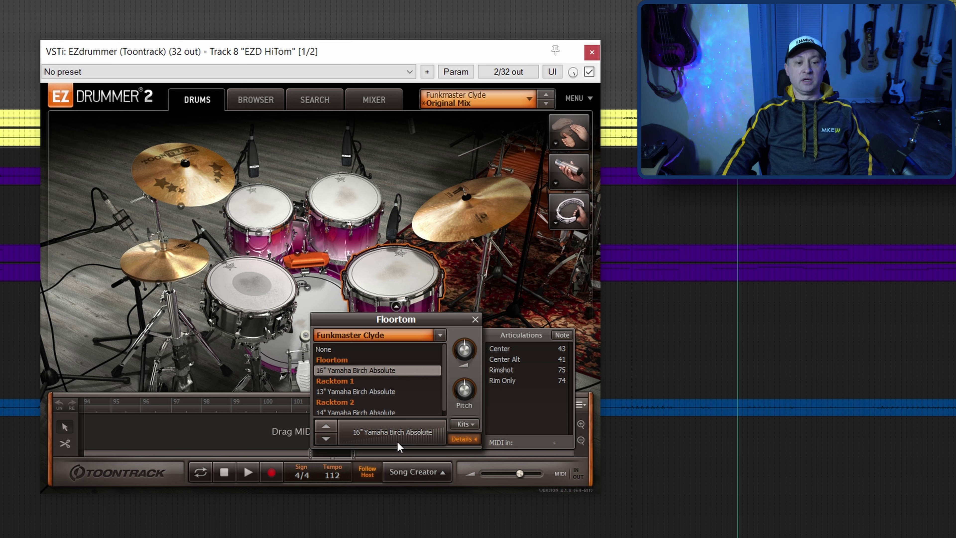
click(475, 319)
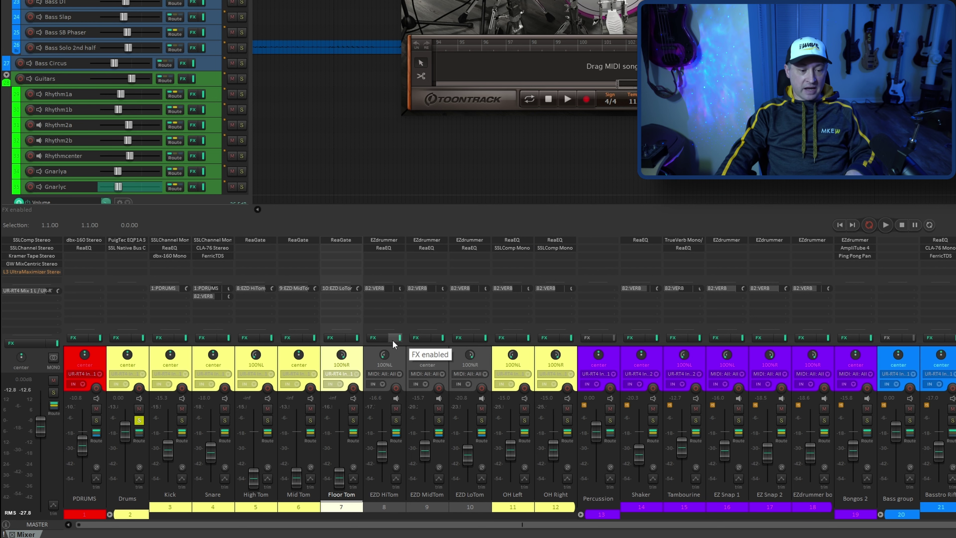
Step: Open ReaGate on the High Tom track, play the fill through it, check its MIDI trigger note, and close it
click(263, 239)
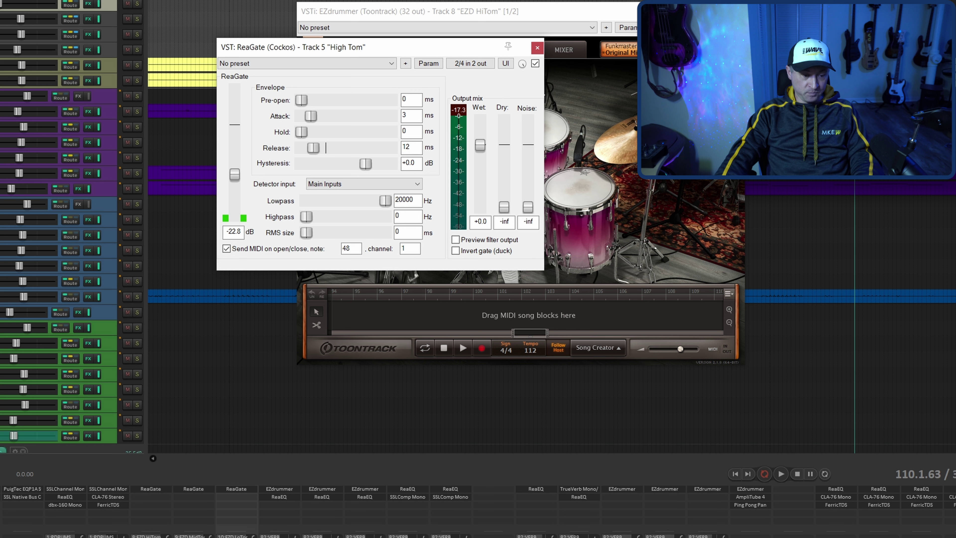
key(space)
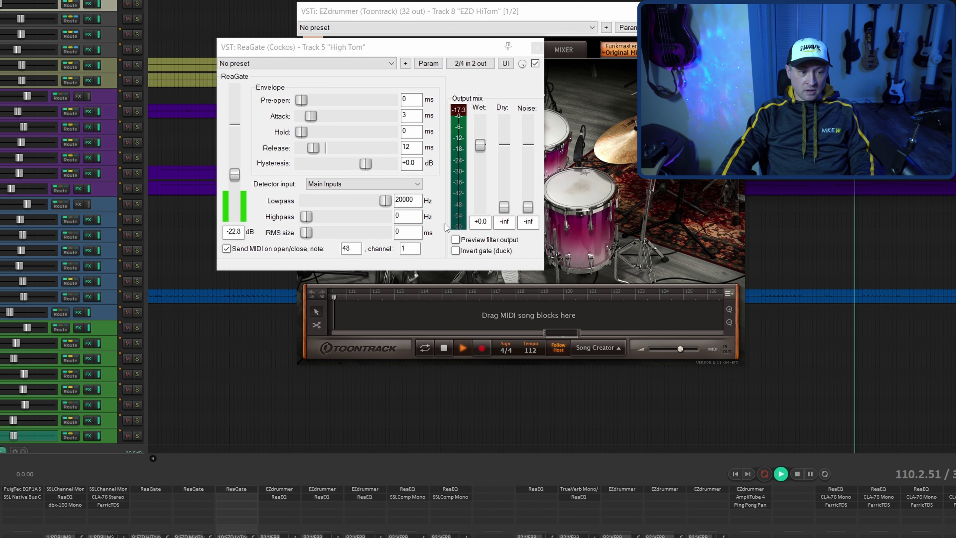
key(space)
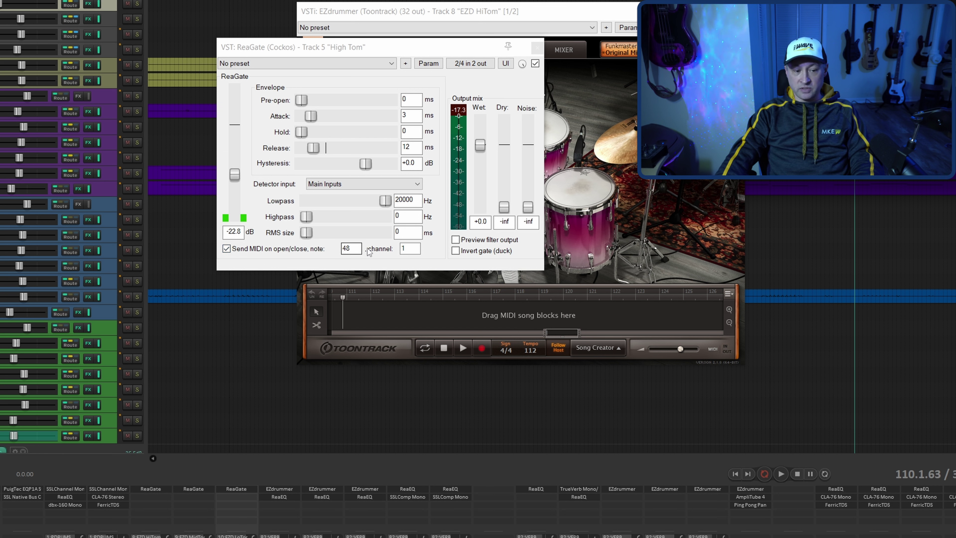
double_click(352, 248)
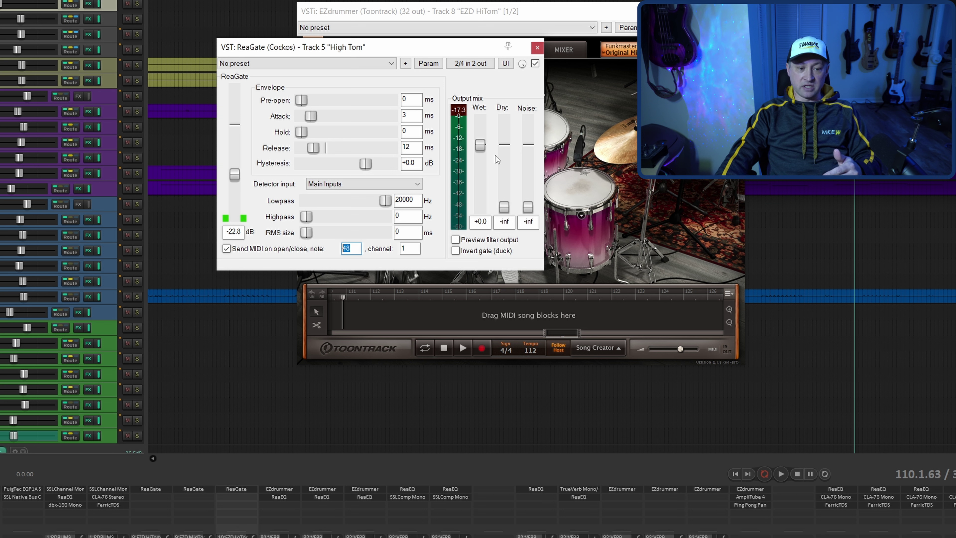
click(536, 48)
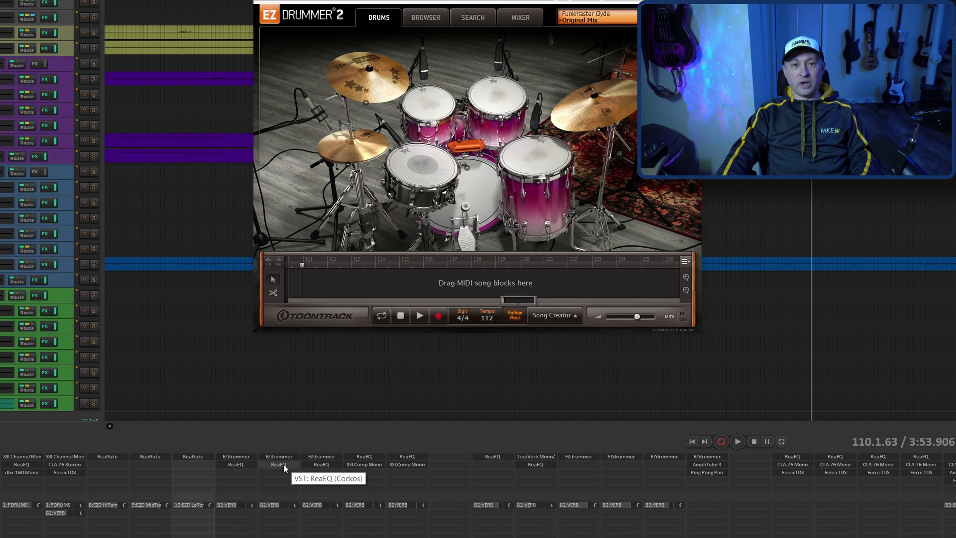
Step: Inspect the high-pass, low-mid and low-pass bands of ReaEQ on the EZD MidTom track, and close the plugin
click(283, 463)
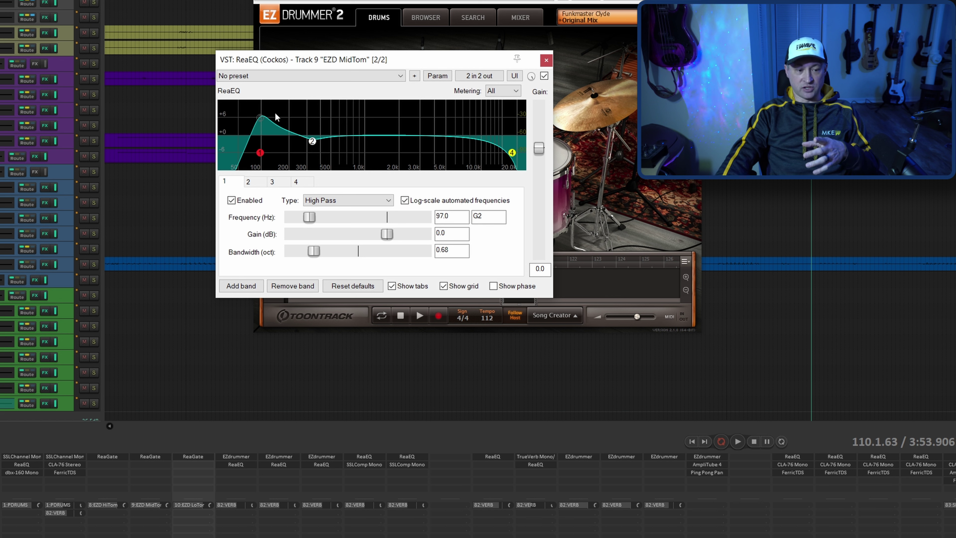
mouse_move(262, 151)
mouse_down()
mouse_move(284, 150)
mouse_move(267, 145)
mouse_up()
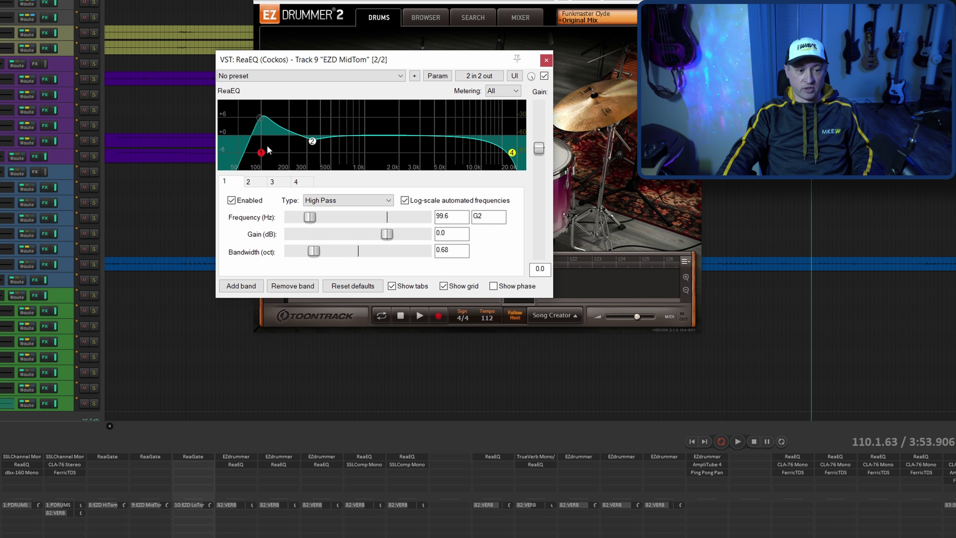
mouse_move(312, 144)
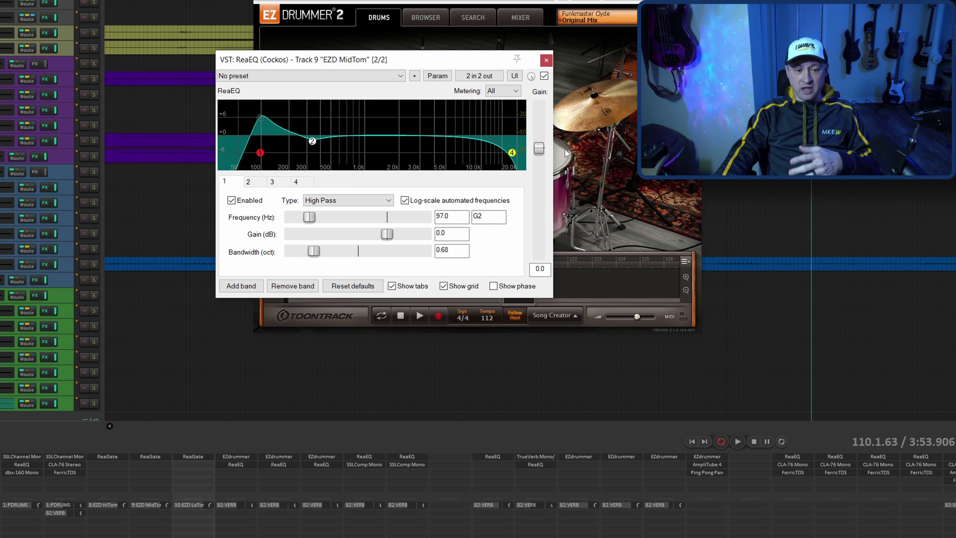
mouse_move(515, 158)
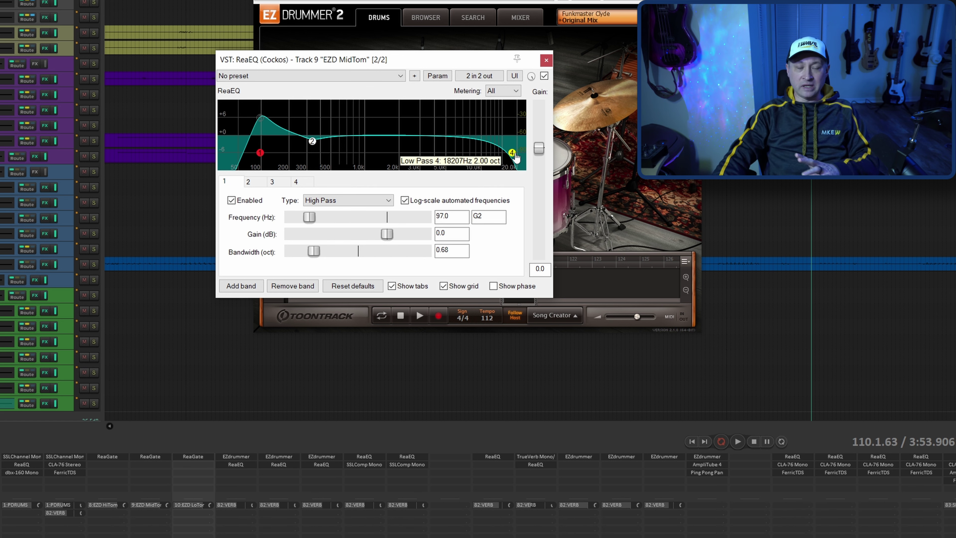
click(546, 60)
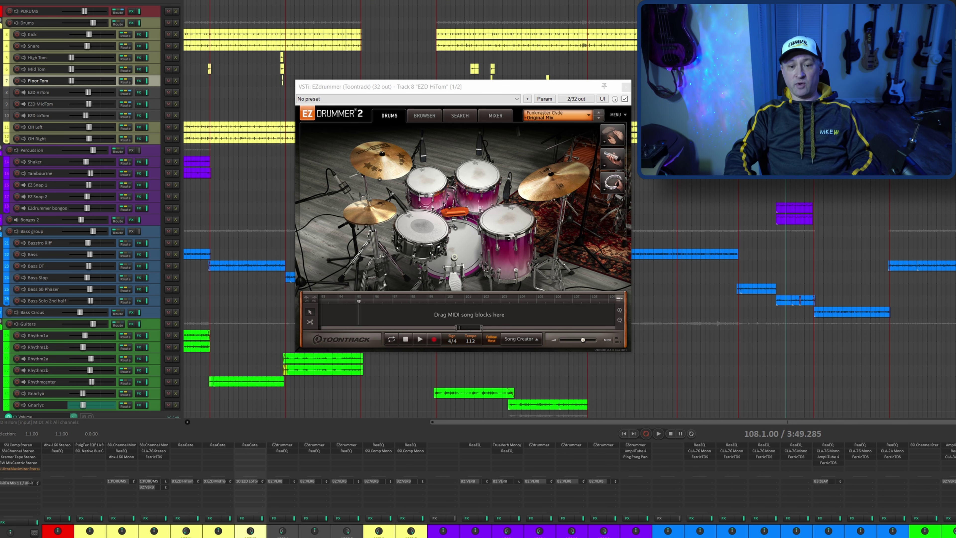
Step: Play the full mix from measure 108 through the last tom fill
key(space)
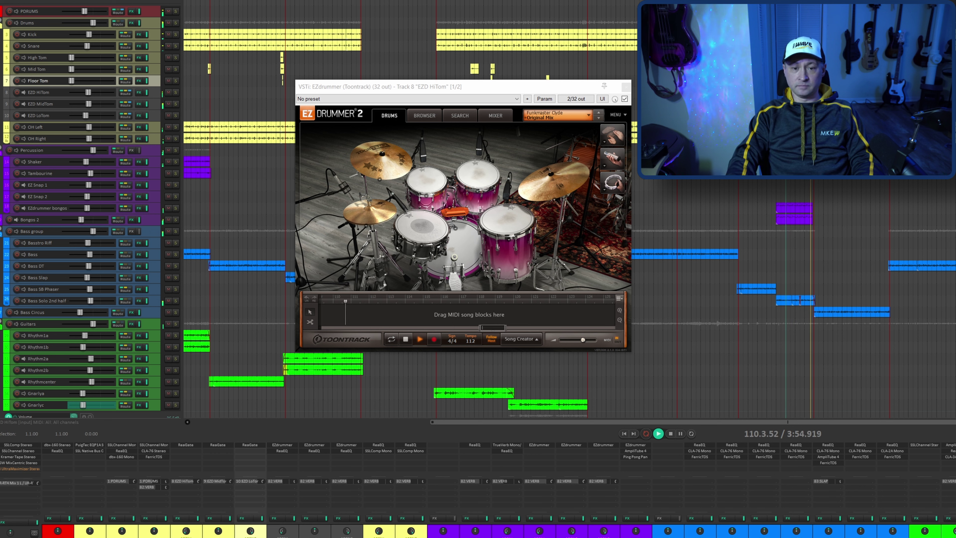
key(space)
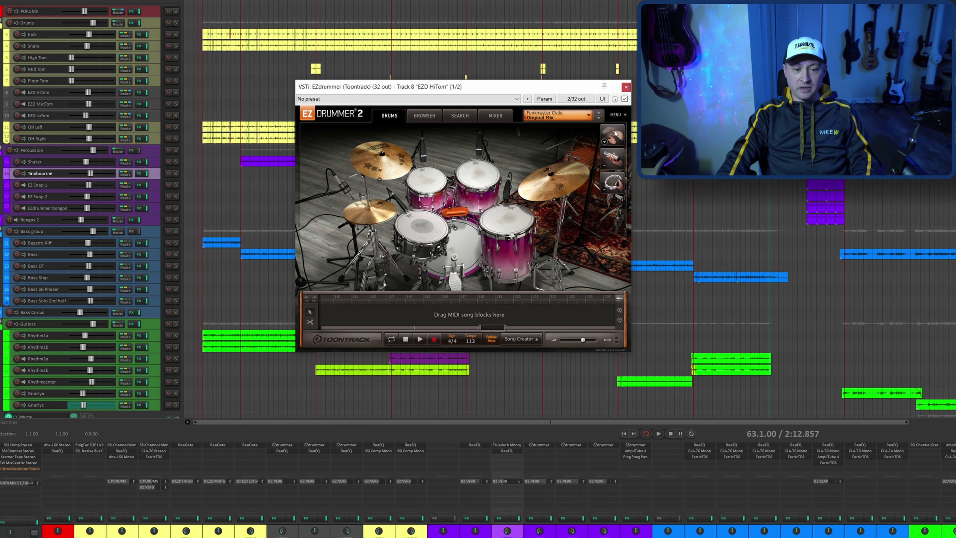
Step: Set EZdrummer's One Shot Pad on the EZD HiTom track to Single Snaps and close the plugin window
click(603, 142)
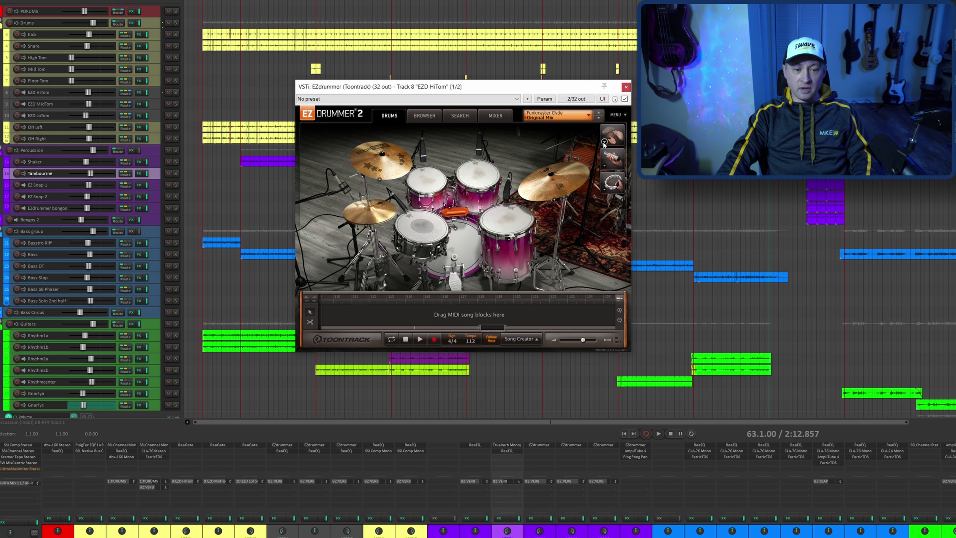
key(Down)
key(Down)
key(Down)
key(Down)
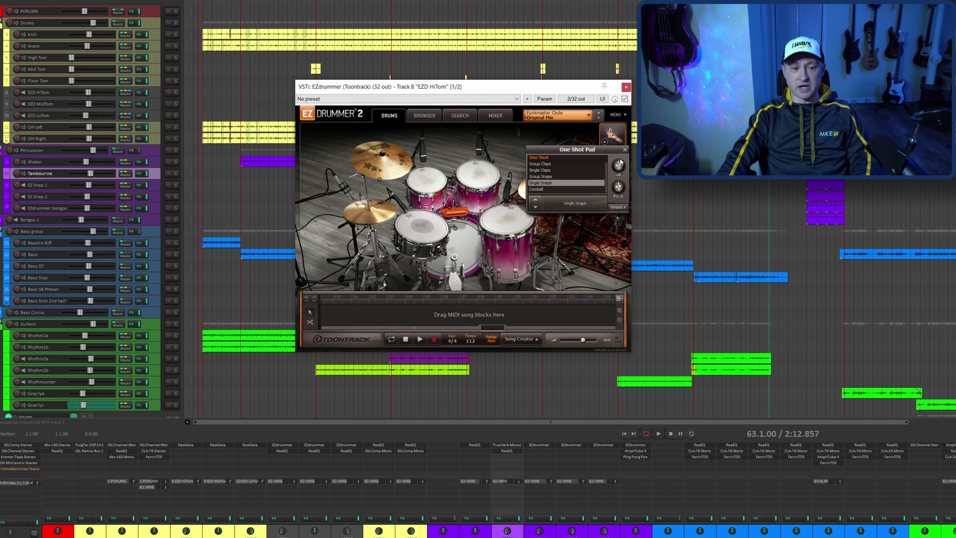
click(625, 149)
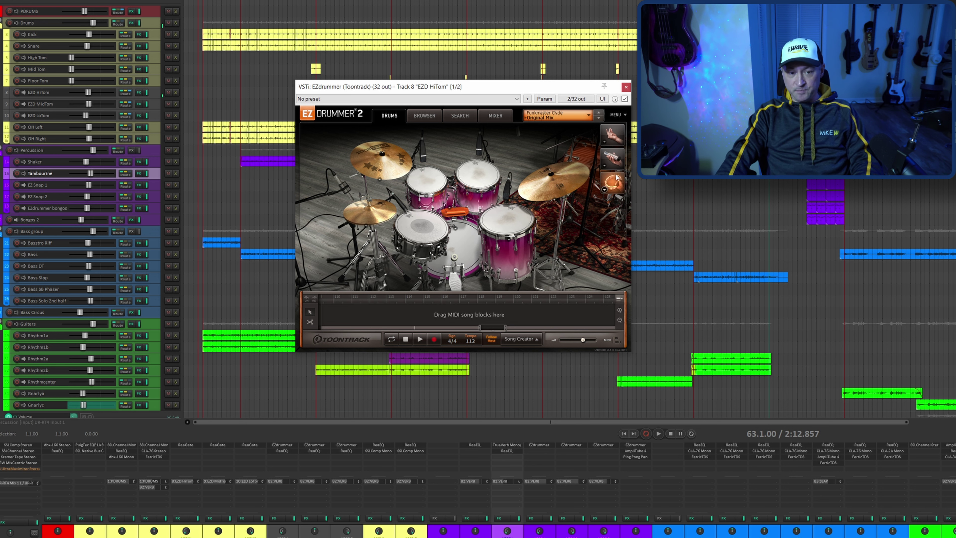
click(626, 87)
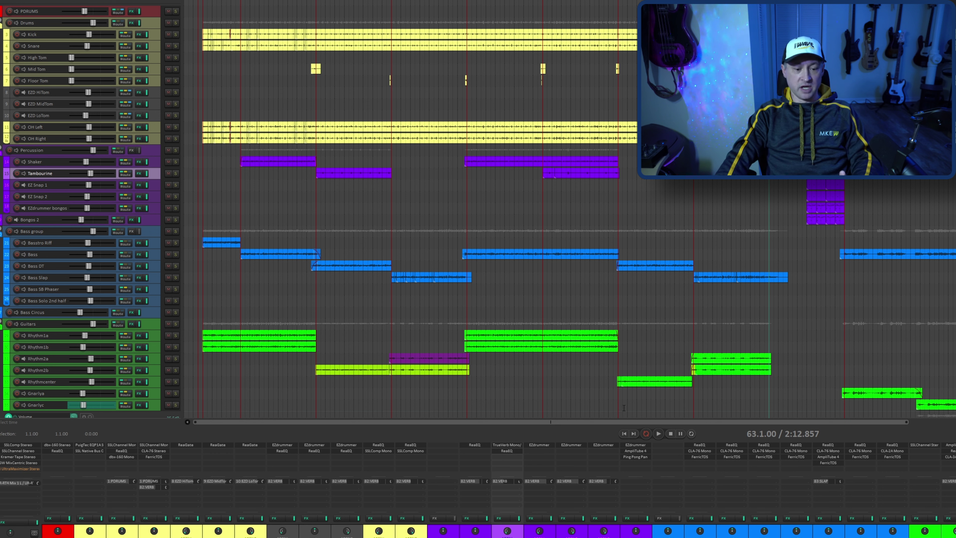
Step: Select the EZ Snap 2 track and play the percussion section from measure 63
click(776, 201)
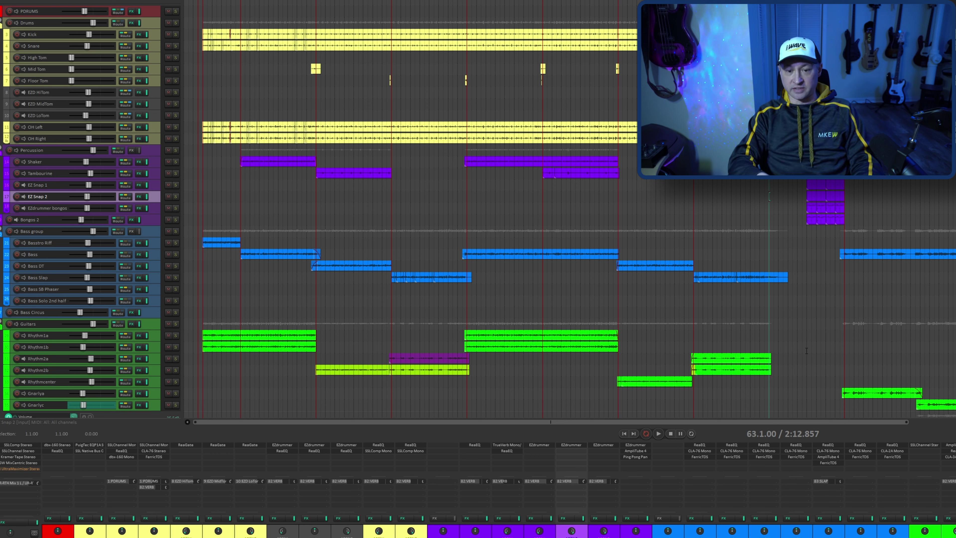
key(space)
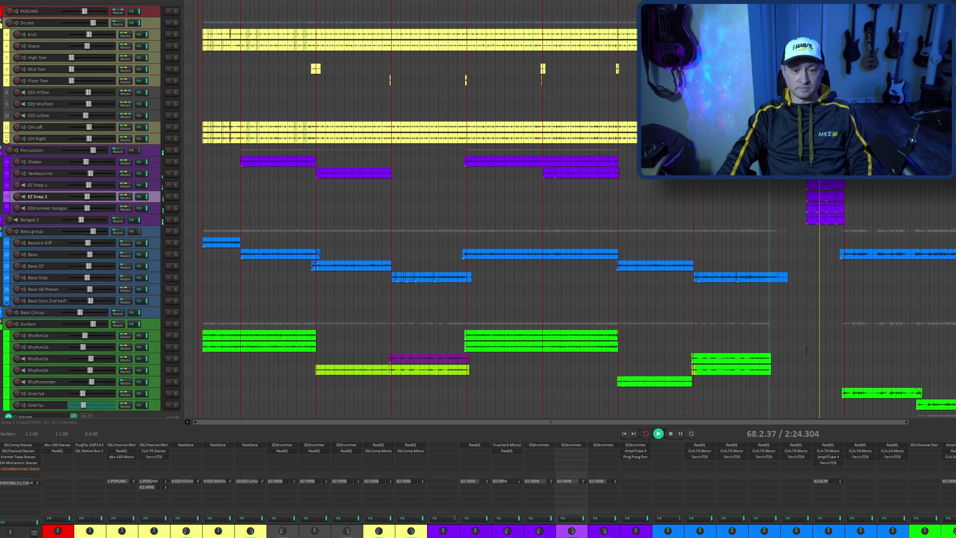
key(space)
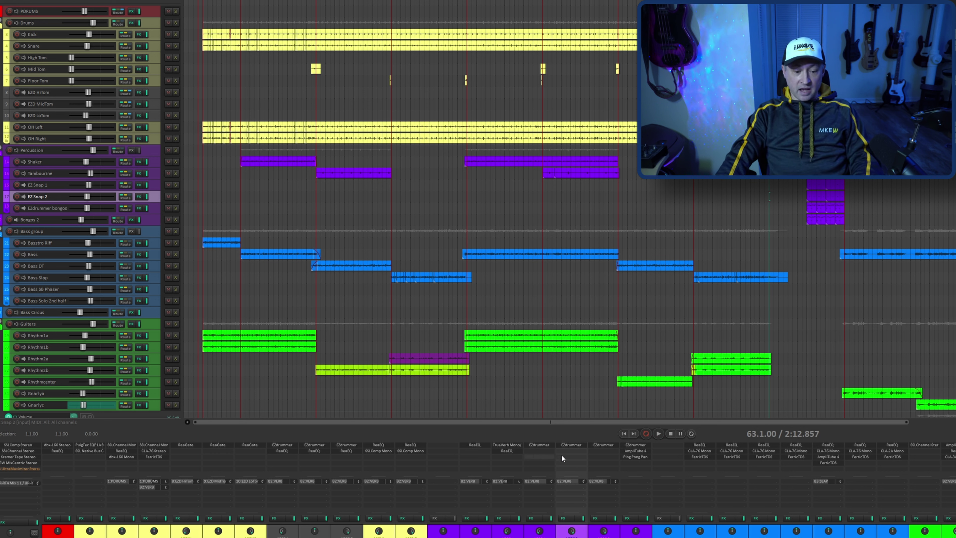
Step: Open EZdrummer on the EZ Snap 1 track, solo the EZ Snap 1 and EZ Snap 2 tracks, and play the snaps
click(541, 444)
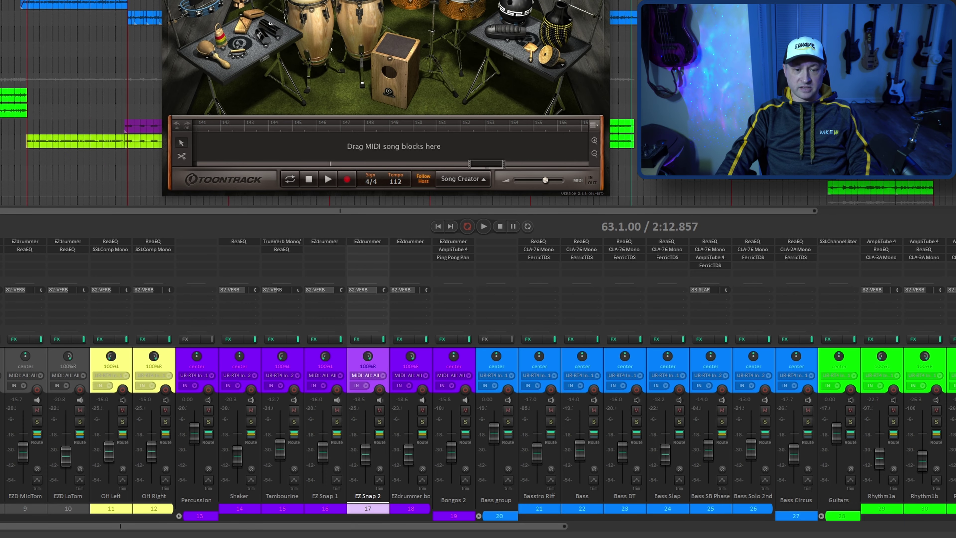
drag(401, 106, 236, 82)
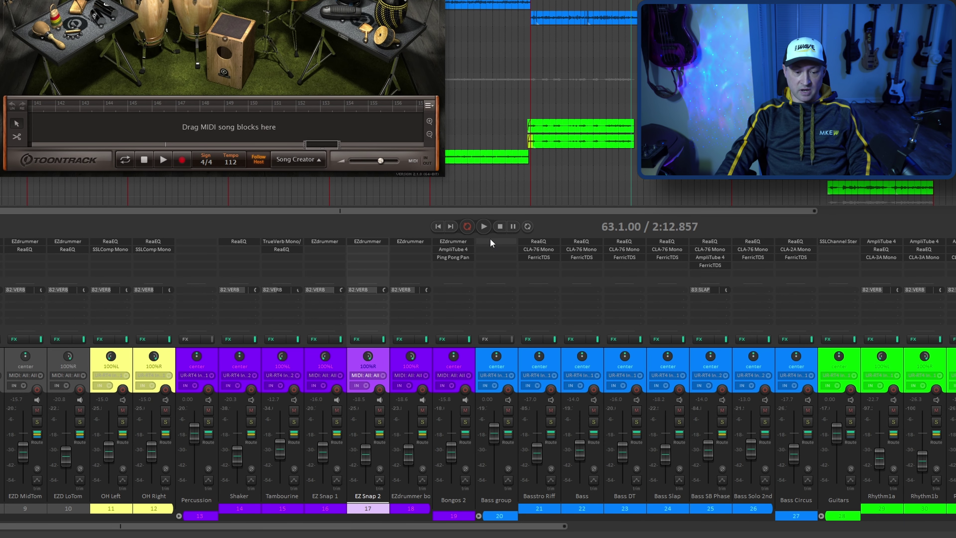
click(336, 421)
click(379, 422)
key(space)
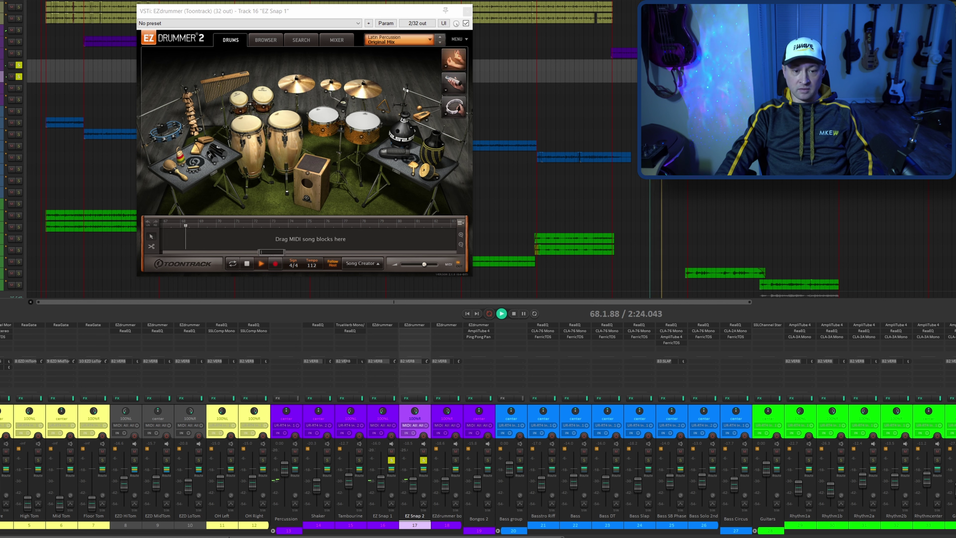
key(space)
Step: Inspect the Group Snaps sound and details of the One Shot Pad in EZ Snap 1's EZdrummer, and close the pad settings
click(445, 66)
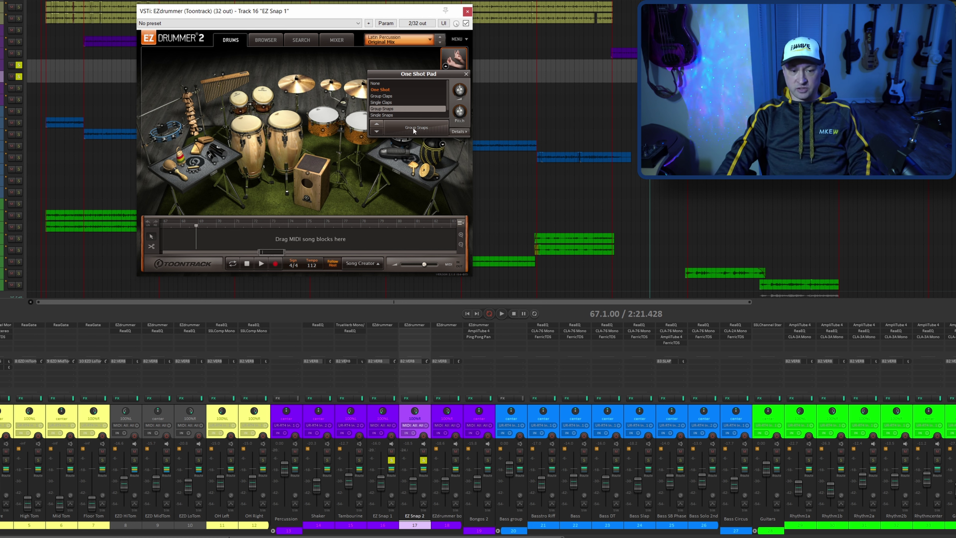
click(458, 131)
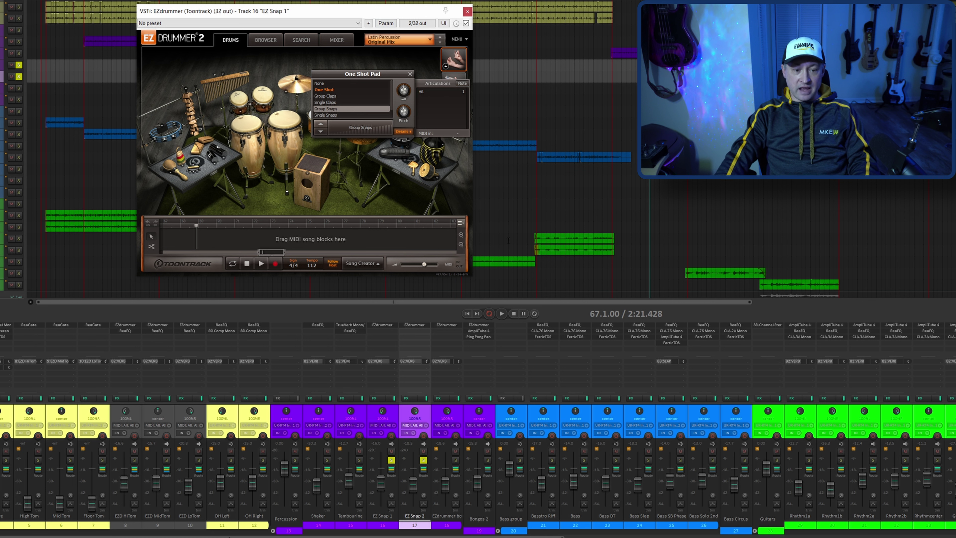
click(409, 73)
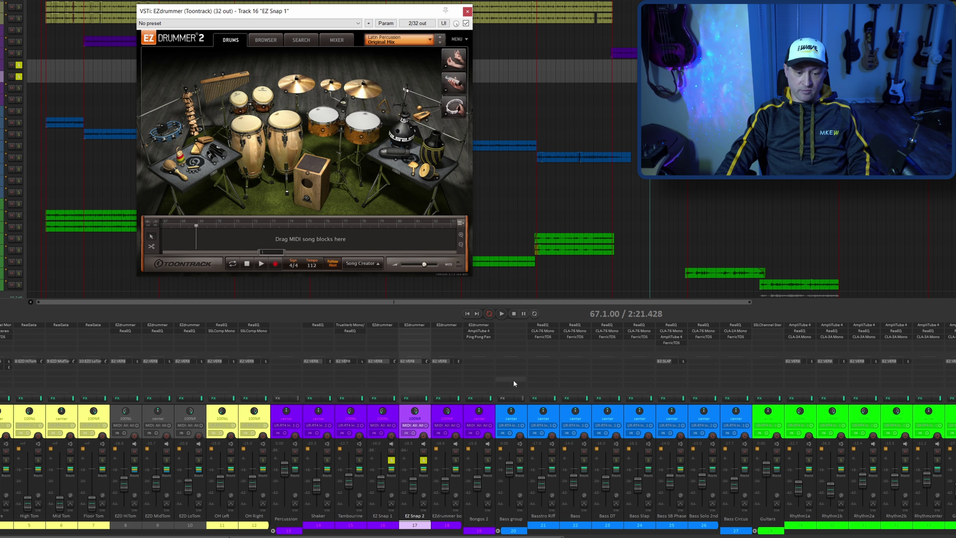
Step: Open EZdrummer on the Bongos 2 track and play that track soloed exclusively
click(480, 326)
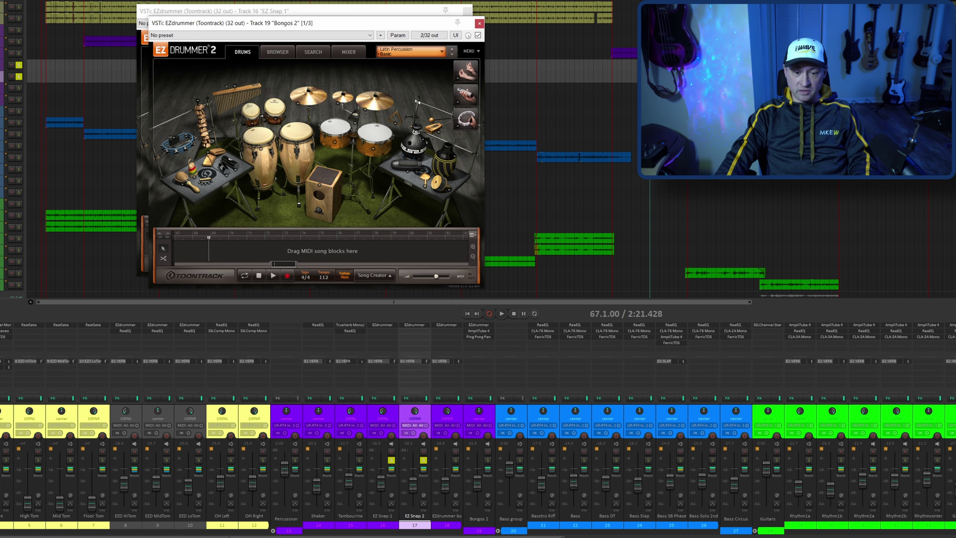
ctrl+alt+click(488, 460)
key(space)
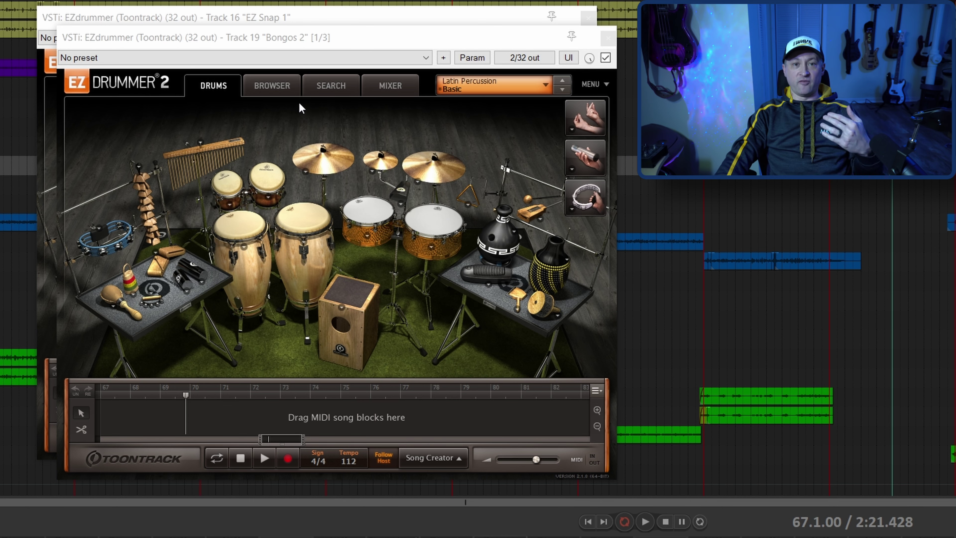
Step: Browse the EZX Latin Percussion grooves in Bongos 2's EZdrummer and preview Soft Straight Groove 01 of the Cajon Pop/Rock folder
click(279, 90)
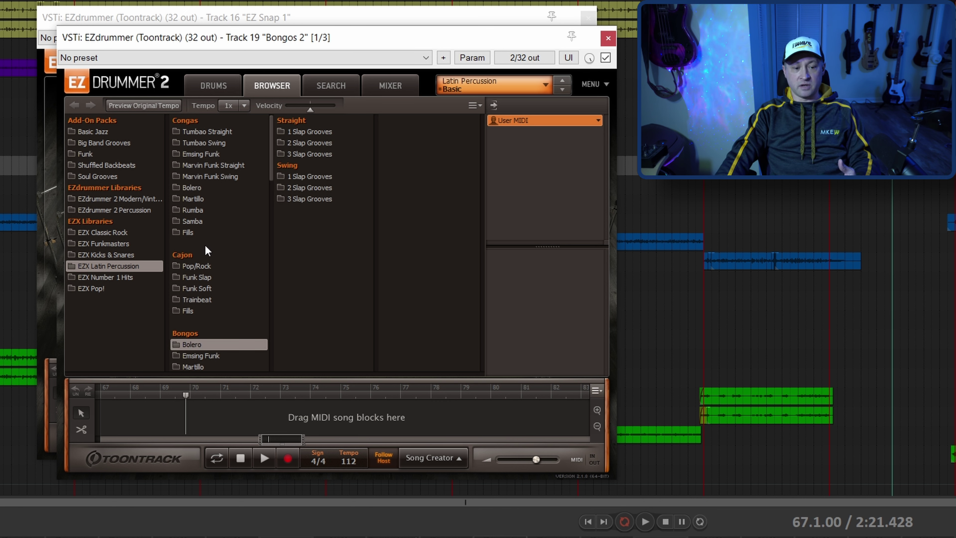
scroll(211, 264, down, 6)
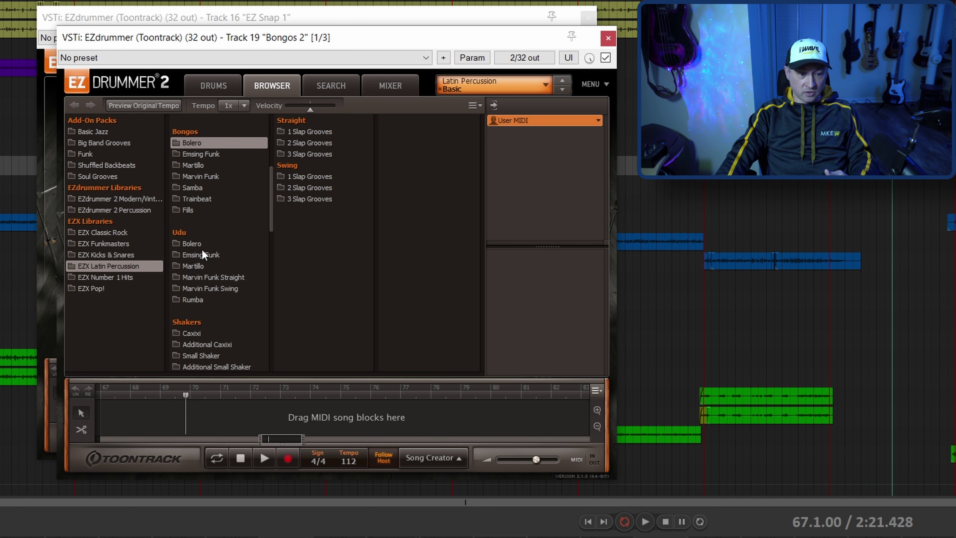
scroll(210, 322, down, 1)
scroll(202, 301, up, 6)
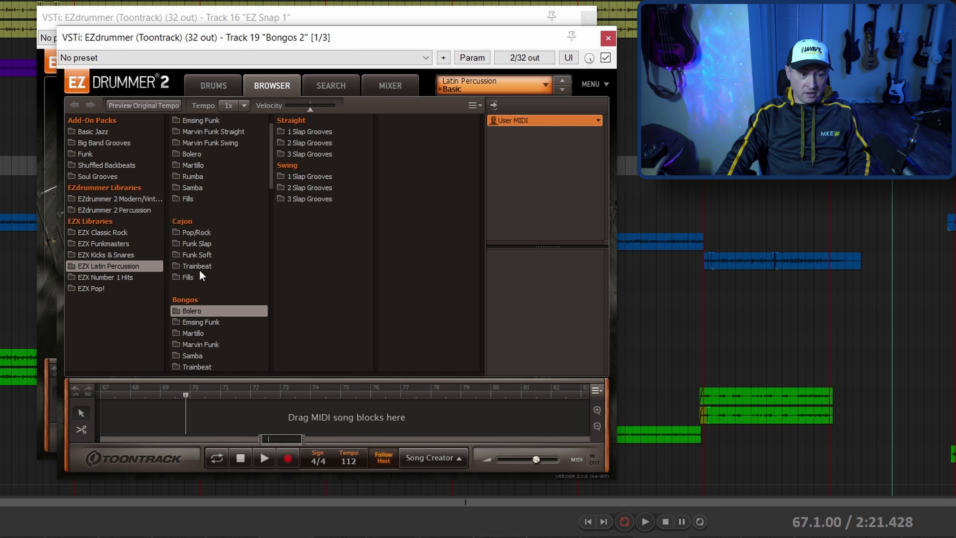
click(200, 233)
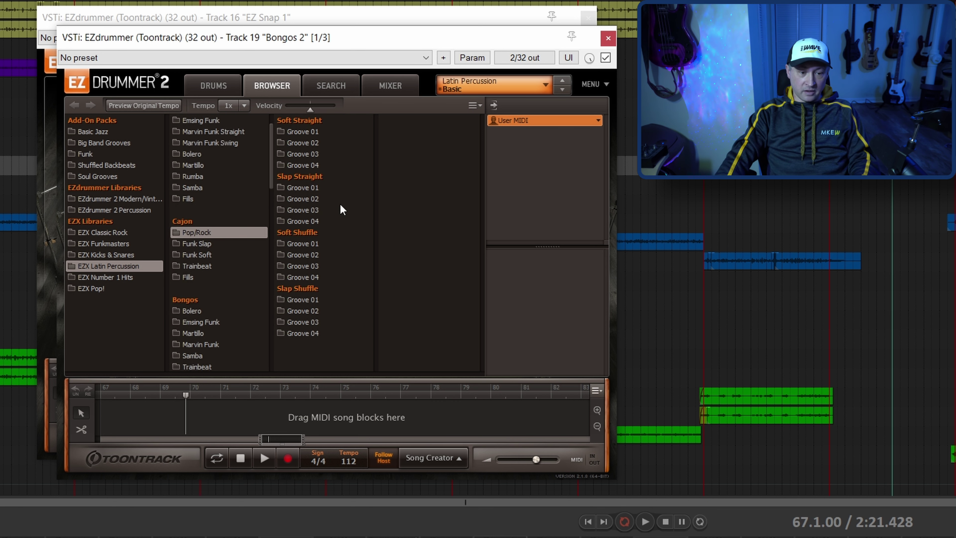
click(289, 131)
scroll(229, 234, up, 1)
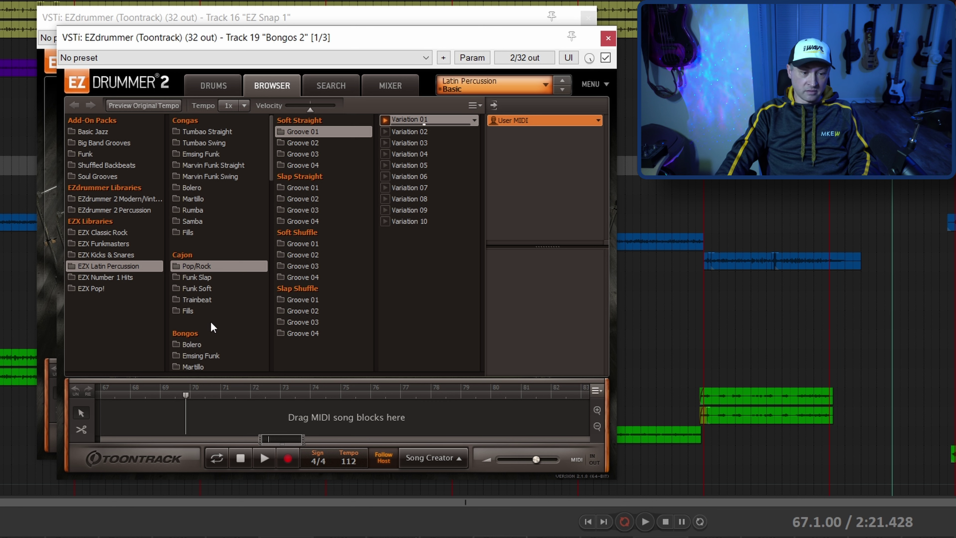
Step: Preview Variation 01 and Variation 02 of the straight 1 Slap Grooves in the Bongos Bolero folder
click(191, 345)
click(297, 132)
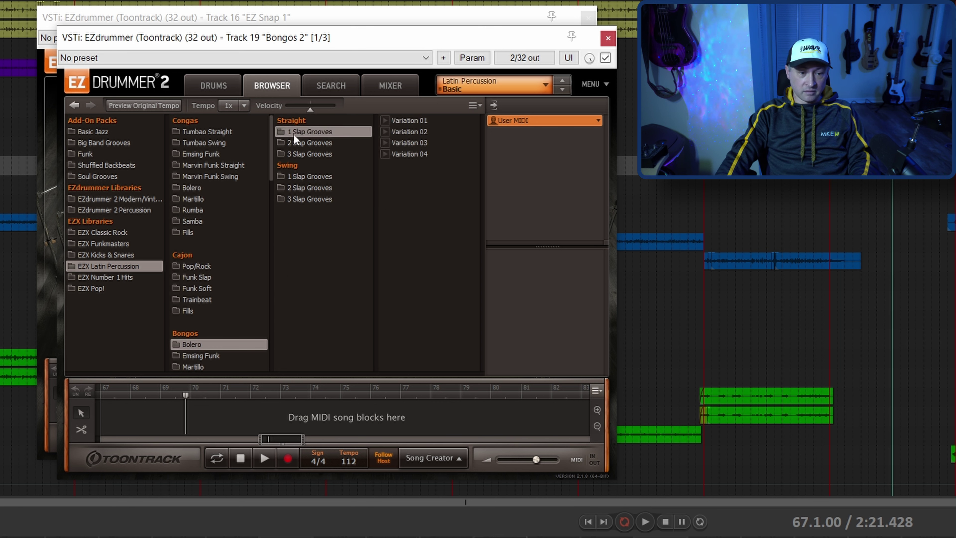
click(385, 120)
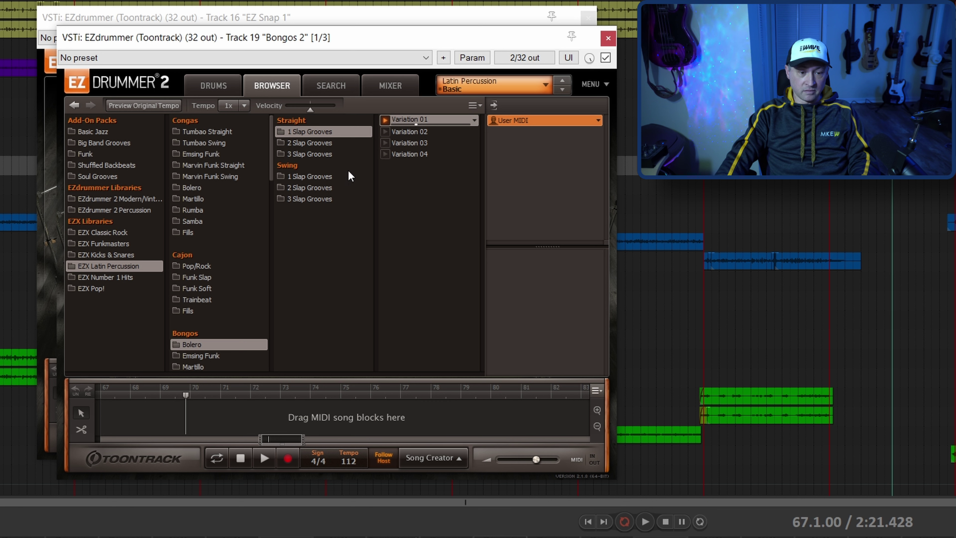
click(385, 133)
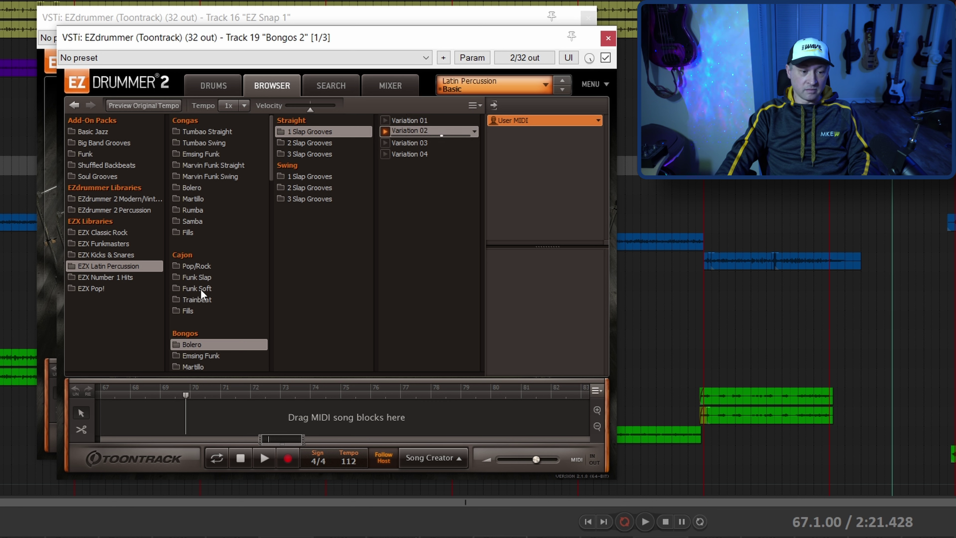
Step: Preview Variation 1 and Variation 2 of the 1 Conga 8th 1 Slap Grooves in the Congas Tumbao Straight folder, and stop playback
click(206, 131)
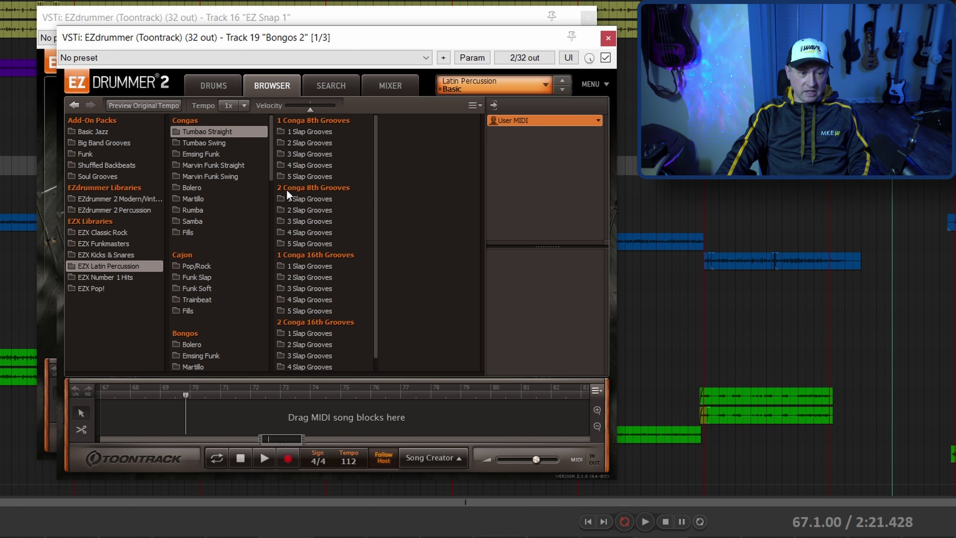
click(286, 132)
click(385, 132)
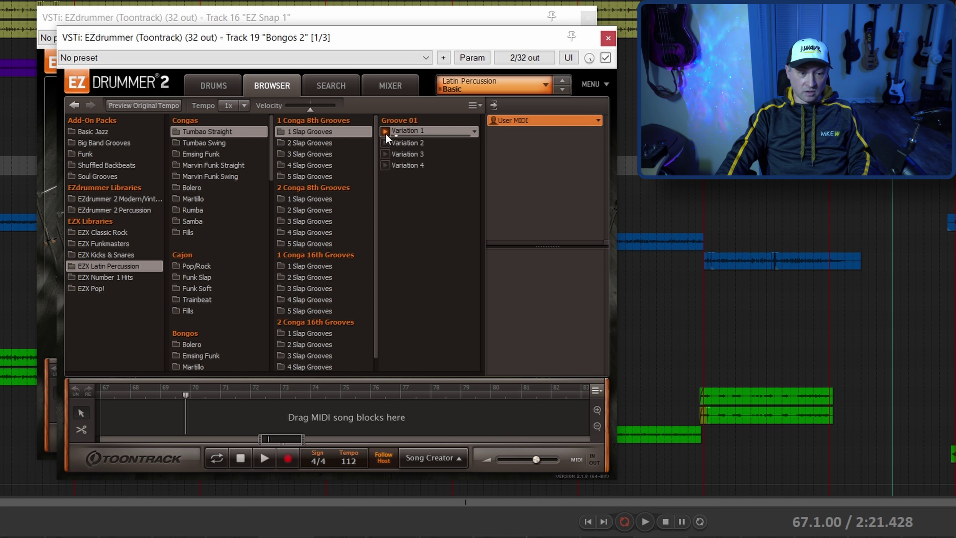
click(385, 142)
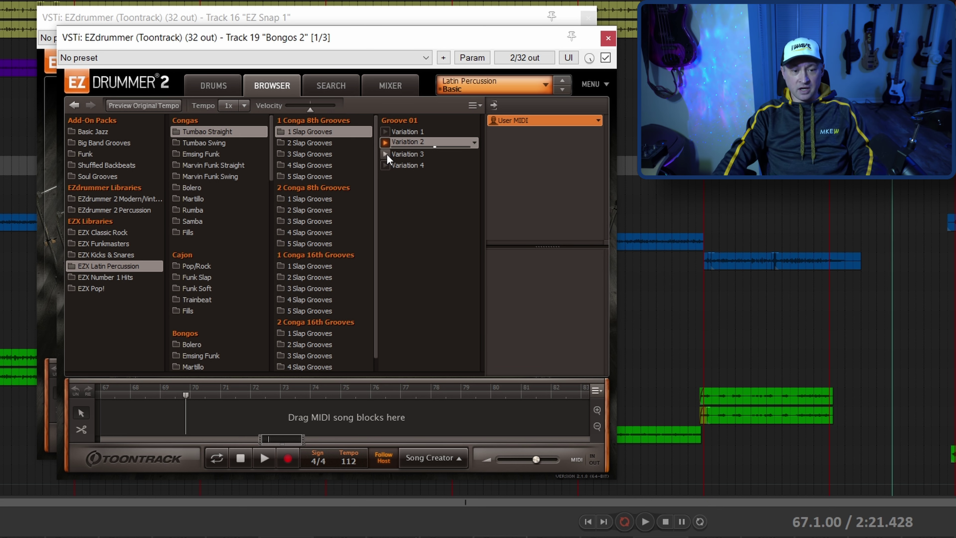
click(385, 142)
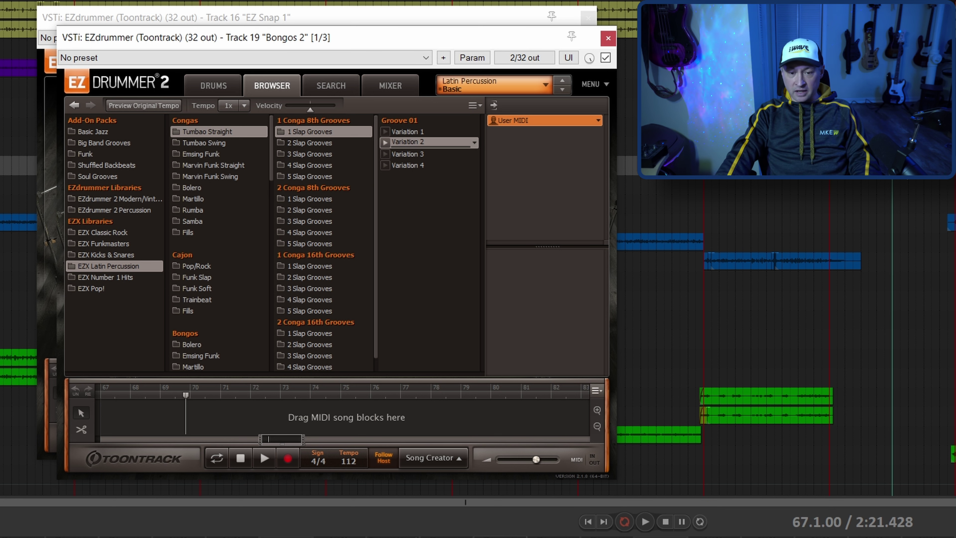
Step: Examine the notes of the bongo MIDI item at measure 67 in the MIDI editor, and close the editor
double_click(900, 166)
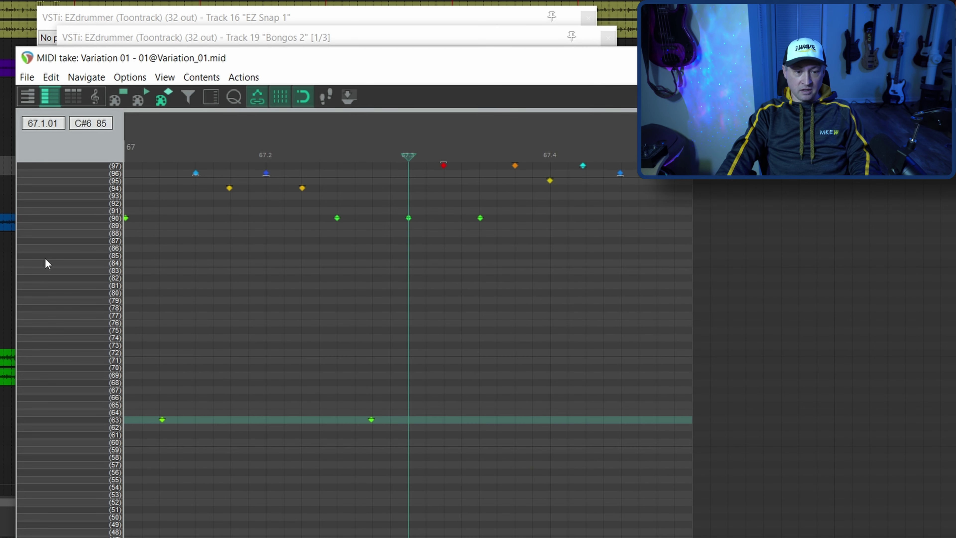
key(Escape)
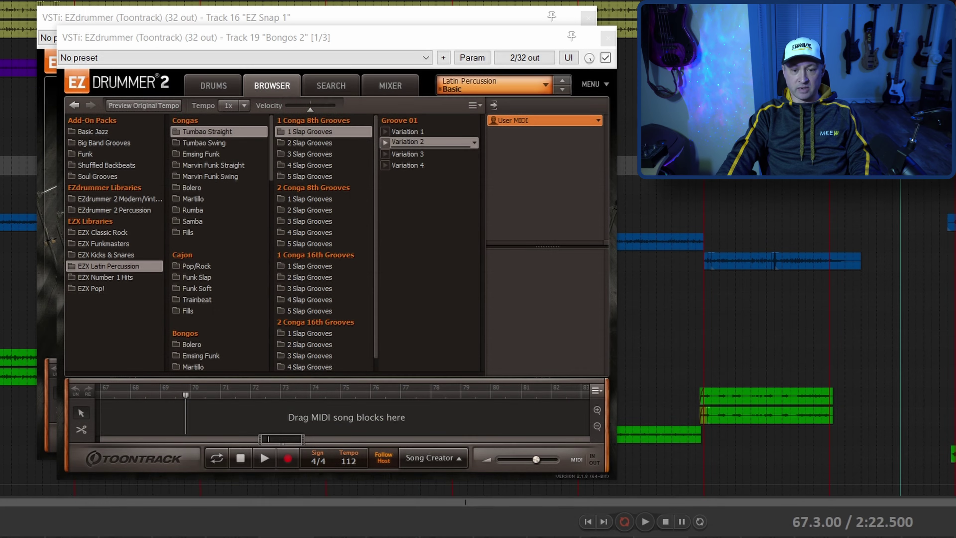